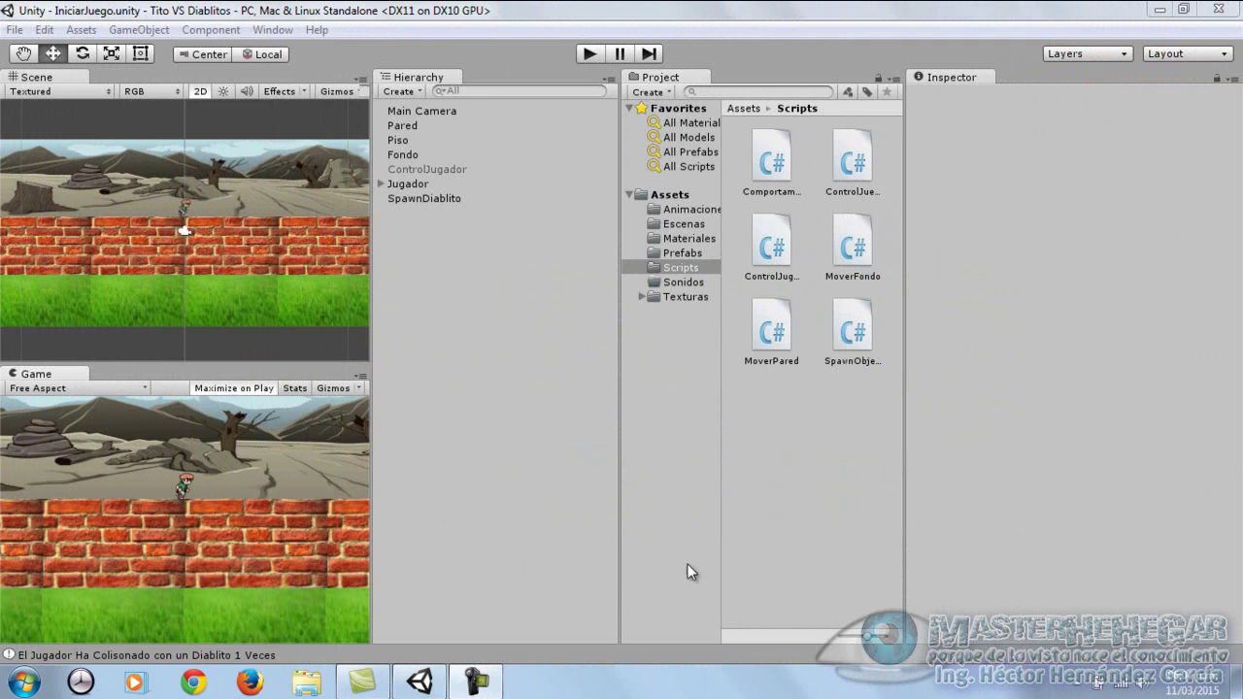
Play the game and move the player up and down between the top and lower lanes
left_click(590, 55)
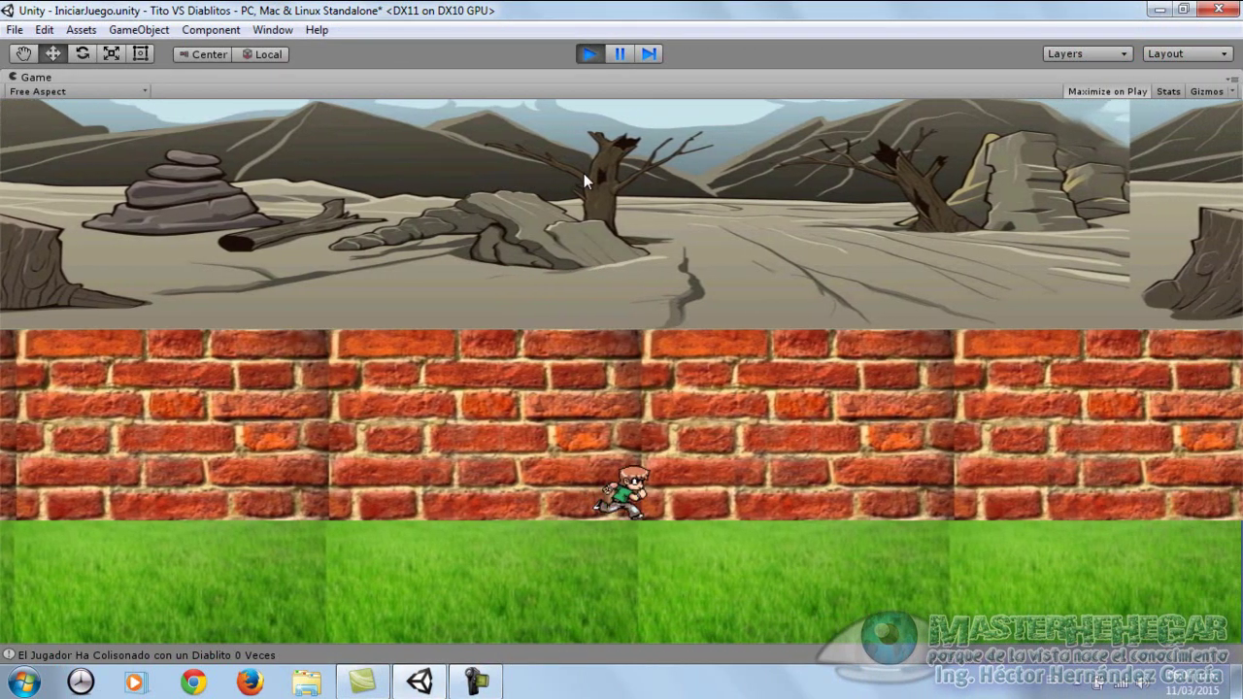
key("Up")
key("Down")
key("Up")
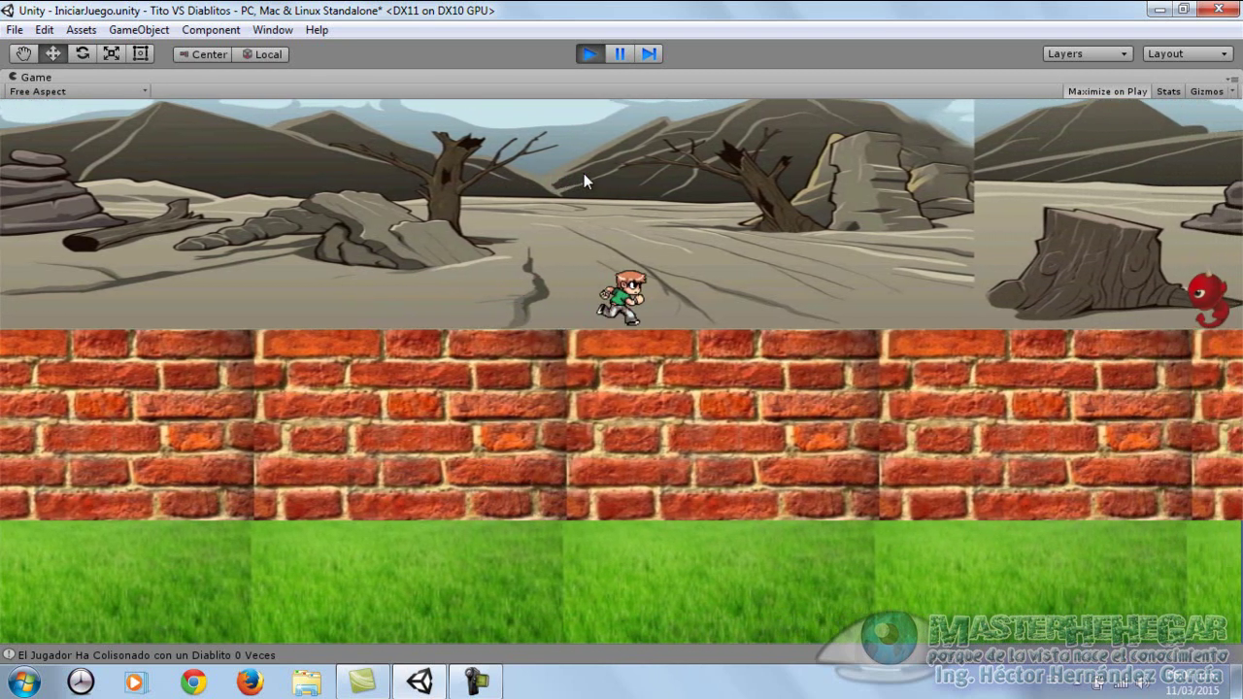
key("Down")
key("Up")
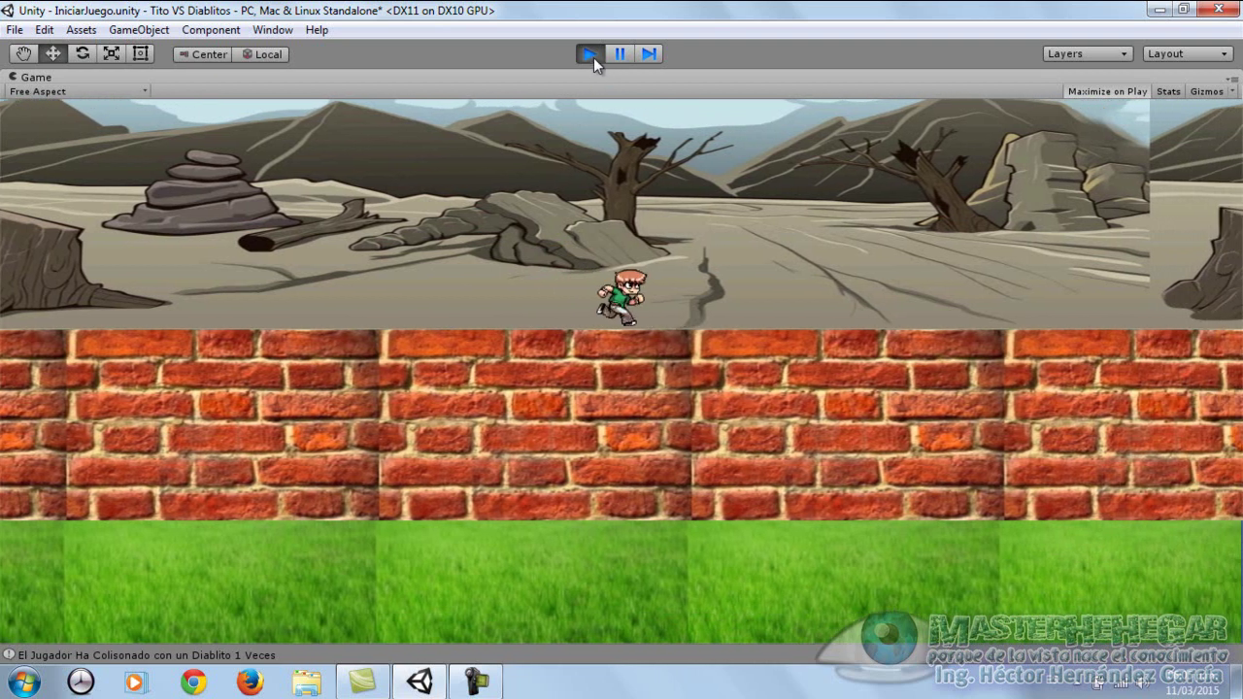
Stop play mode and open the ComportamientoDiablito script in MonoDevelop
left_click(590, 54)
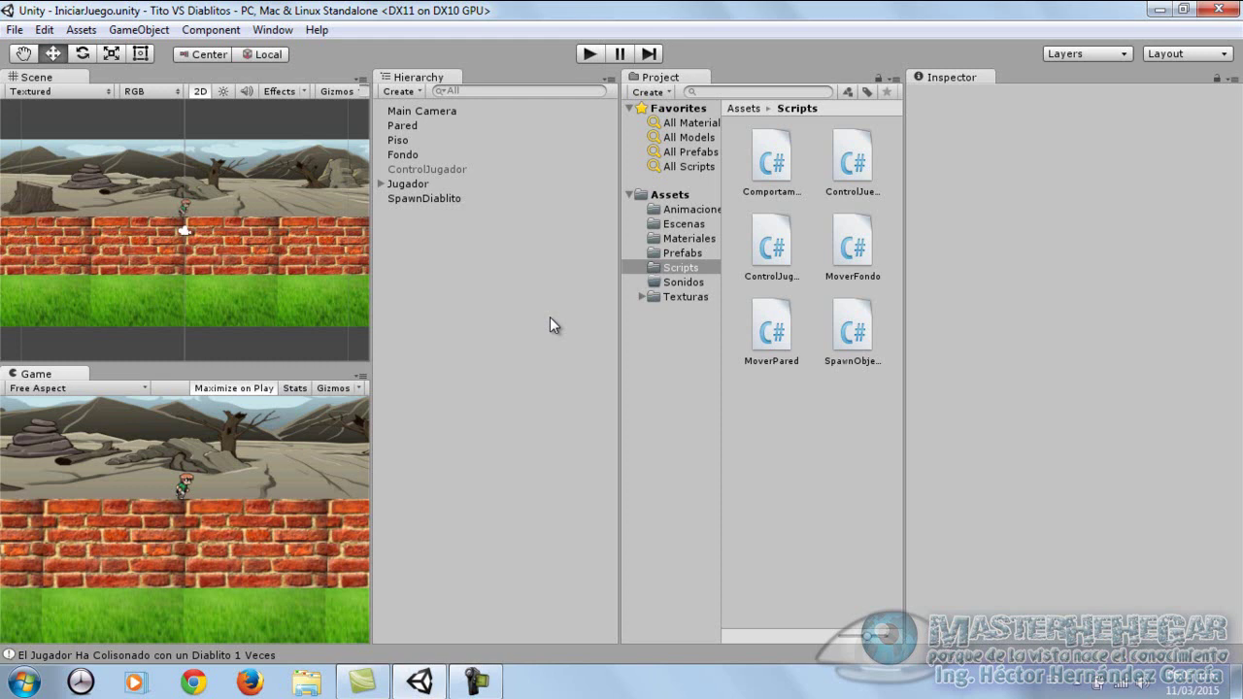
left_click(773, 187)
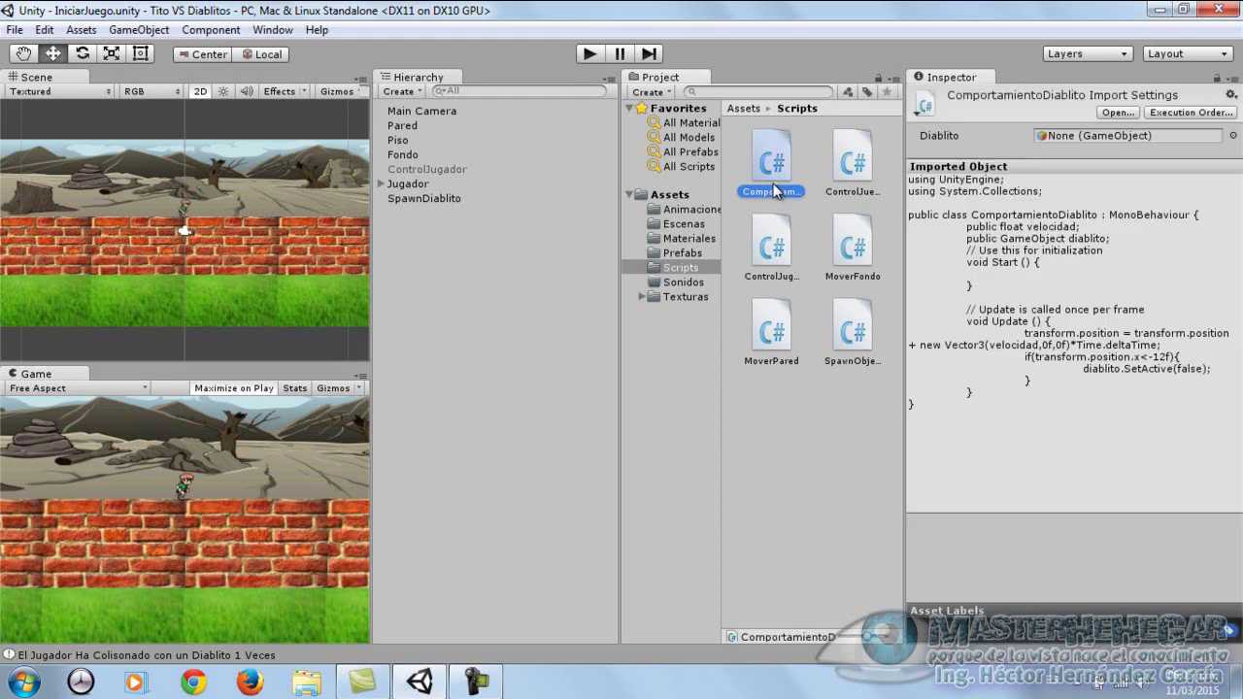
left_click(1116, 112)
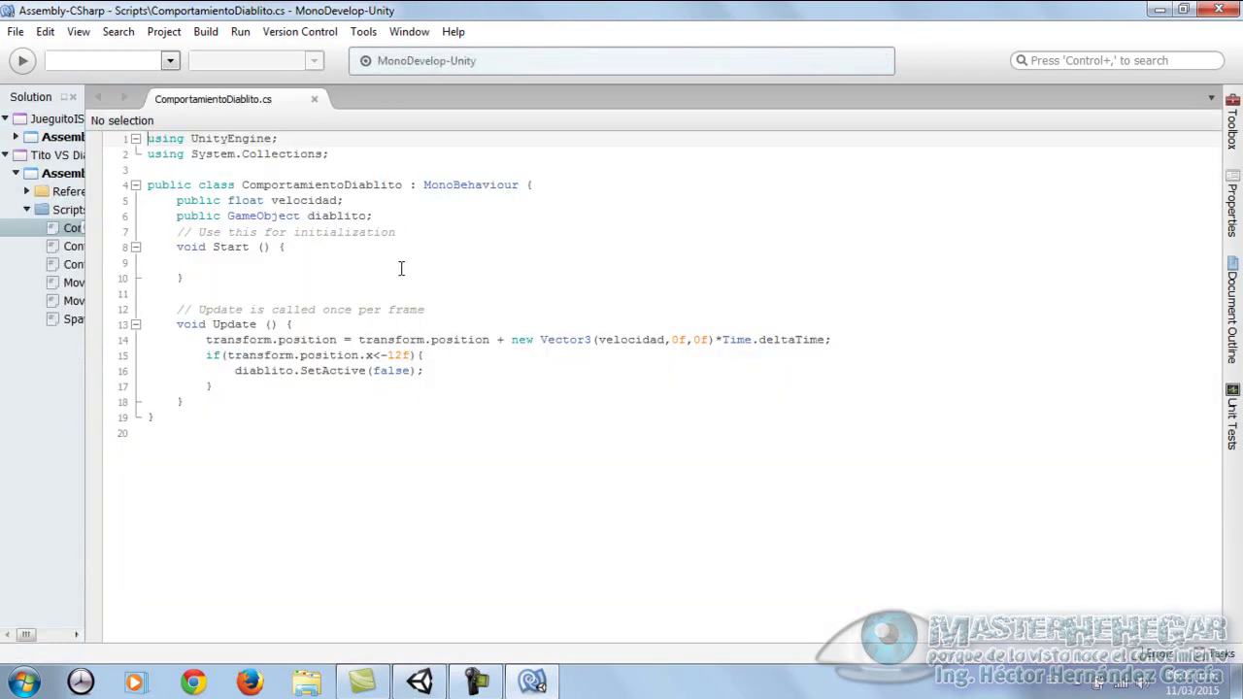
Insert an empty line after the diablito field on line 6, then switch back to Unity
scroll(479, 338, "up", 2, "ctrl")
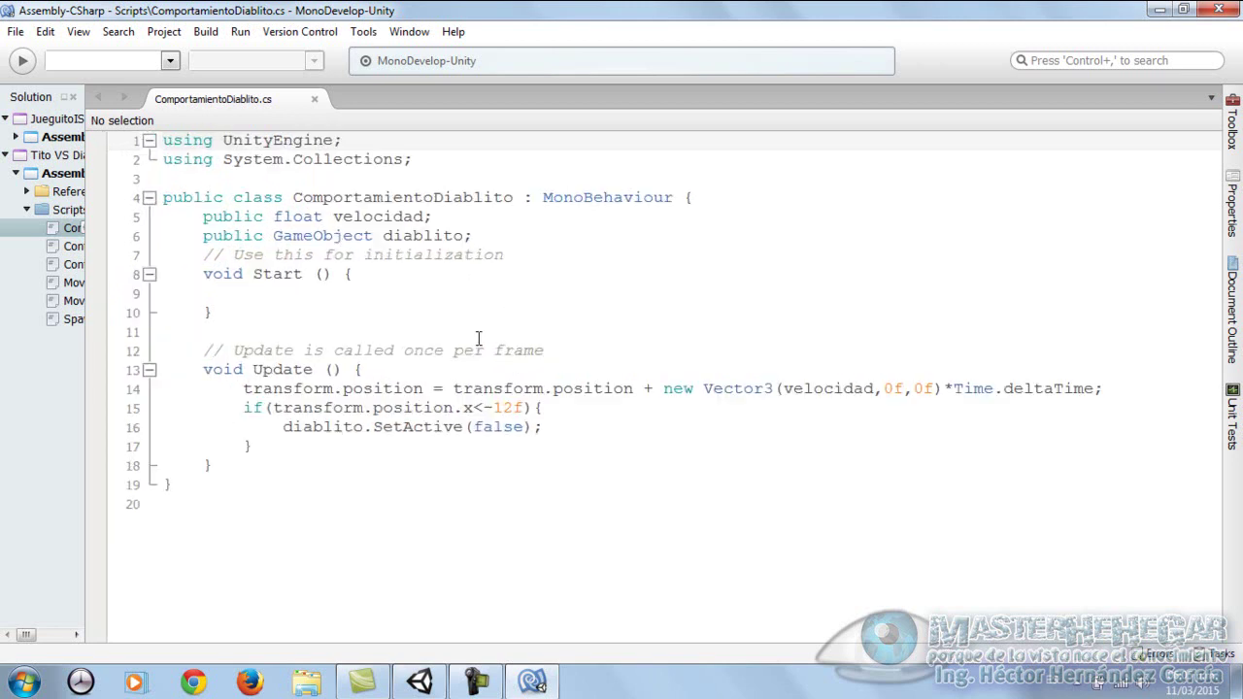
scroll(479, 338, "up", 1, "ctrl")
scroll(479, 338, "down", 2, "ctrl")
scroll(478, 338, "down", 1, "ctrl")
scroll(479, 339, "up", 2, "ctrl")
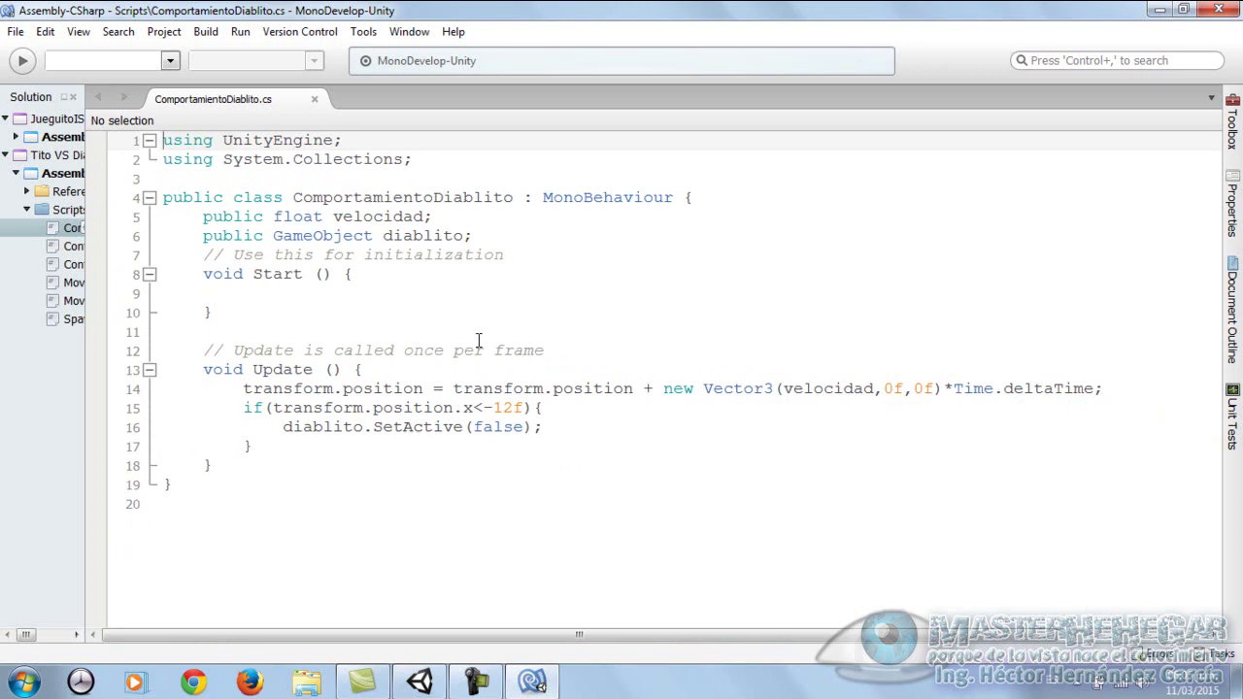
left_click(512, 243)
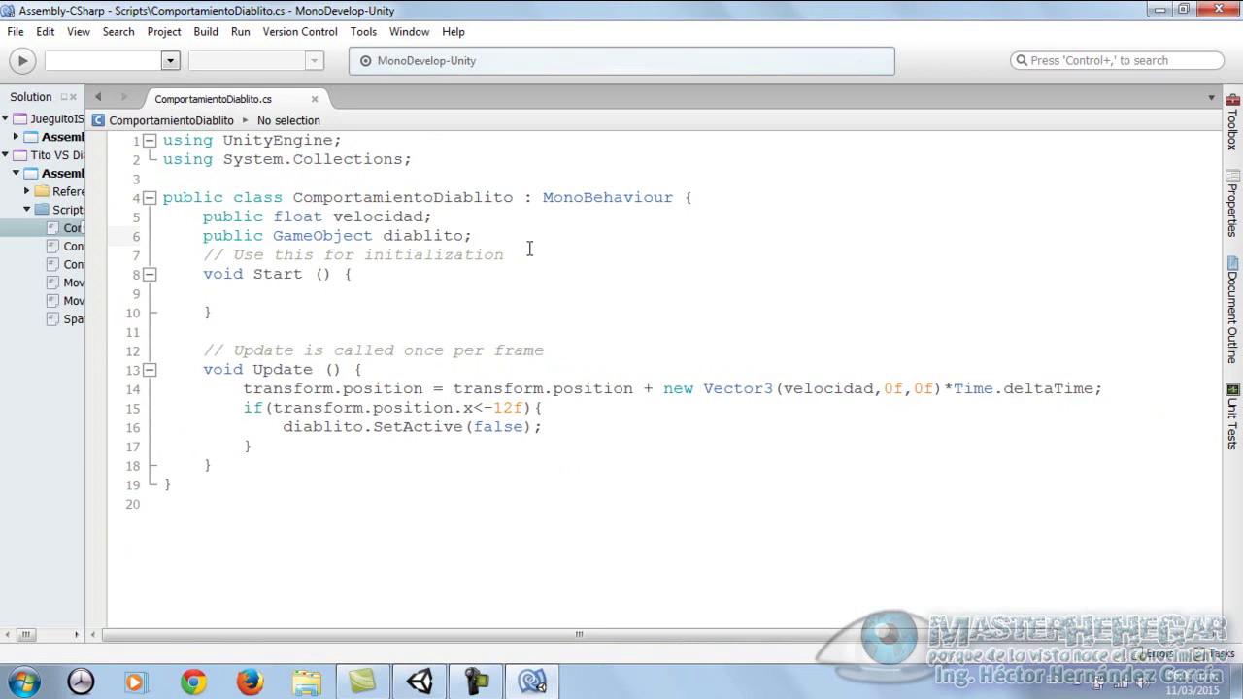
key("Return")
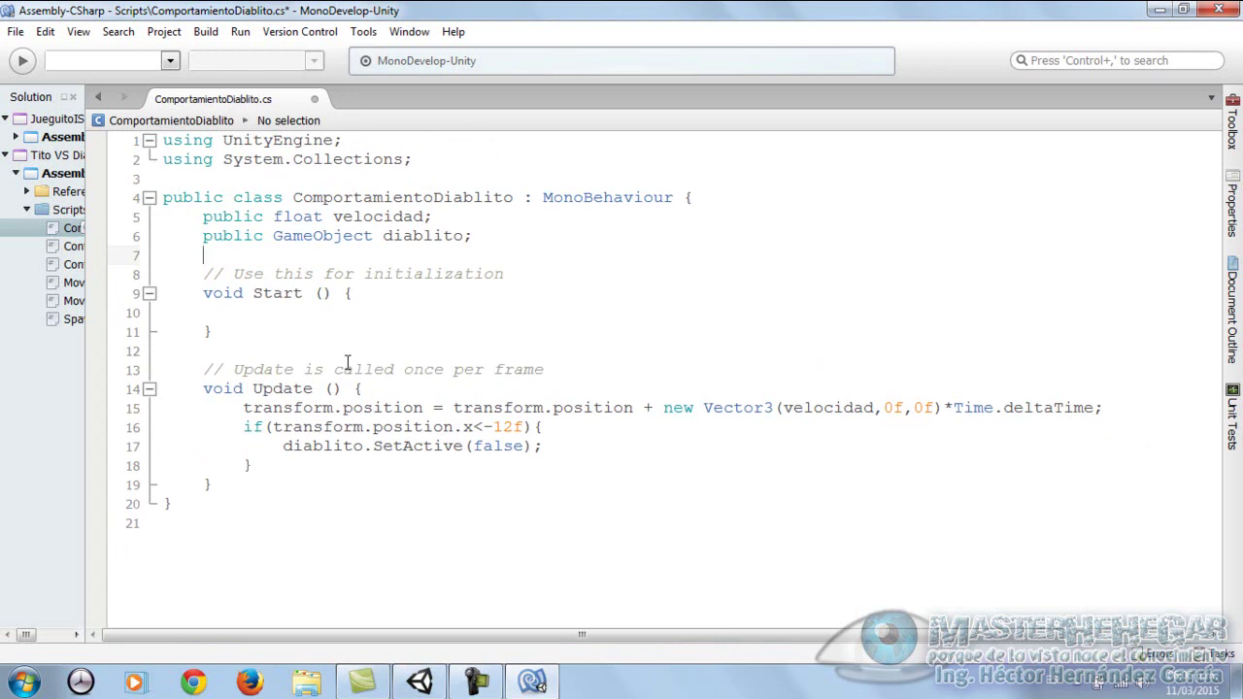
left_click(420, 682)
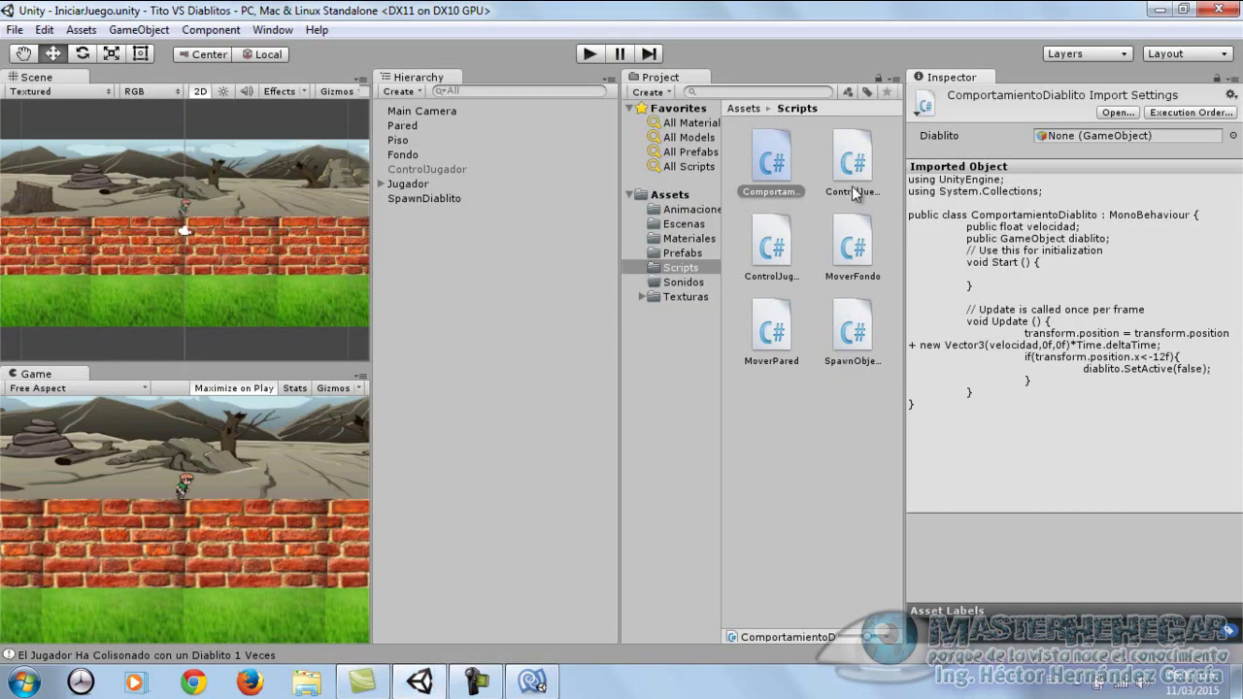
Open ControlJugador.cs in a second MonoDevelop tab, then bring ComportamientoDiablito.cs back to the front
left_click(776, 268)
double_click(776, 268)
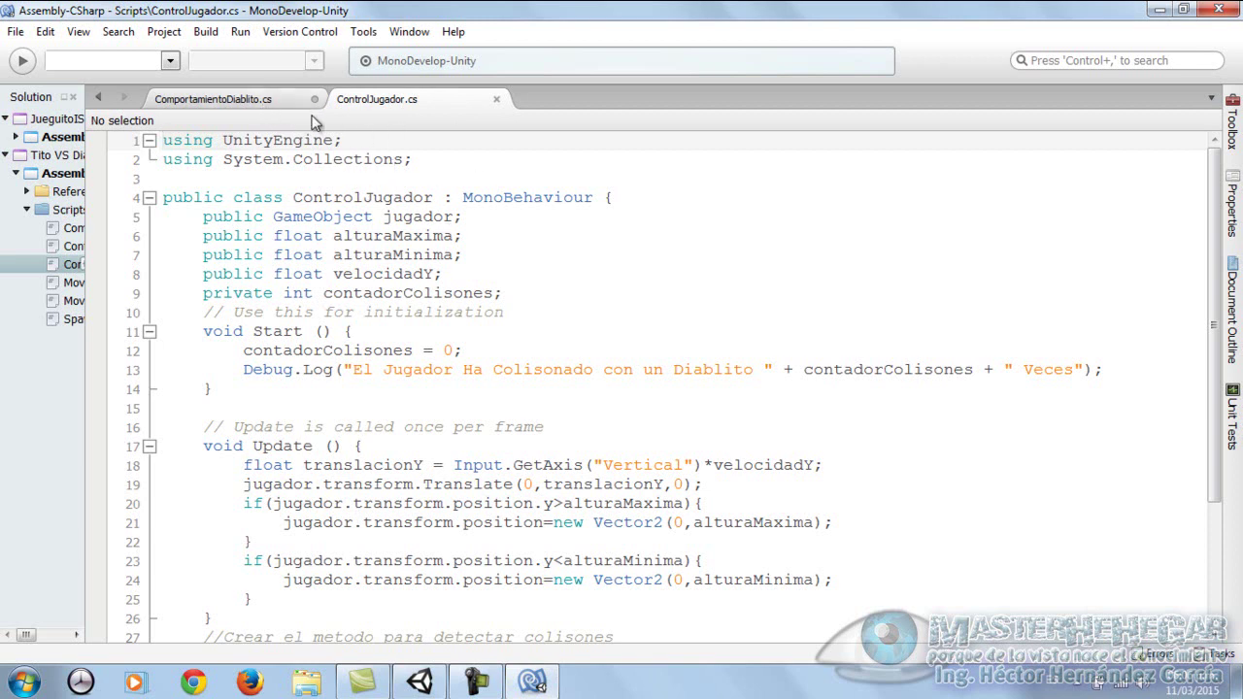
left_click(245, 103)
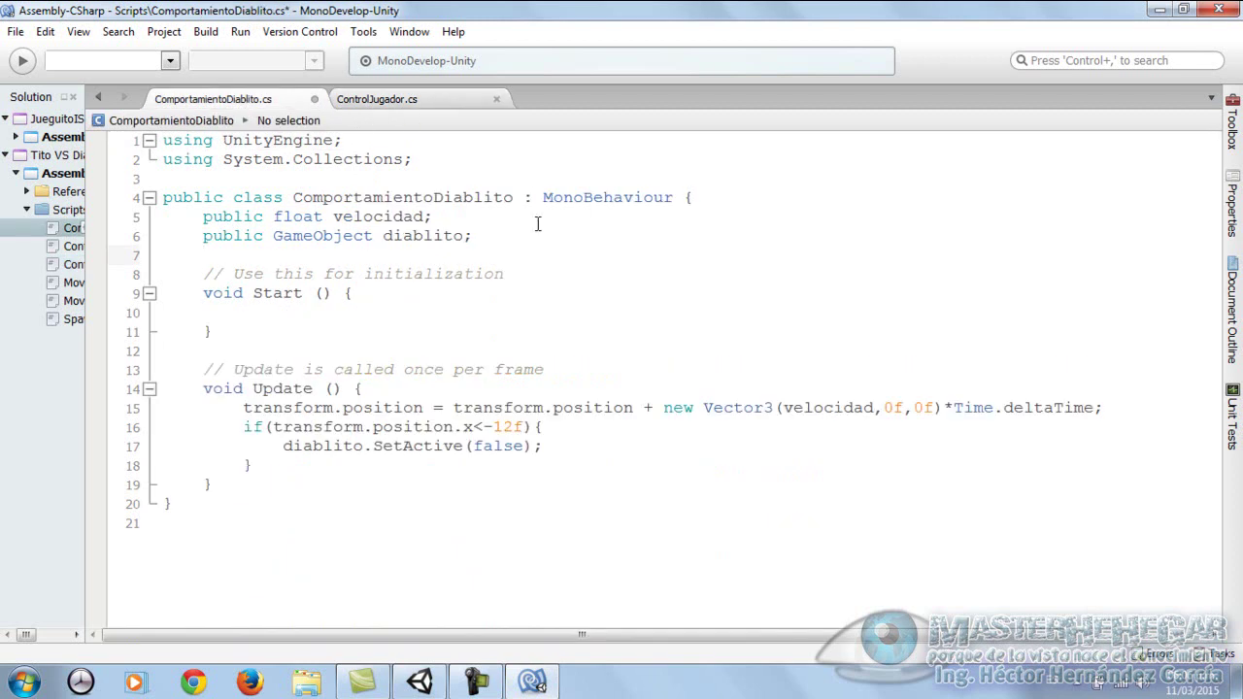
Write public ControlJugador jugador; on line 7 using the ControlJugador autocomplete suggestion
type("Con")
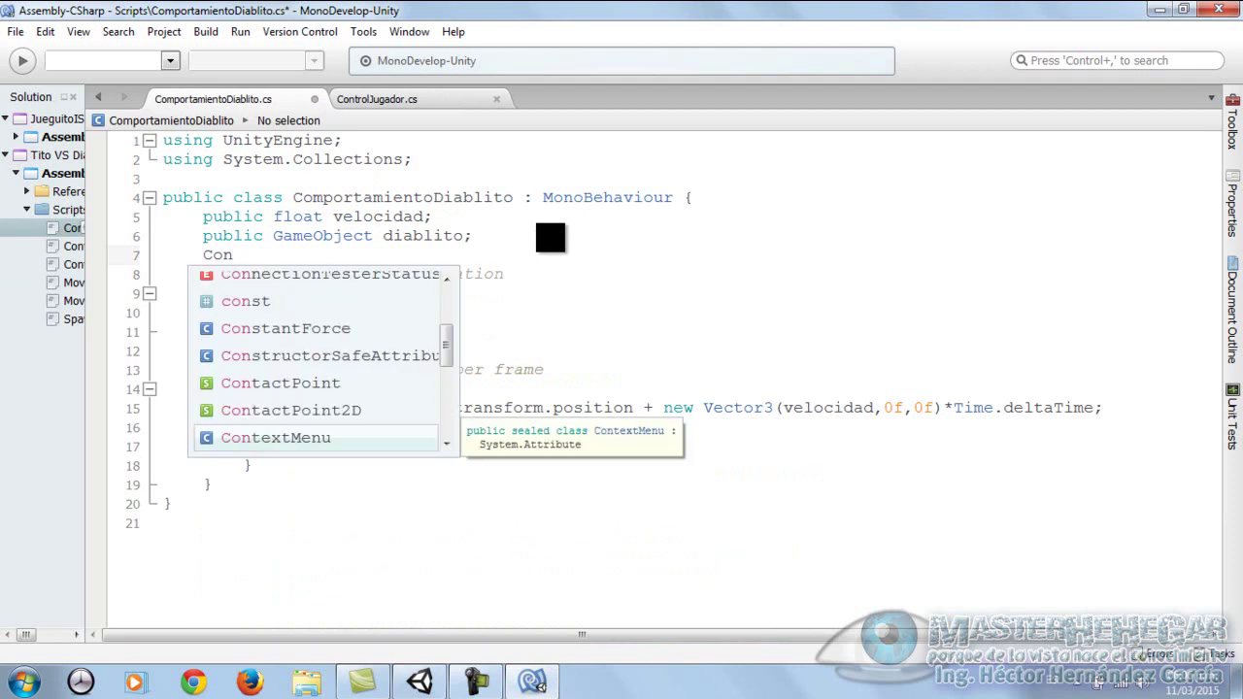
type("tro")
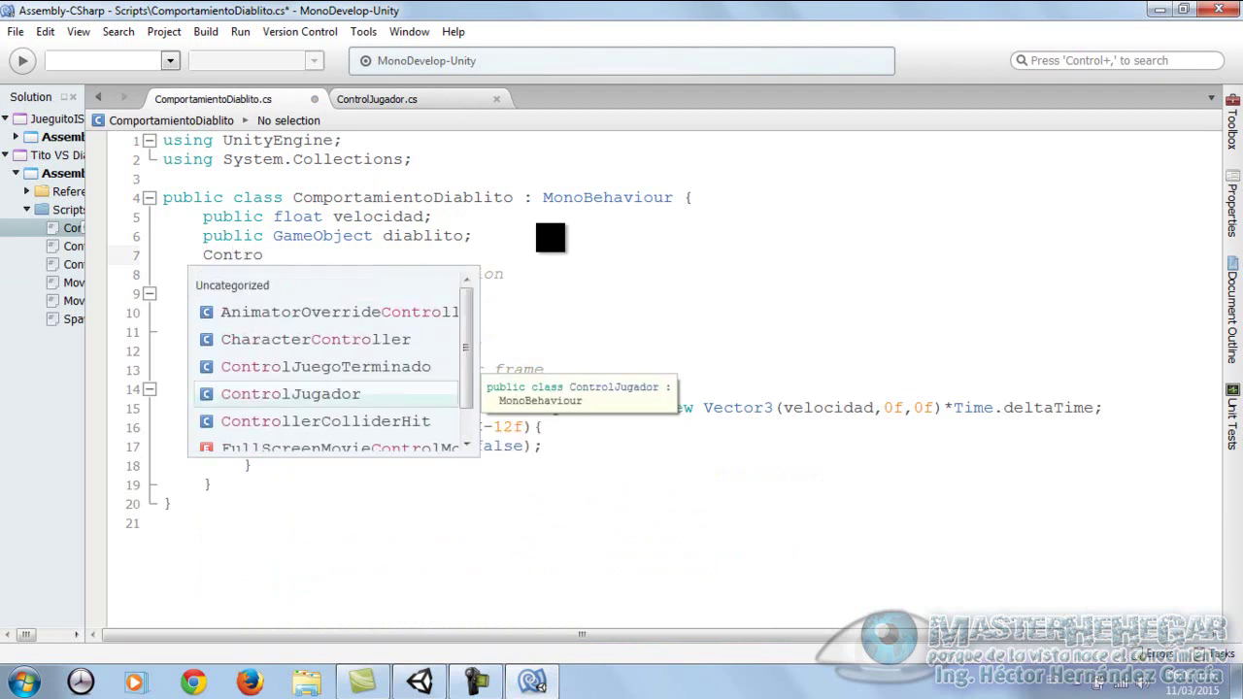
key("Return")
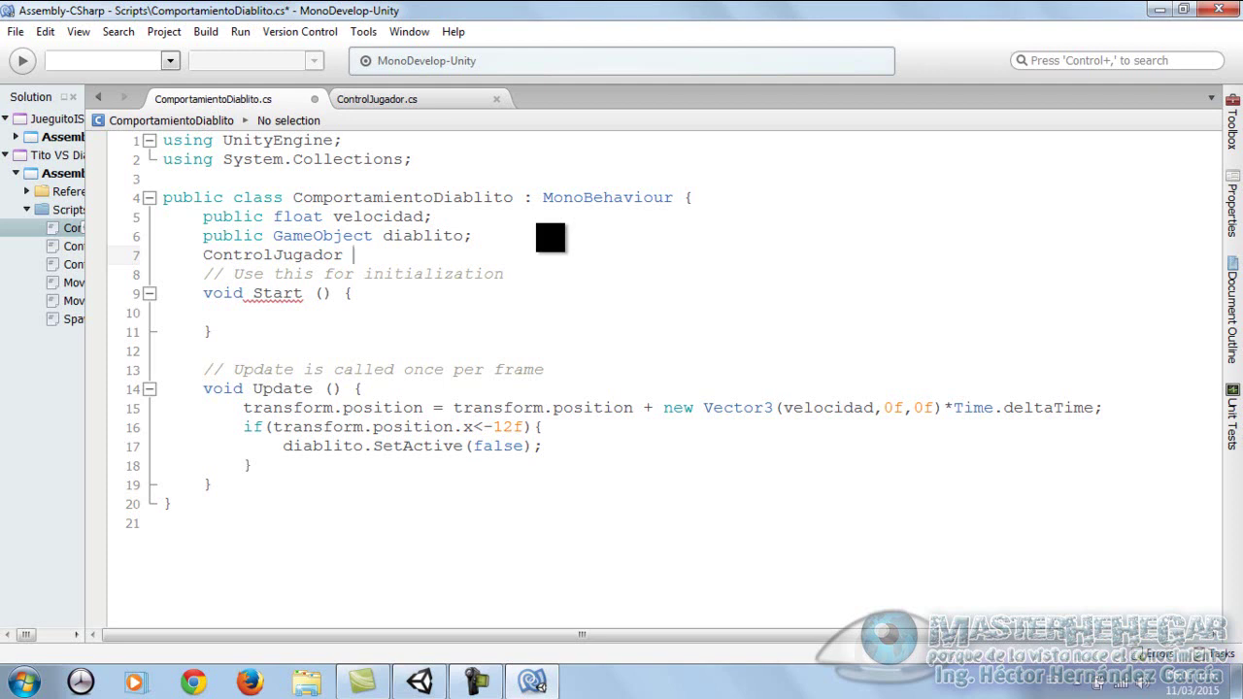
type("public")
key("Up")
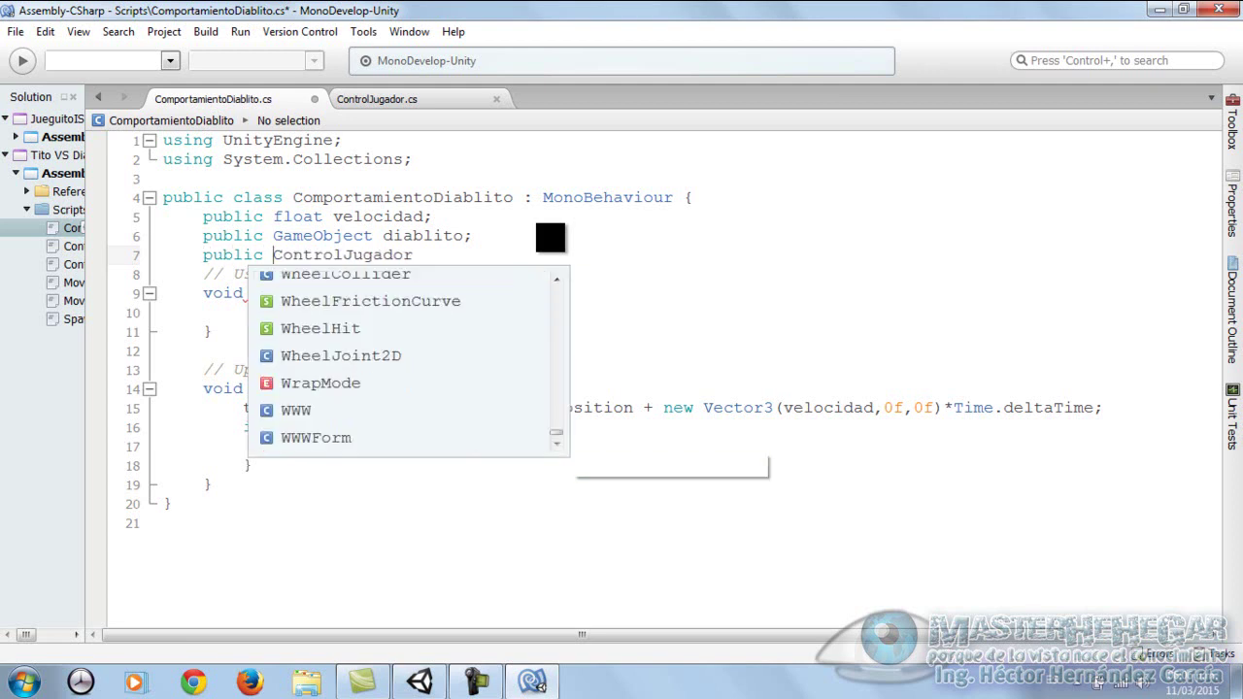
key("Escape")
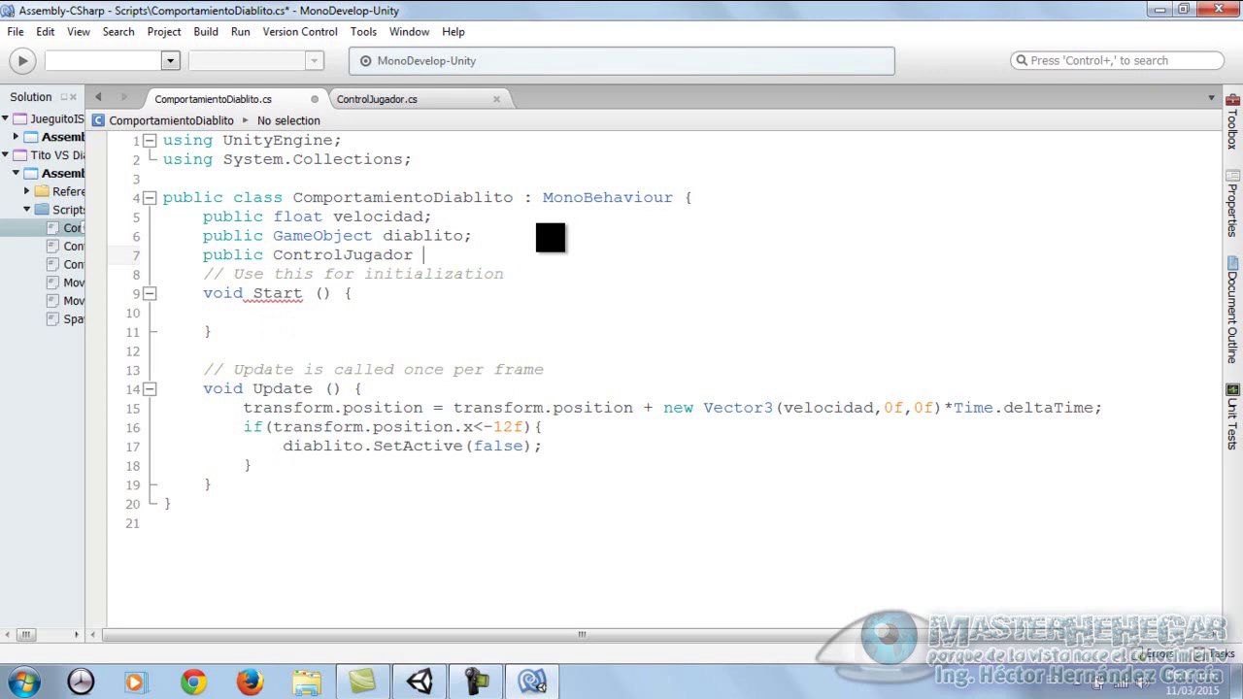
type("jugador")
type(";")
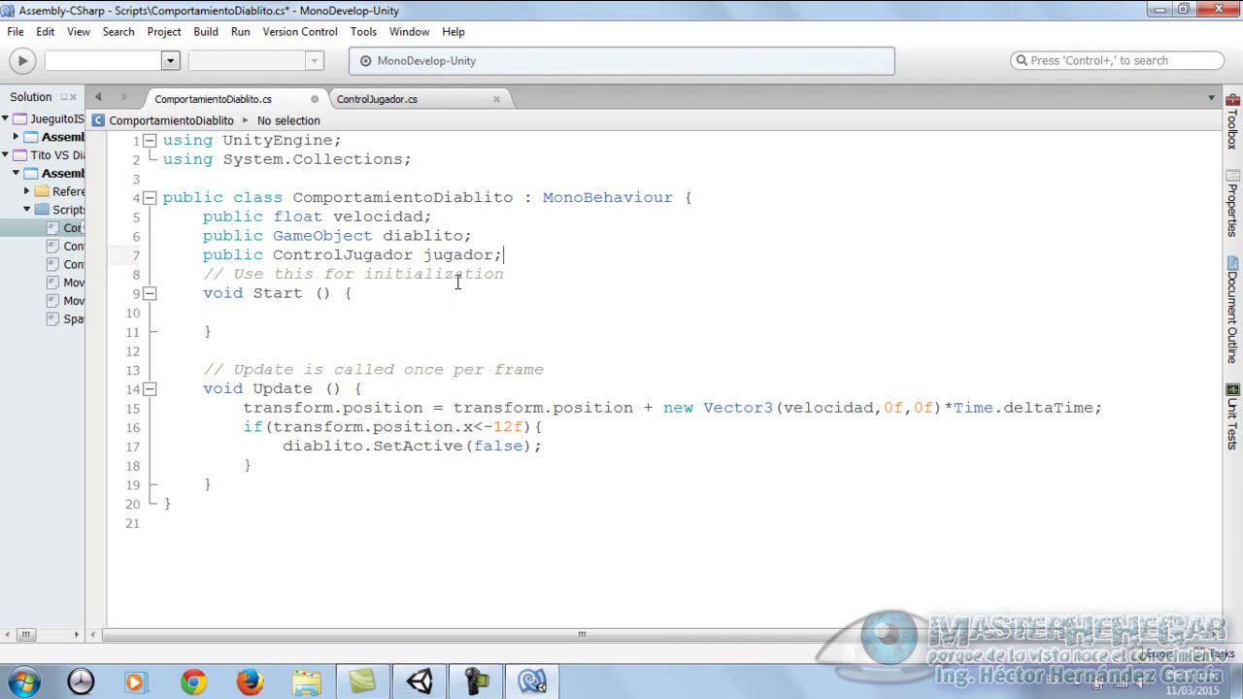
Change the jugador declaration to private and start a private declaration on line 8
key("Return")
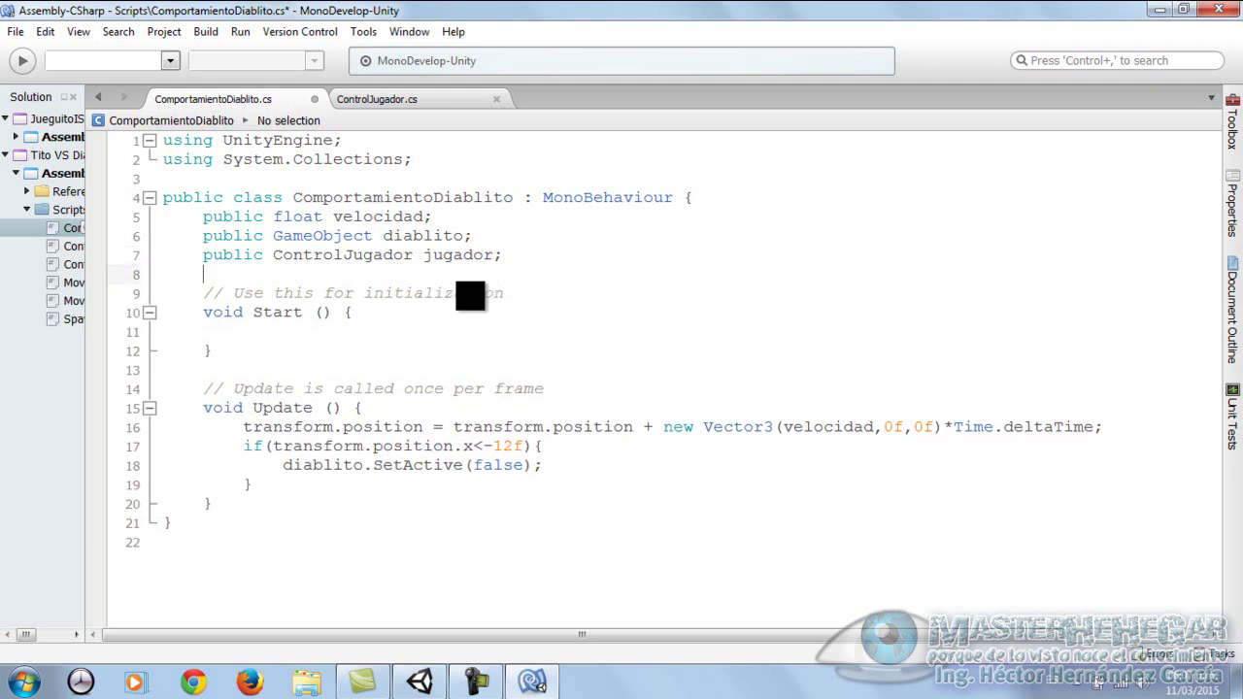
type("public")
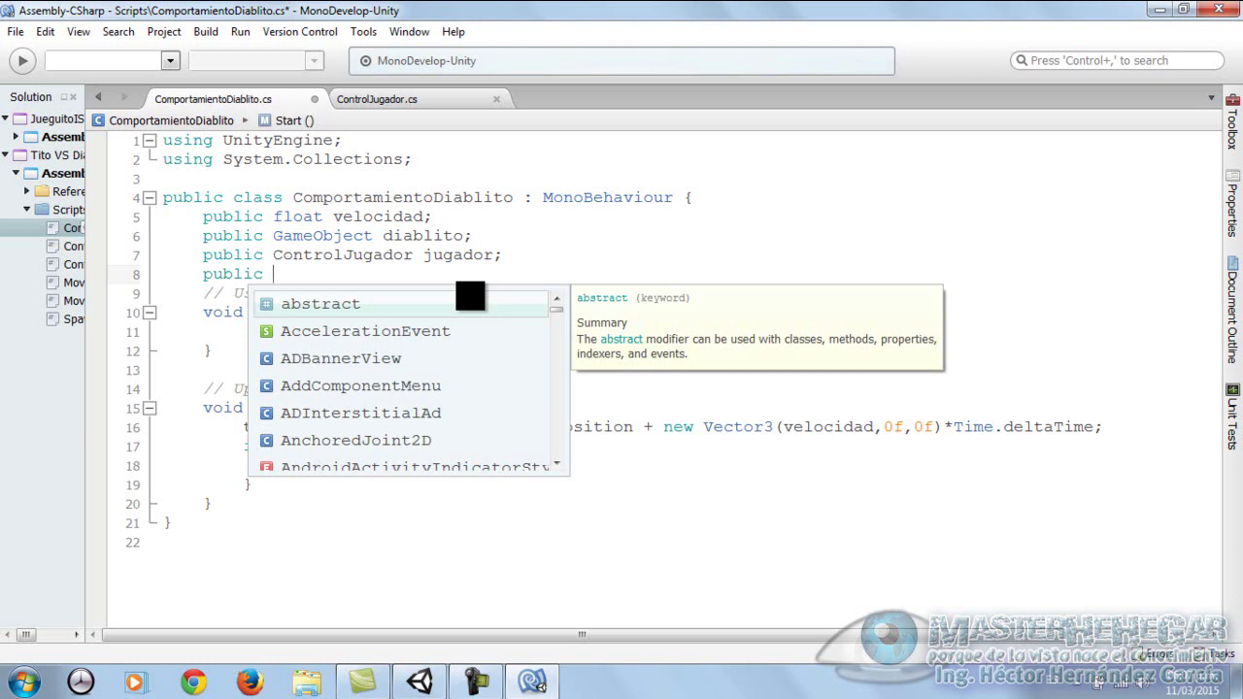
key("BackSpace")
key("BackSpace")
key("BackSpace")
key("BackSpace")
key("BackSpace")
key("BackSpace")
type("rivate")
key("Up")
key("Left")
key("BackSpace")
key("BackSpace")
key("BackSpace")
key("BackSpace")
key("BackSpace")
type("rivate")
key("Down")
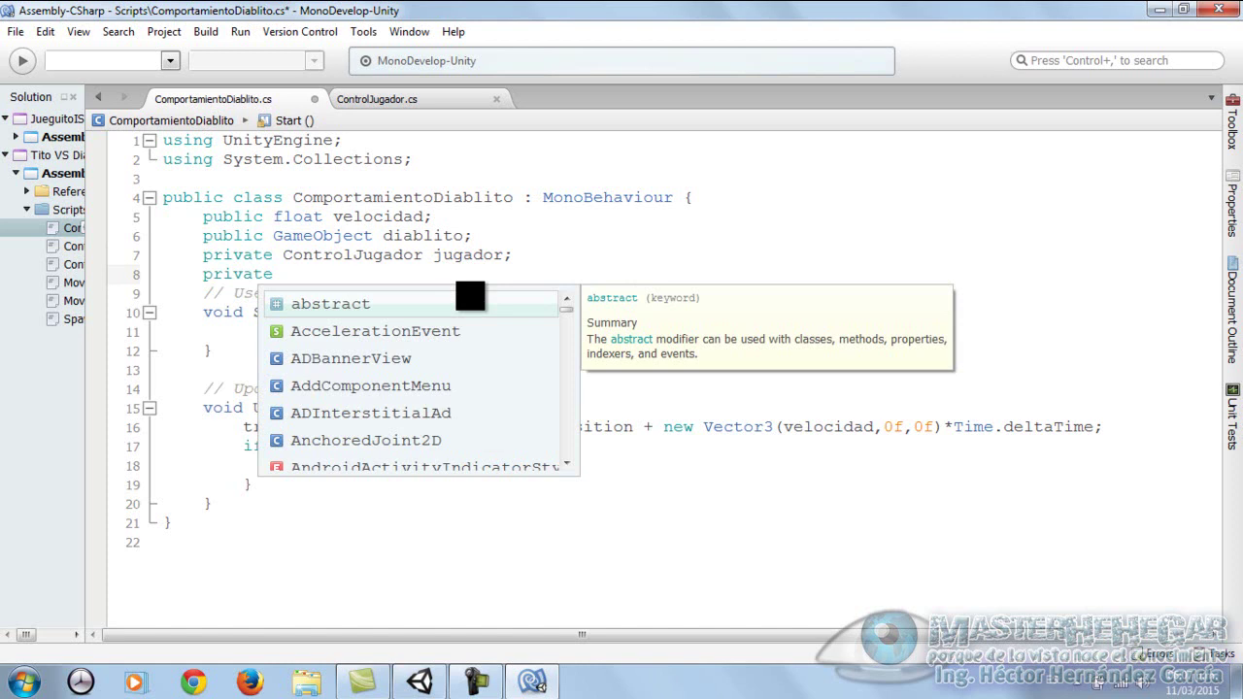
Complete line 8 as private bool eludir;
type("voo")
key("BackSpace")
key("BackSpace")
key("BackSpace")
type("bo")
key("Return")
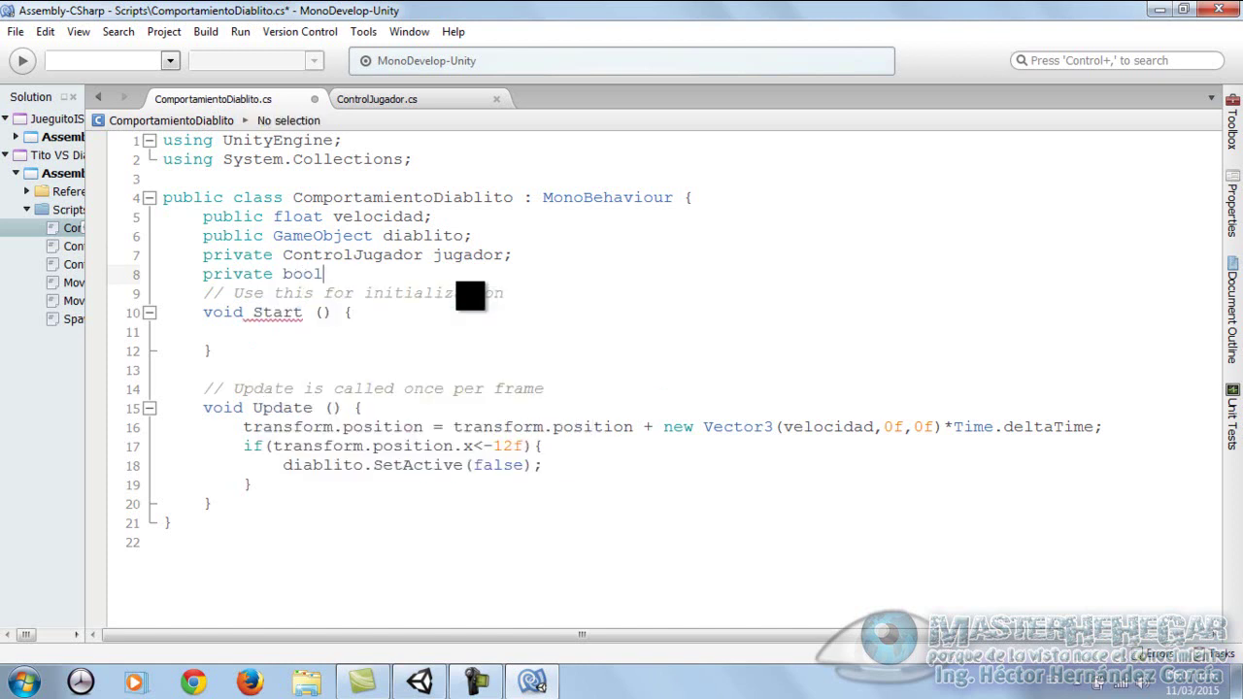
type("eludir")
type(";")
left_click(254, 314)
In Start, begin the assignment jugador = FindObjectOfType(typeof
left_click(298, 336)
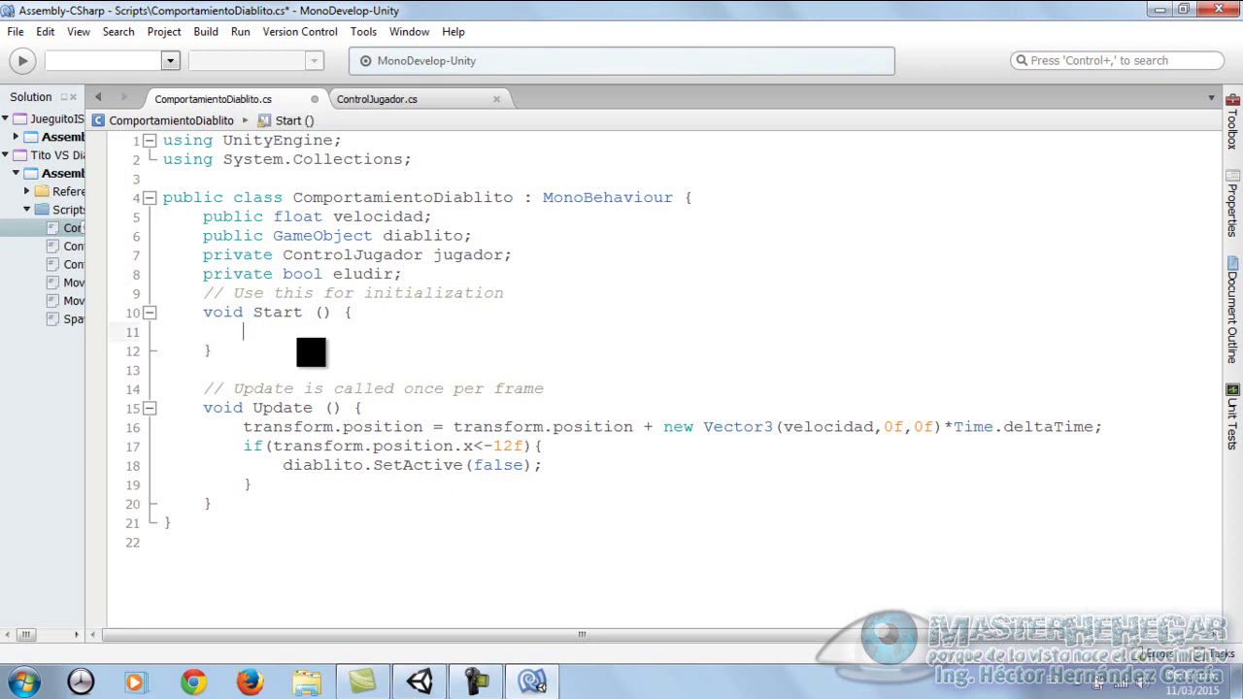
type("jugadore")
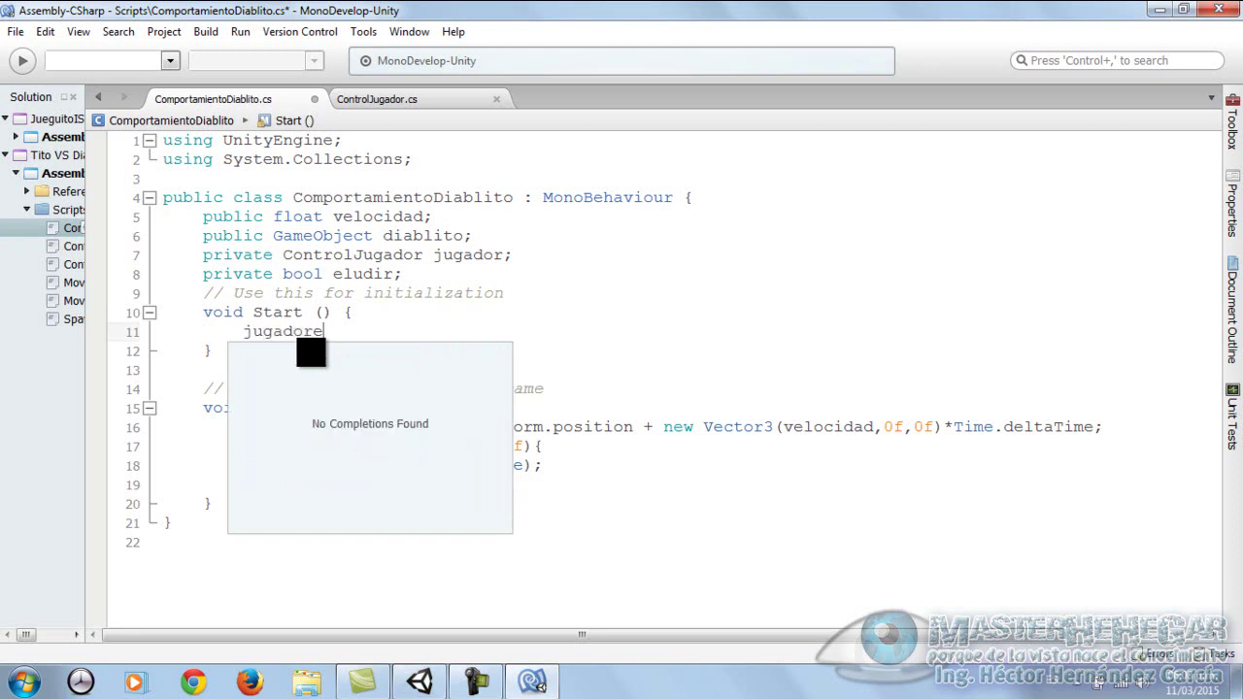
key("BackSpace")
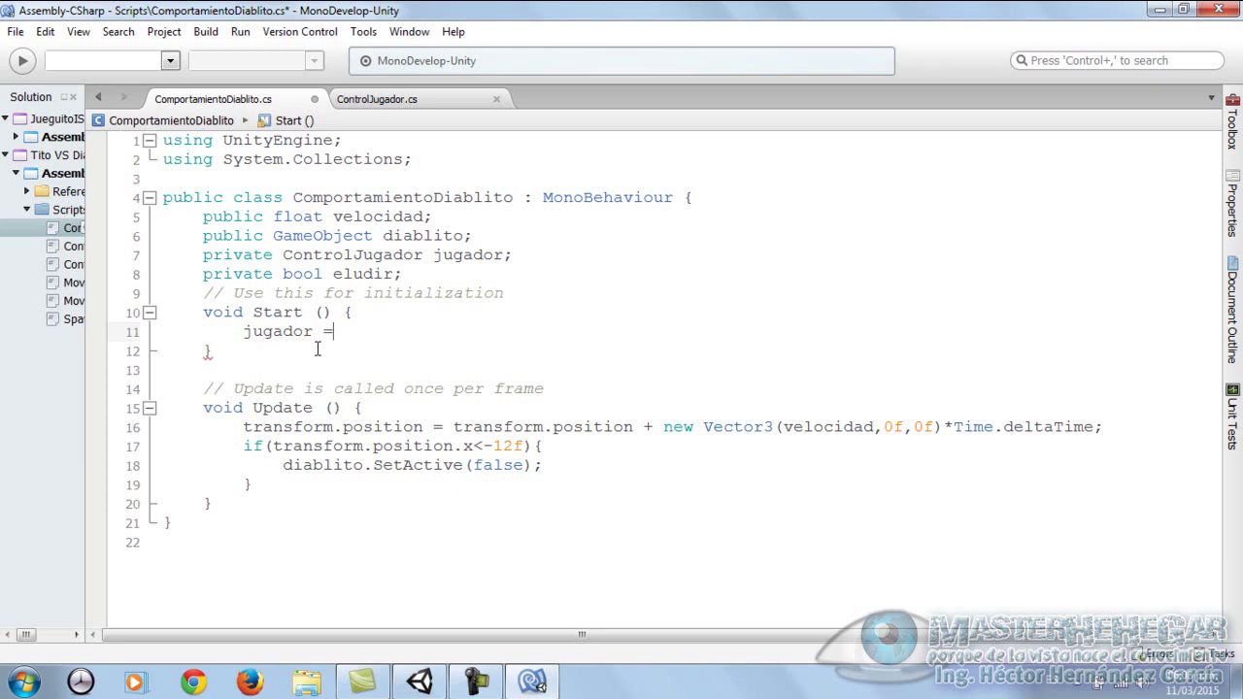
type("F")
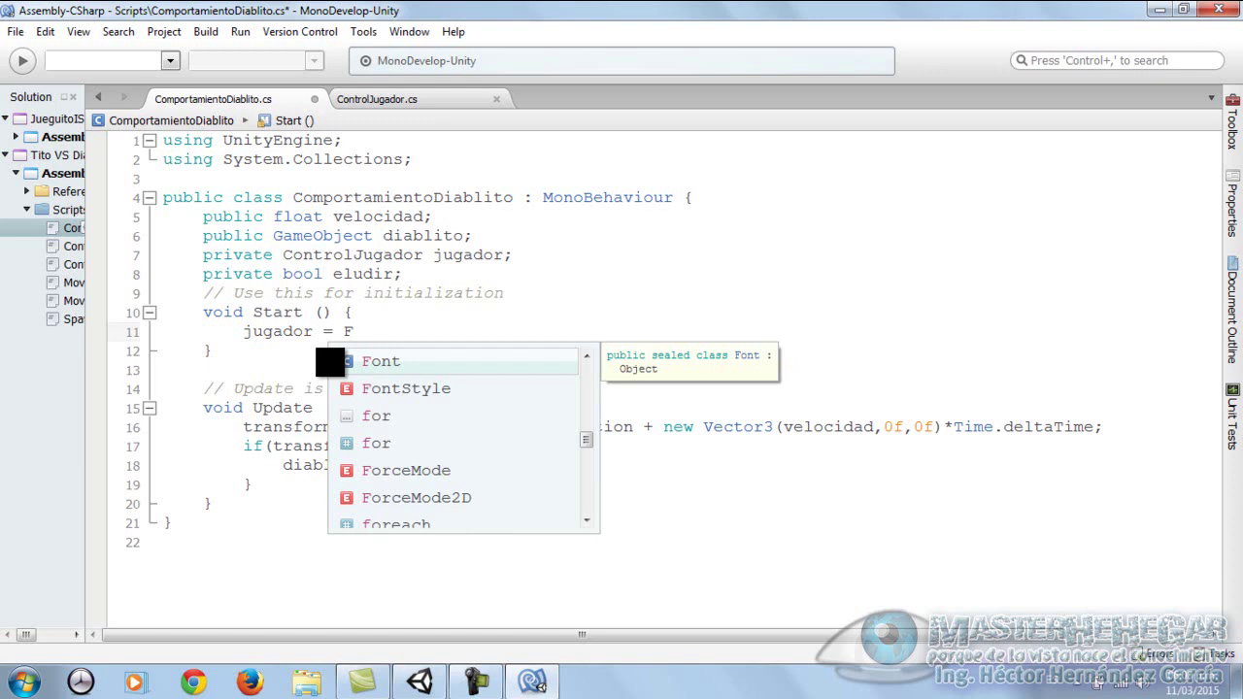
type("ind")
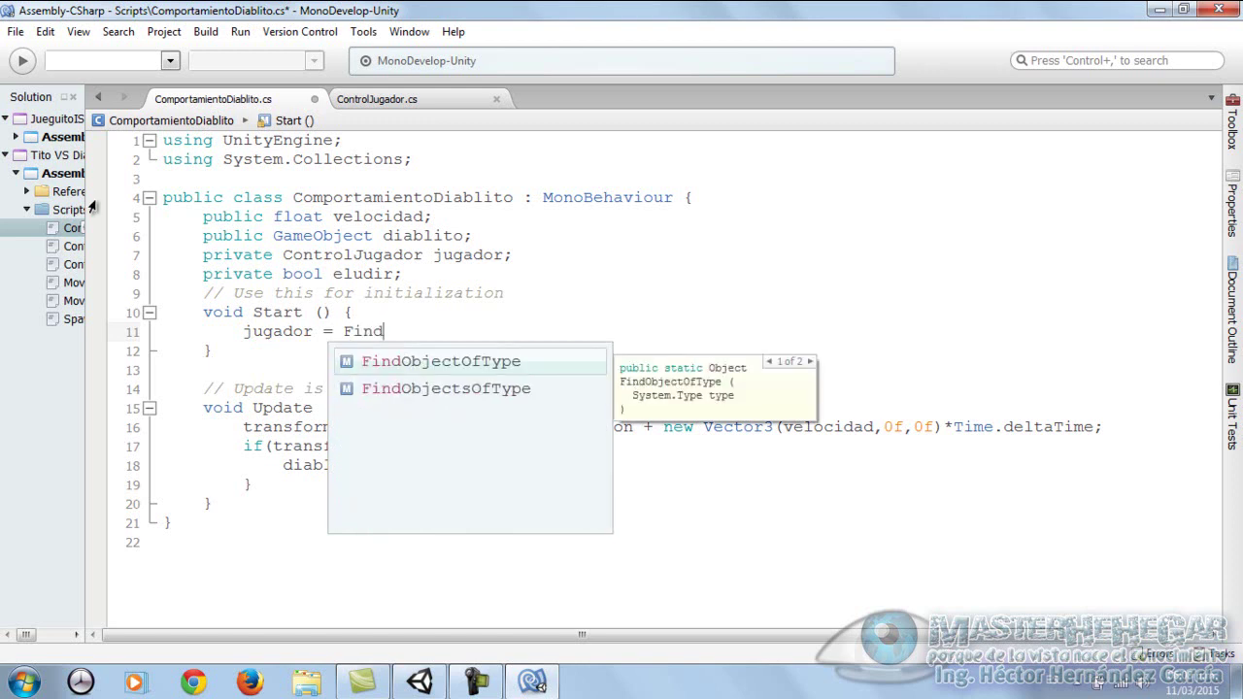
double_click(467, 362)
type("();")
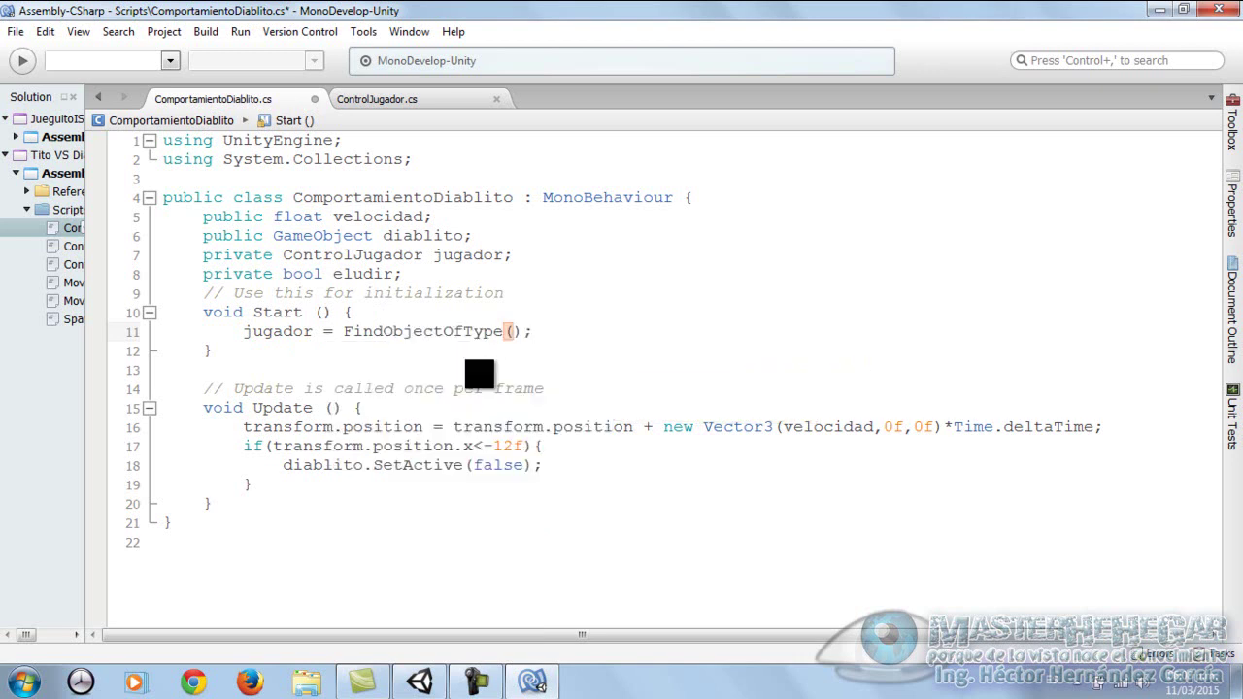
type("typ")
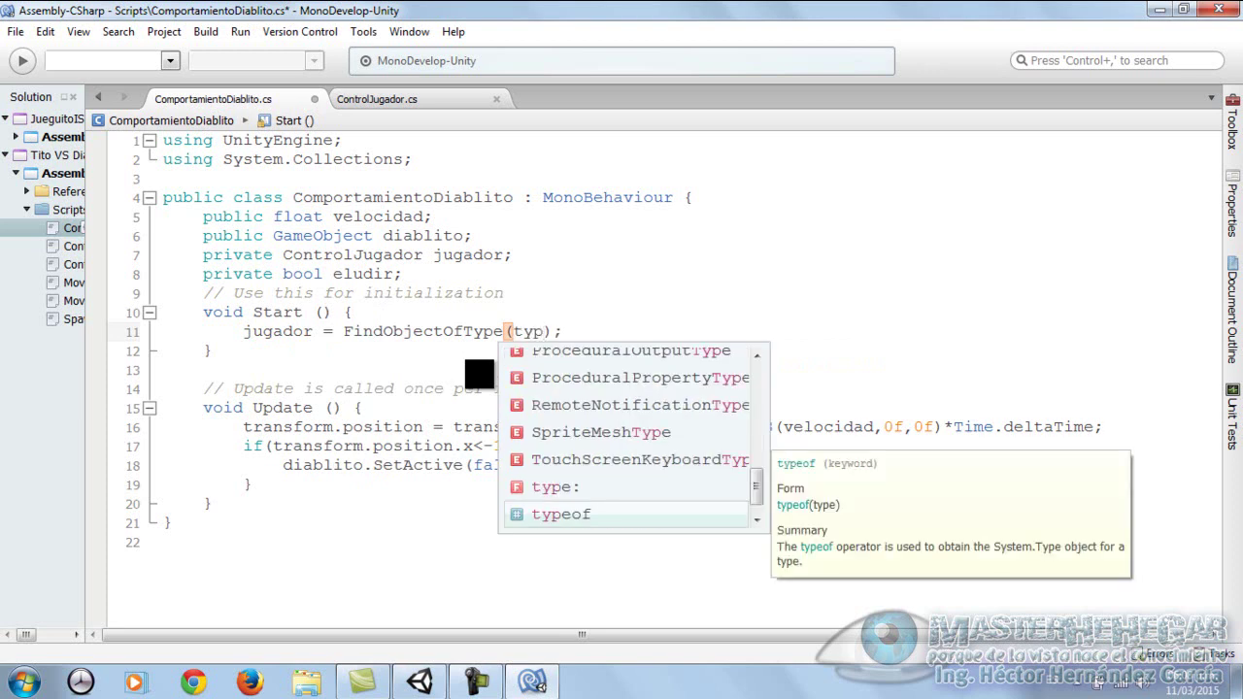
key("Return")
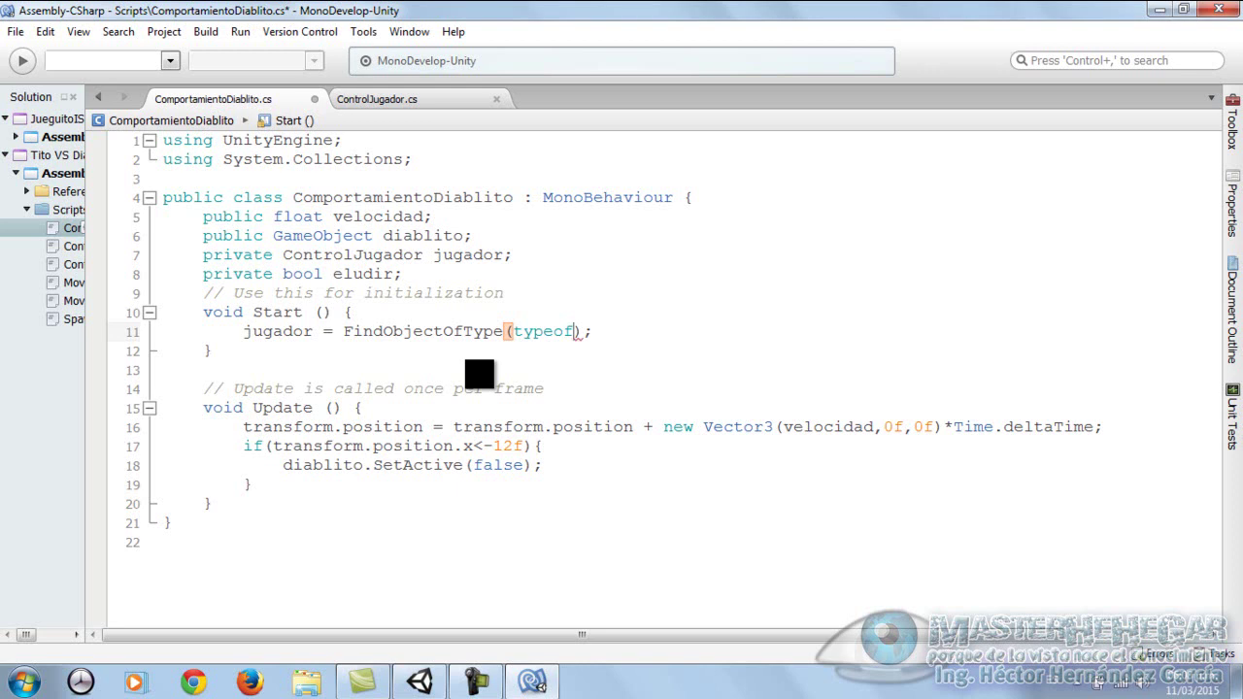
Finish the assignment with (ControlJugador)) as ControlJugador;
type("(")
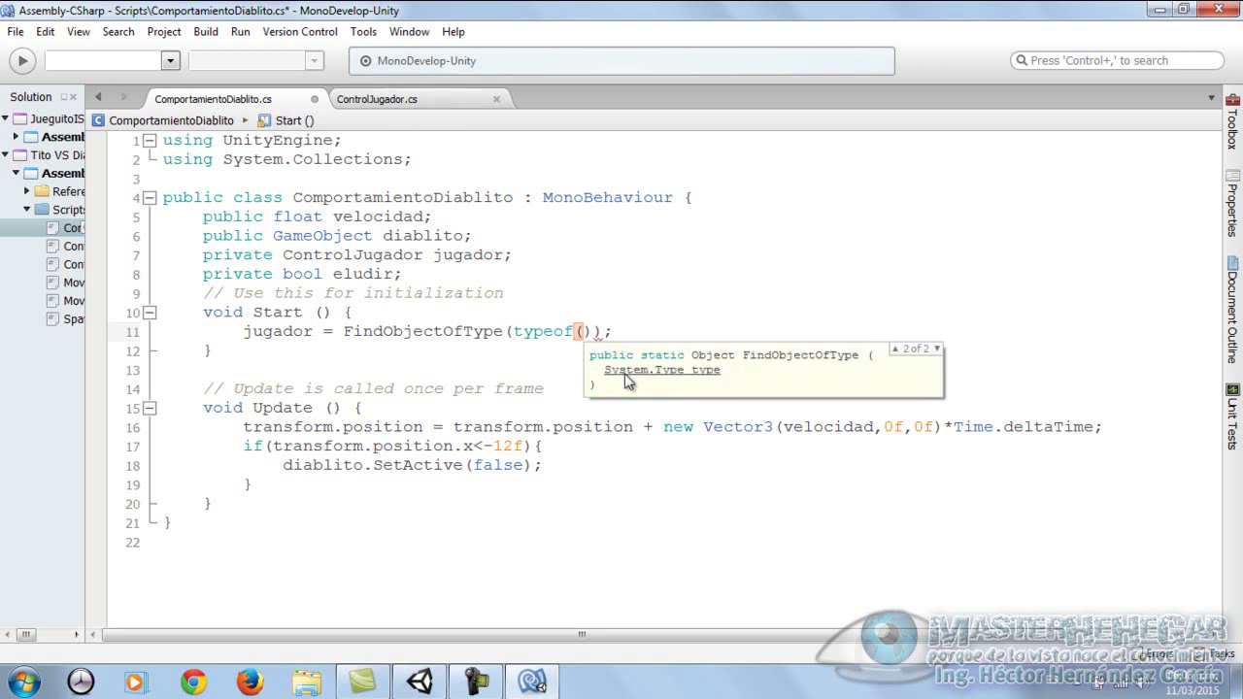
type("Con")
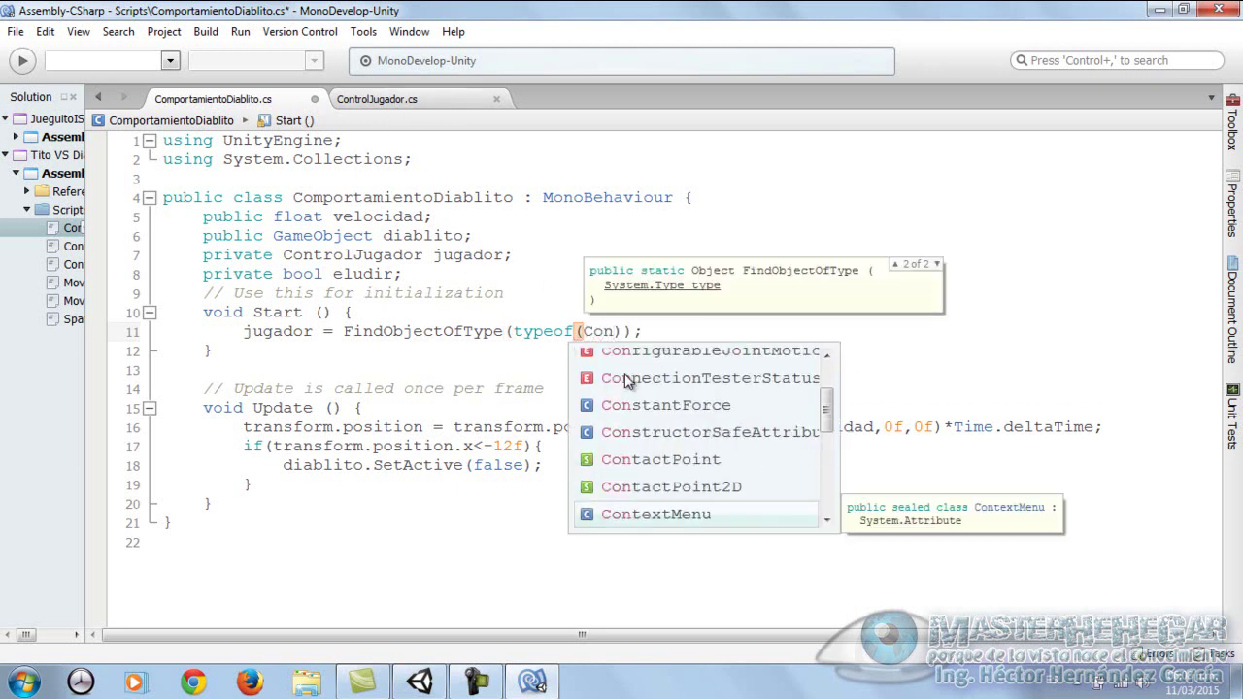
type("rol")
key("BackSpace")
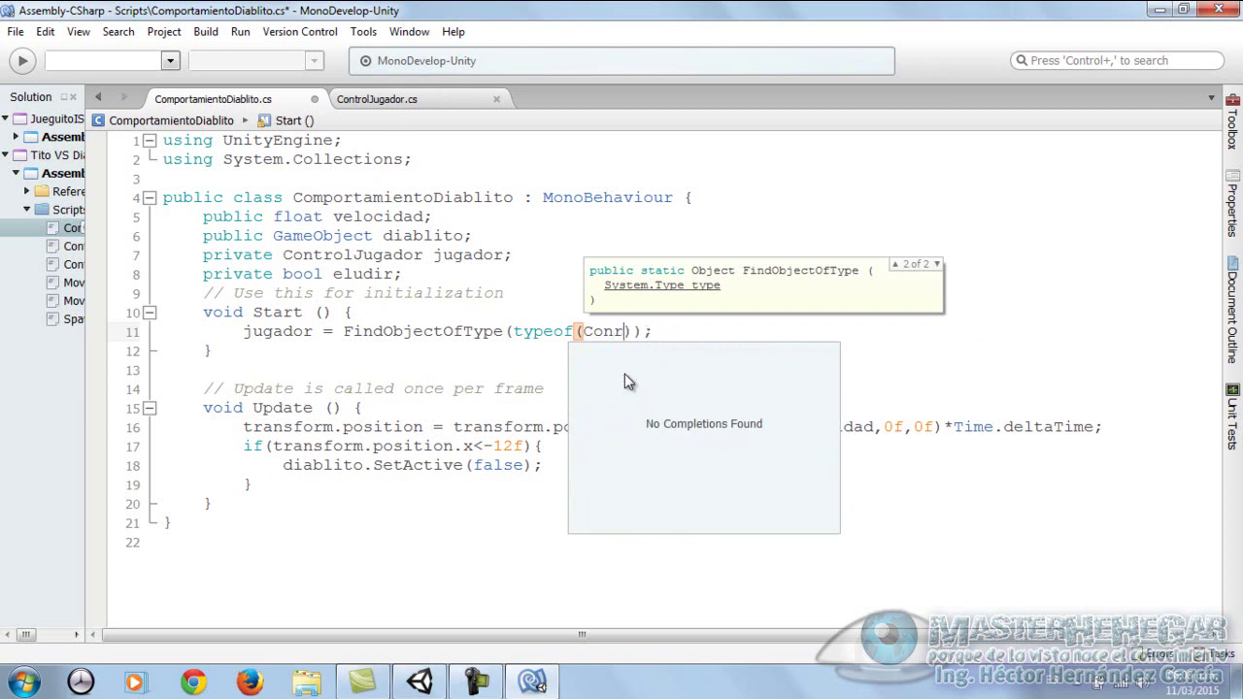
key("BackSpace")
key("BackSpace")
type("trol")
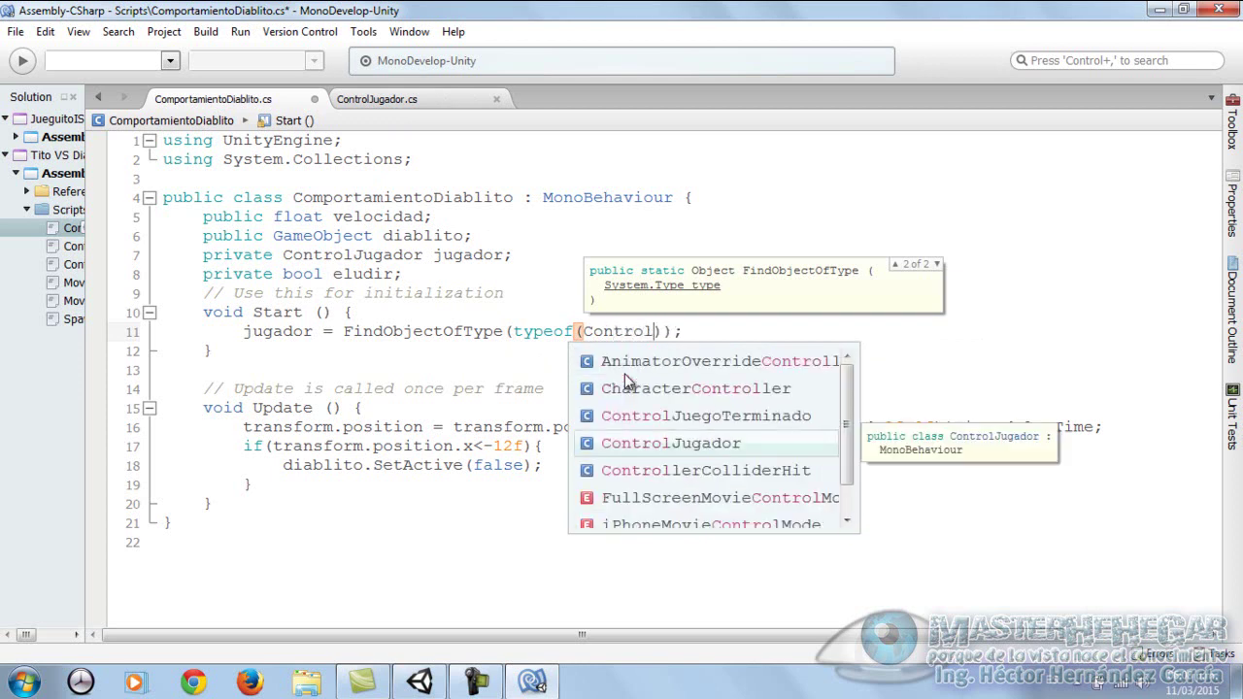
key("Return")
type("))")
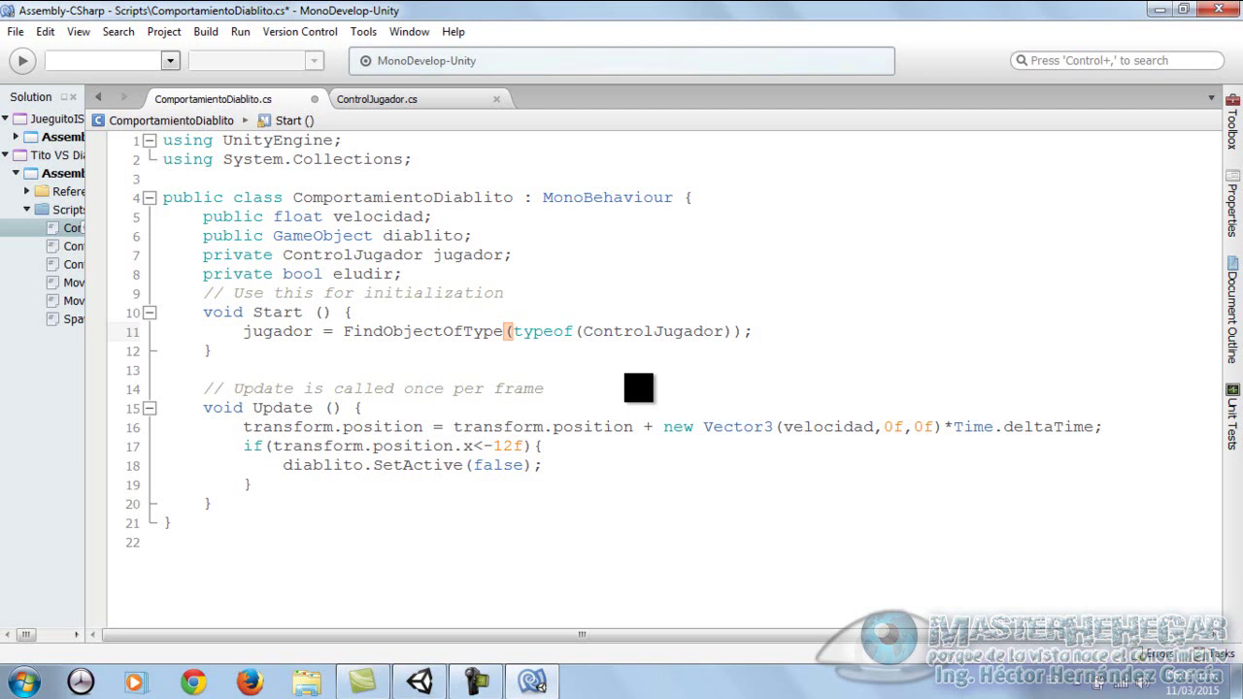
type("as Contr")
key("Return")
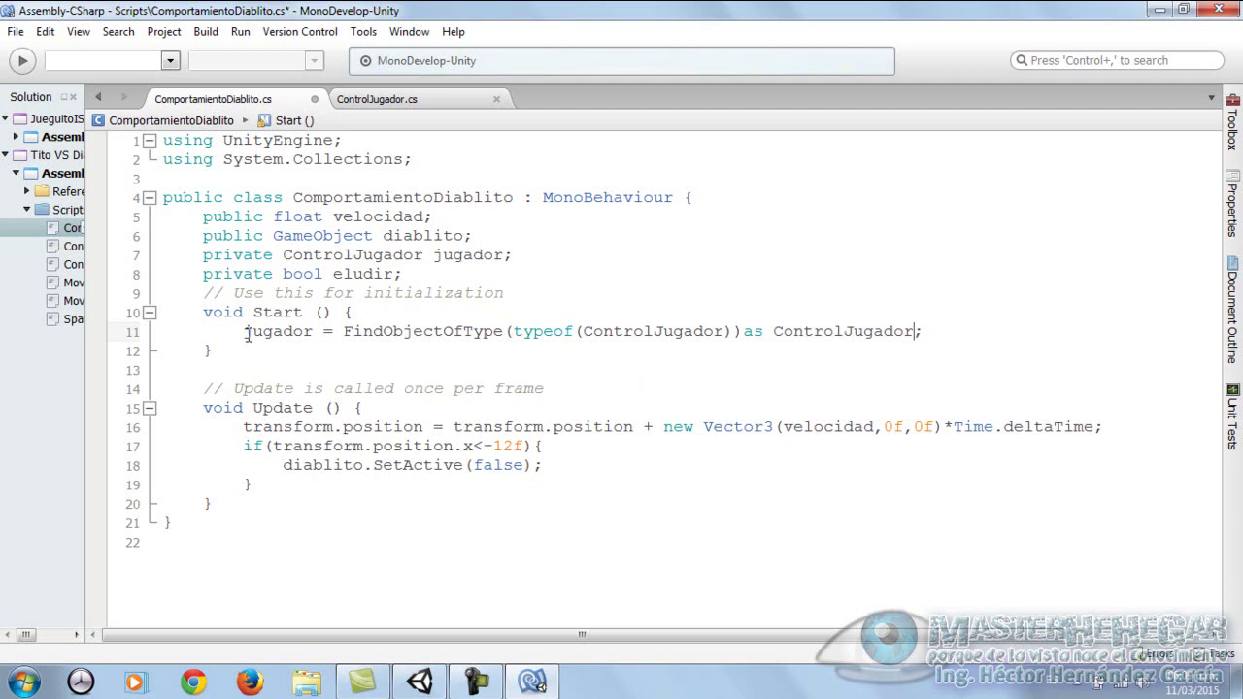
mouse_move(266, 333)
Add void OnEnable(){ eludir = false; } on the empty line below Start
left_click(217, 369)
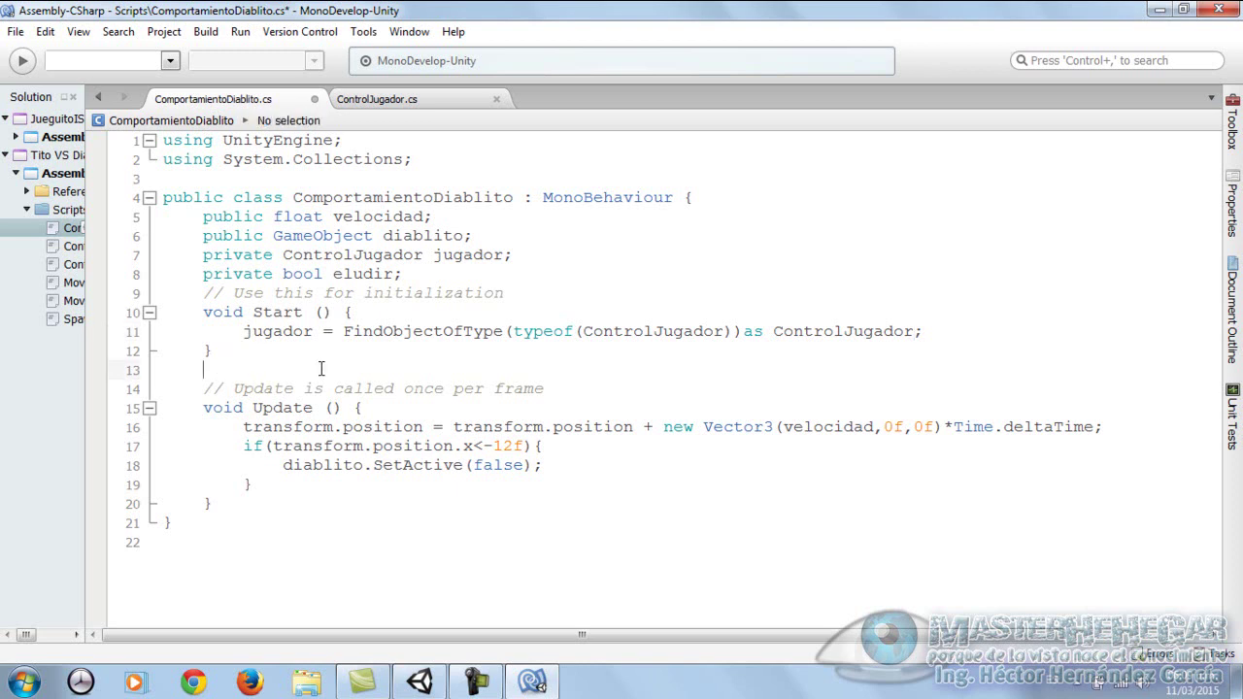
type("void OnEnable")
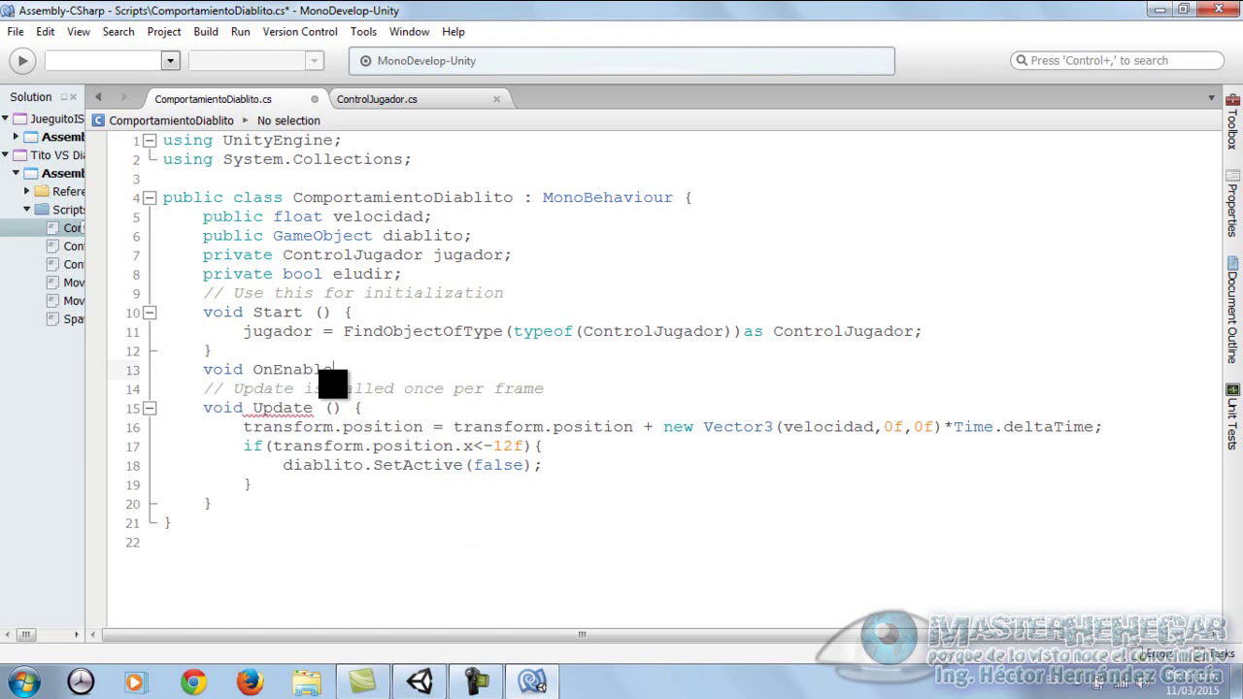
type("(){}")
key("Return")
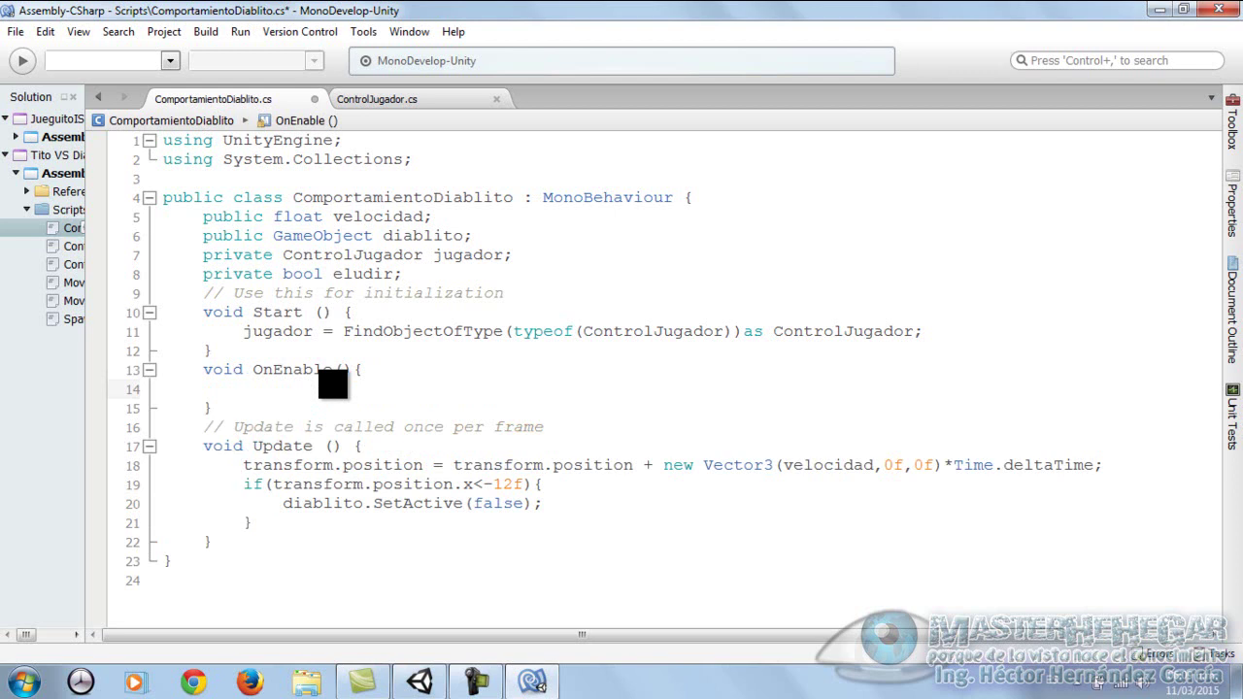
type("elu")
key("Return")
type("=")
type(" false;")
key("Down")
left_click(394, 426)
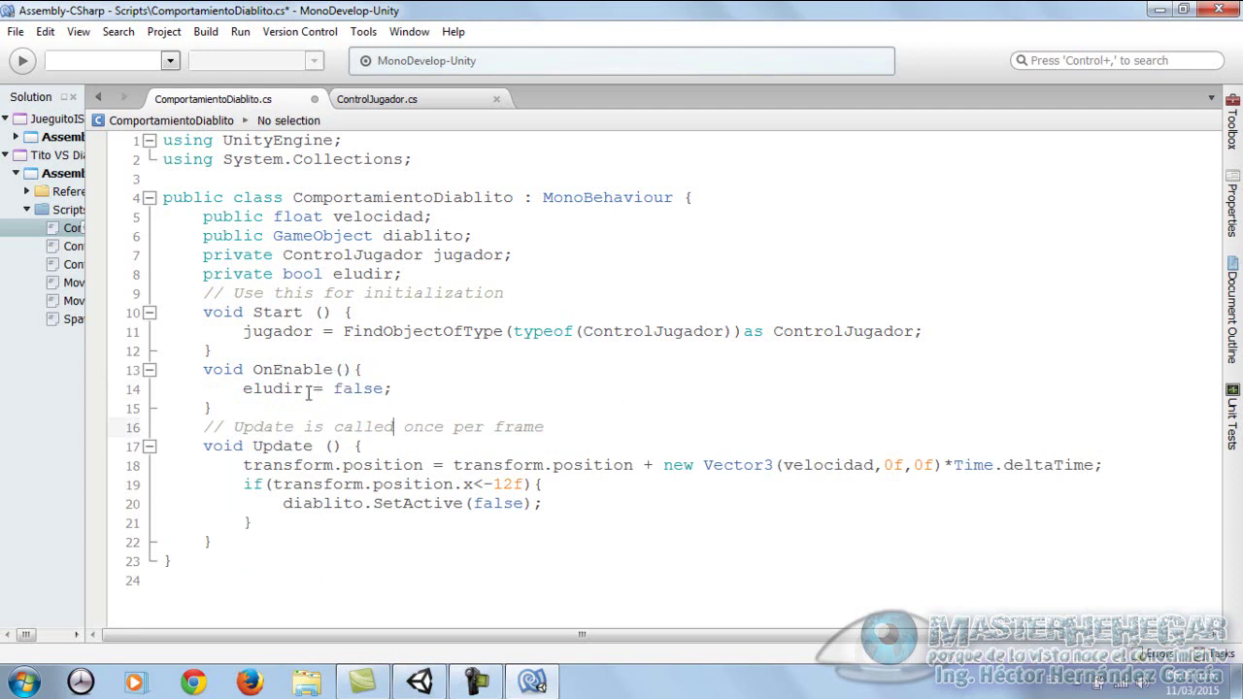
left_click(261, 466)
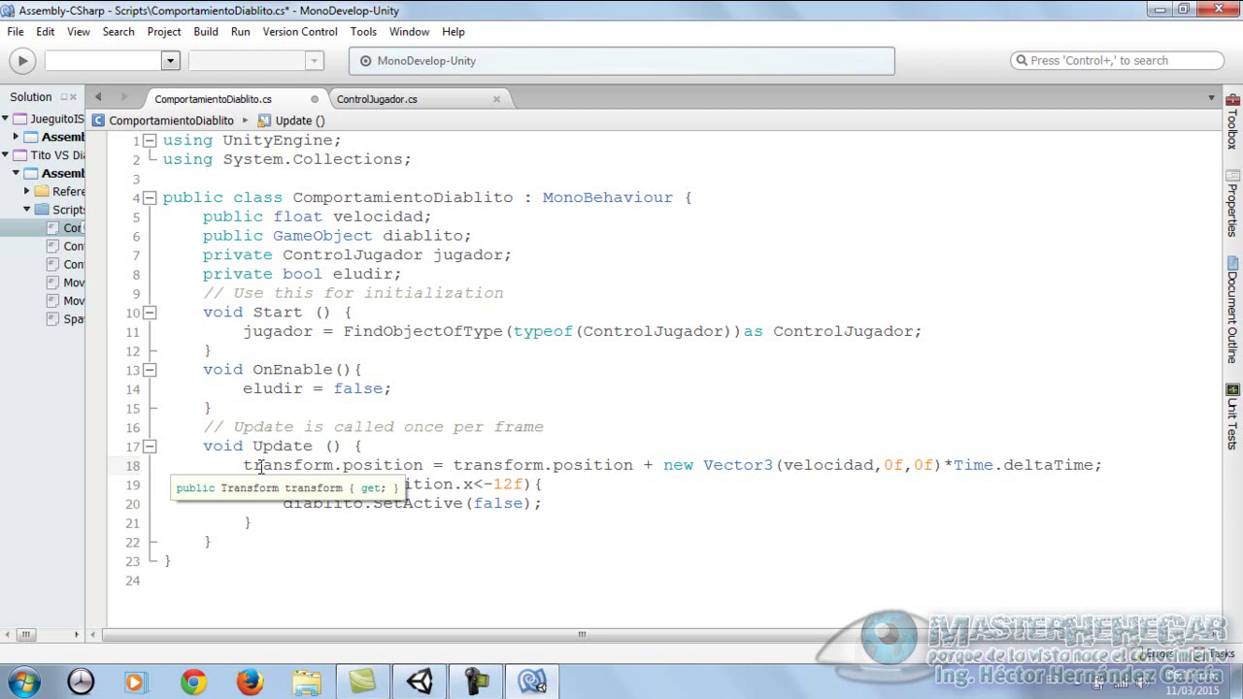
Insert a line above Update's existing if and write an empty if(){ } block there
left_click(244, 483)
key("Return")
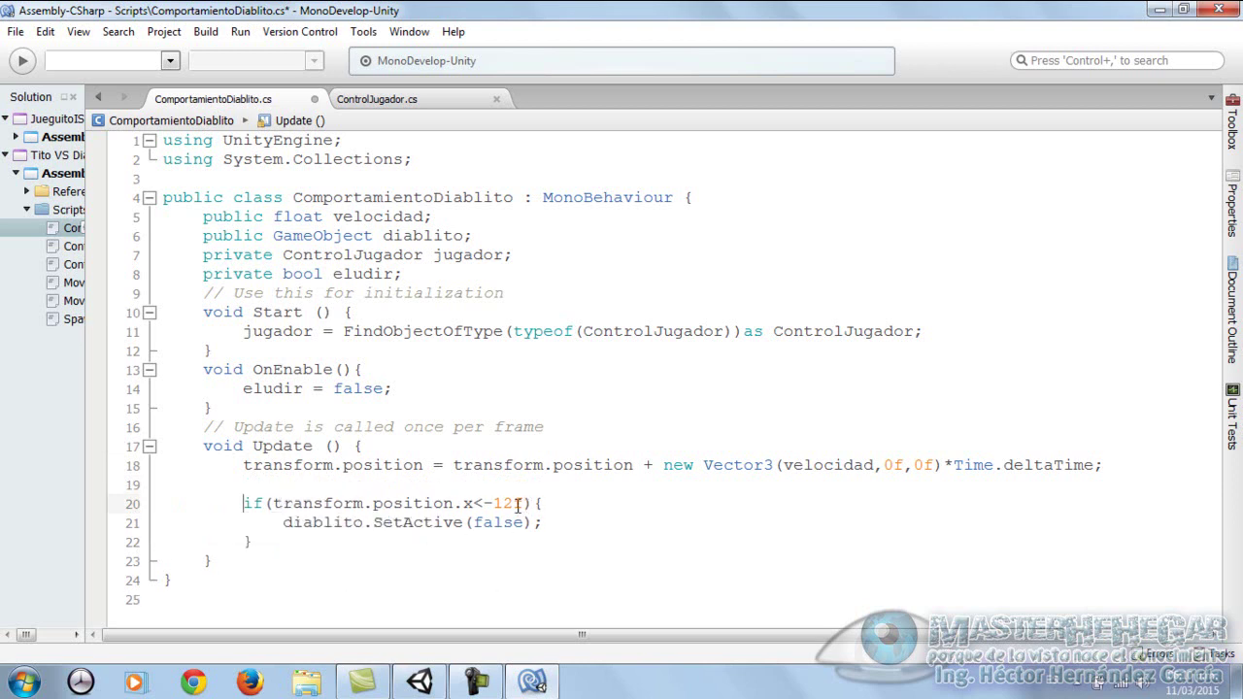
mouse_move(517, 503)
left_click(281, 483)
type("if")
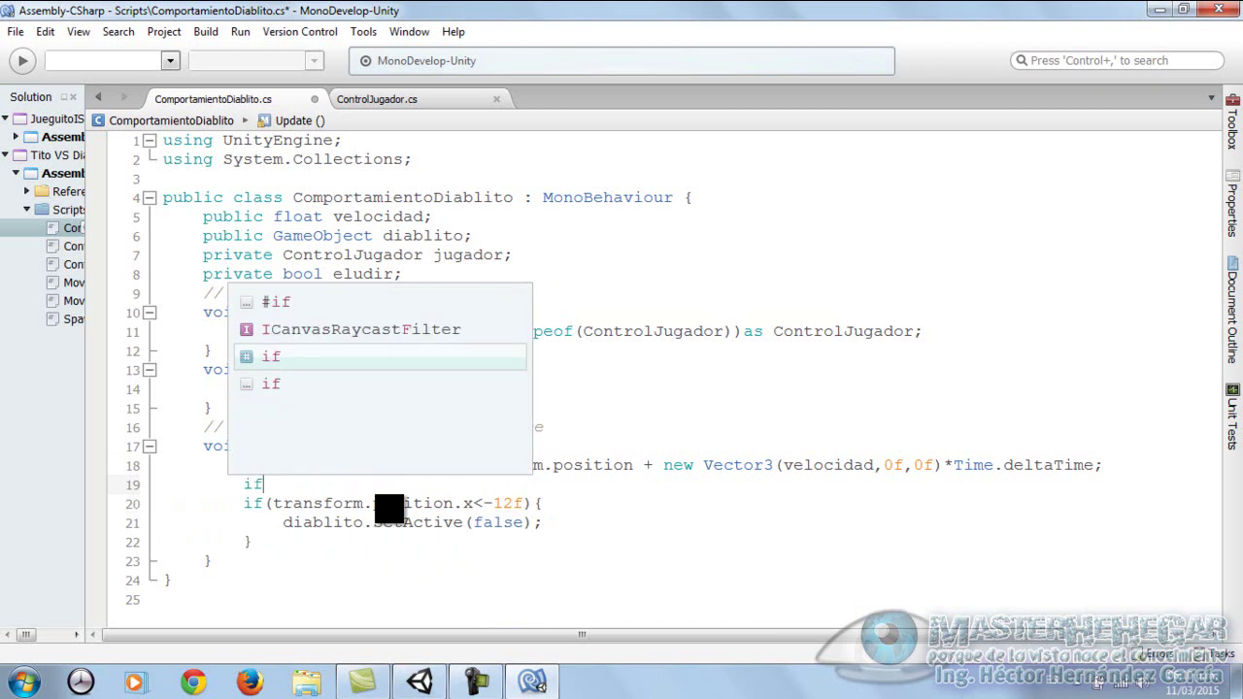
type("(){")
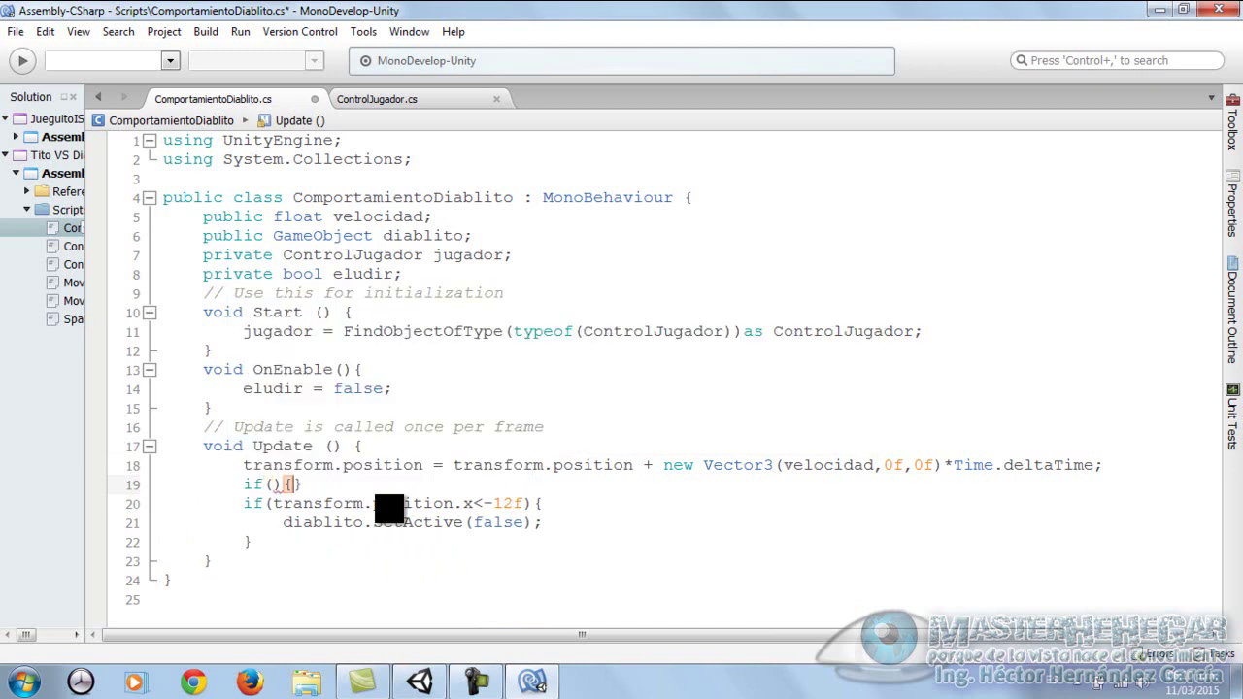
key("Return")
key("Up")
key("Left")
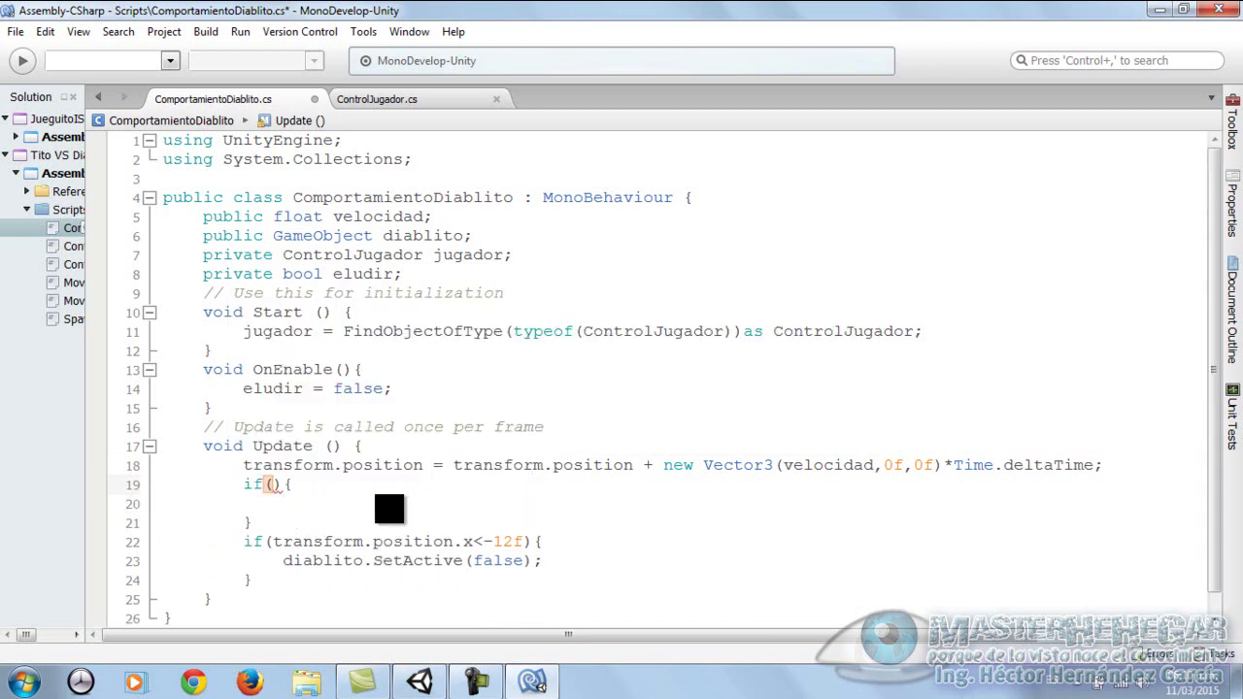
Fill the condition with transform.position.x<jugador.transform.position.x && !eludir
type("tran")
key("Return")
type(".po")
key("Return")
type(".x")
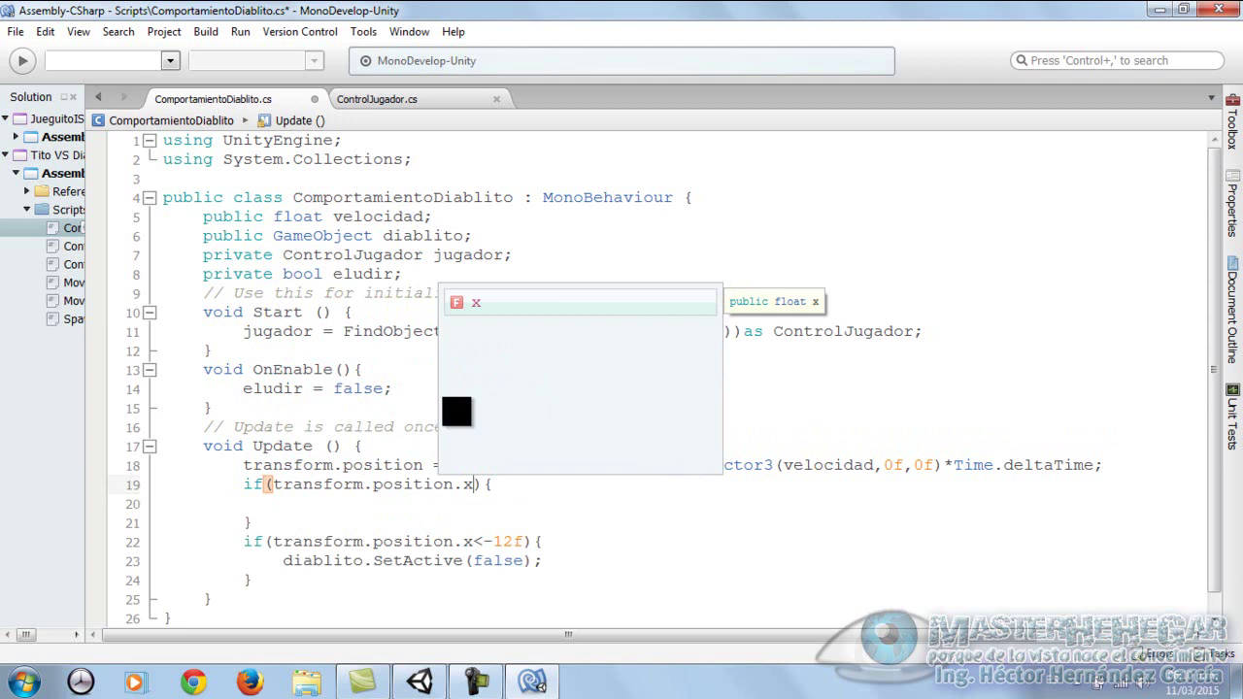
type("<")
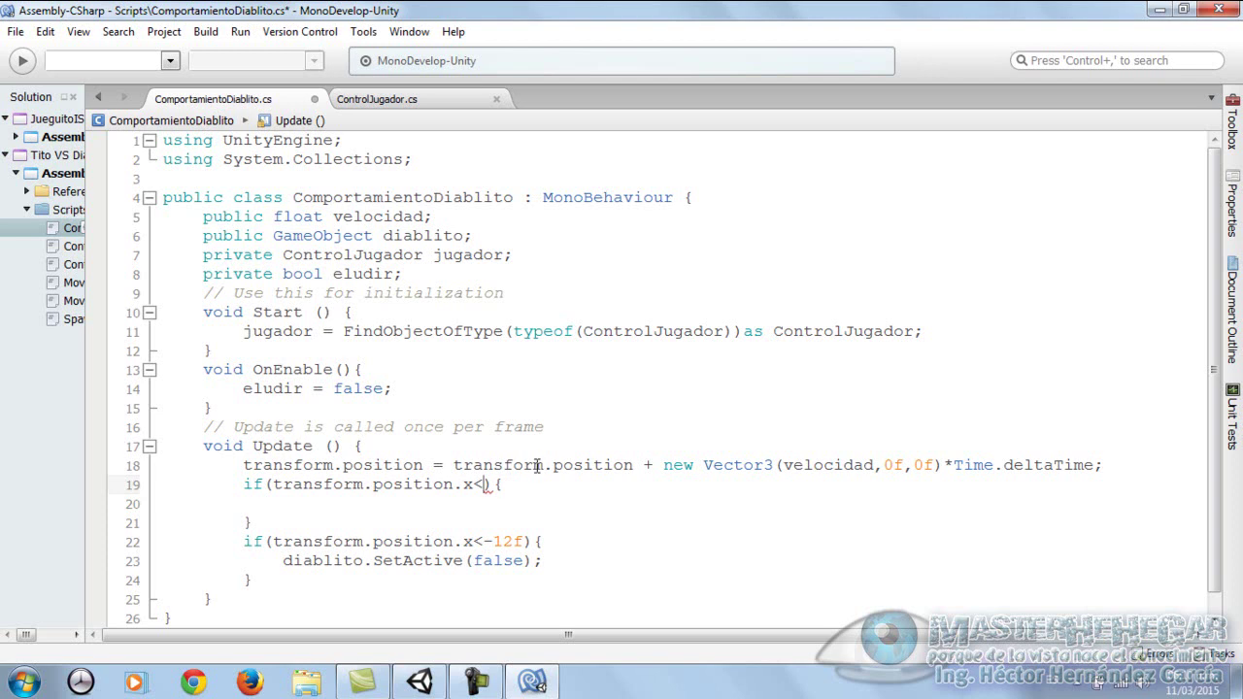
type("jugador")
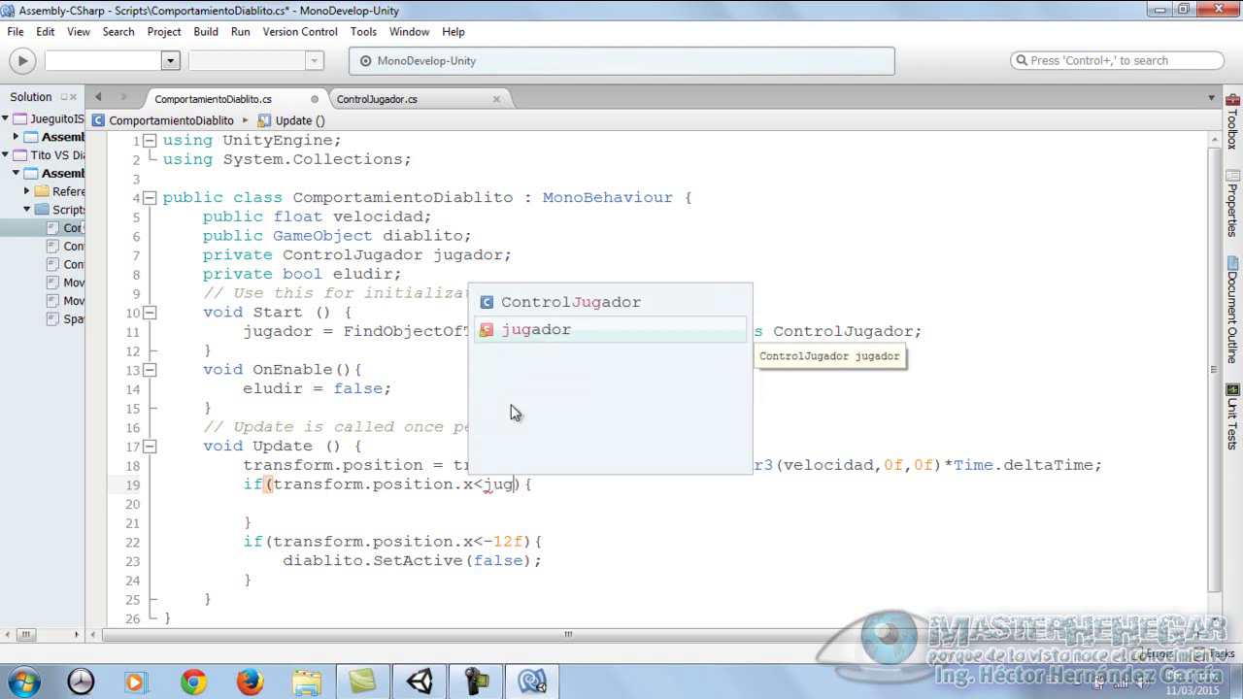
type(".t")
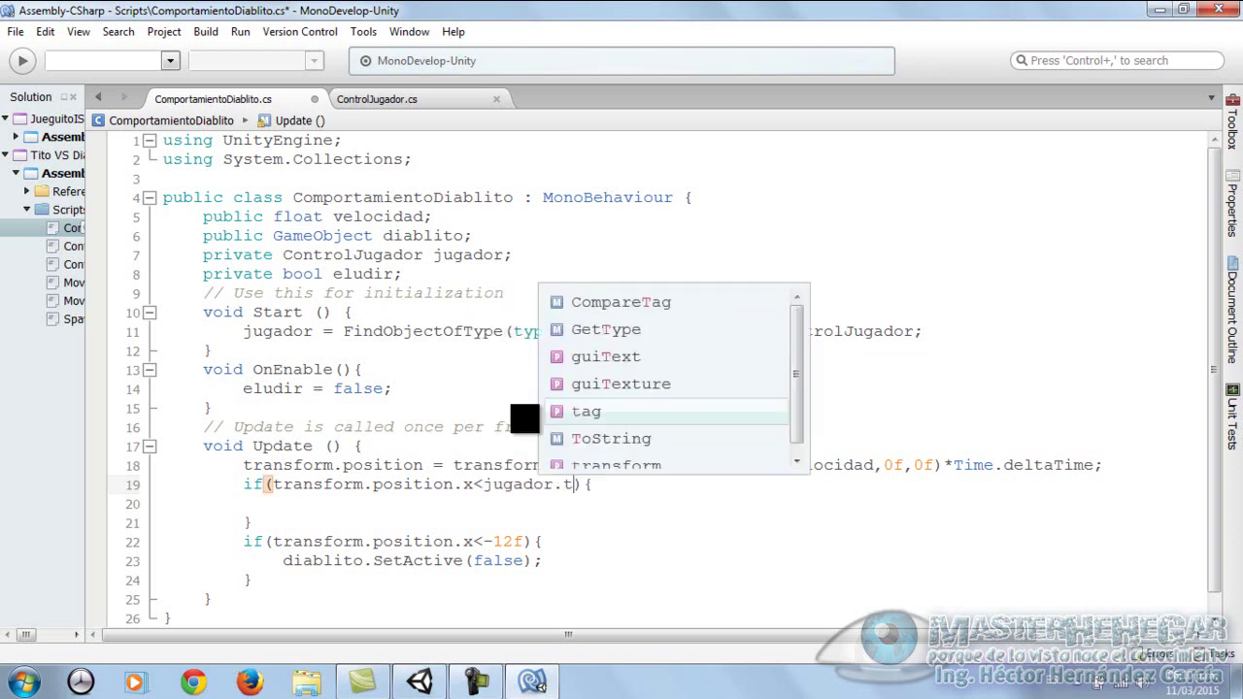
type("ra")
key("Return")
type(".po")
key("Return")
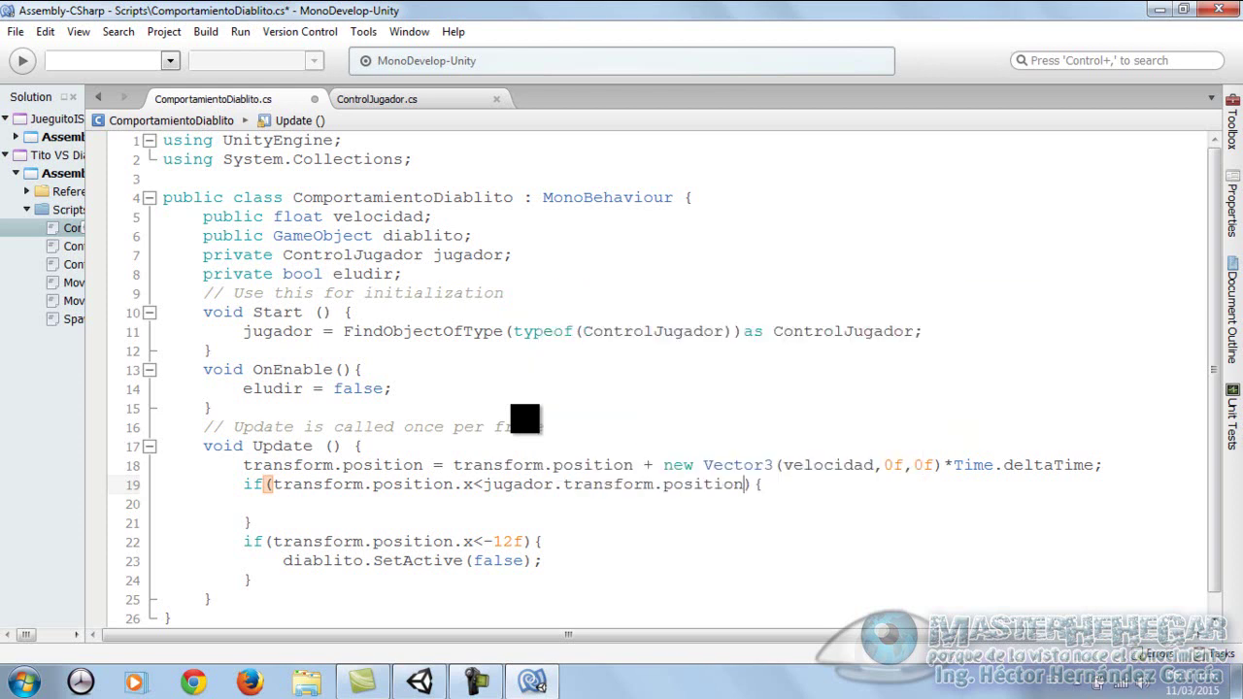
type(".x")
type(" && !")
type("eludir")
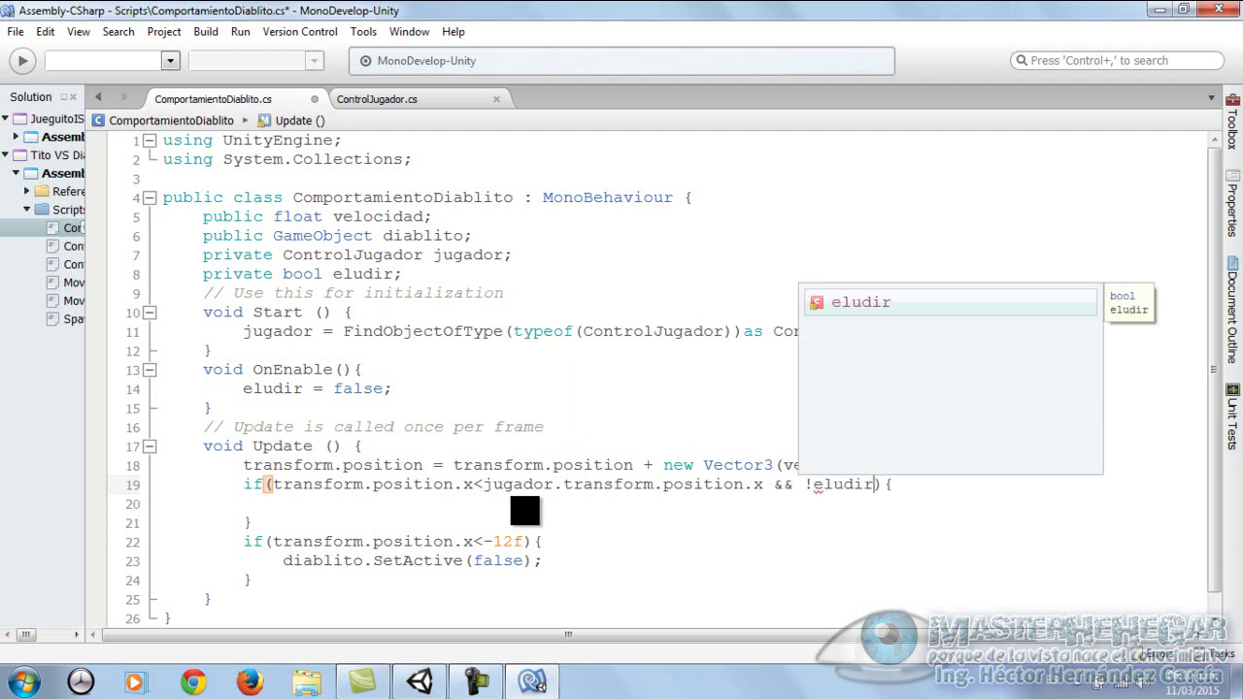
key("Escape")
key("Right")
key("Right")
key("Down")
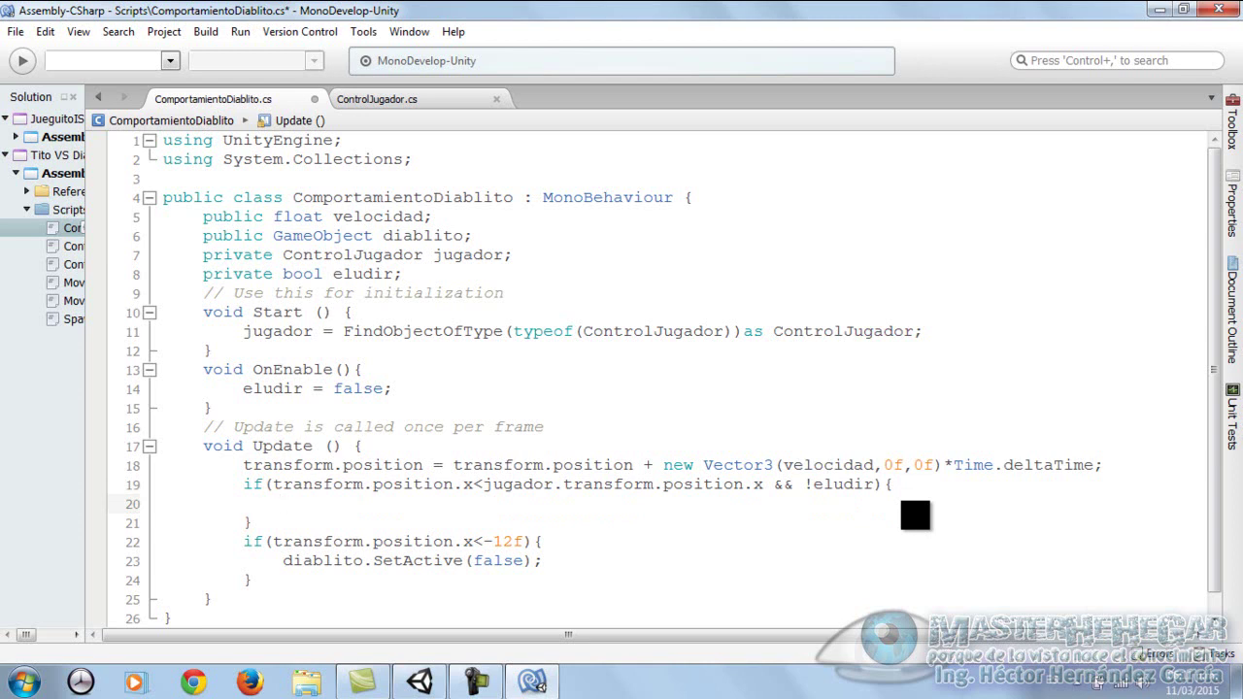
Inside the new if, log the message "El Jugador ya Libro un Diablito" with Debug.Log
type("Debug")
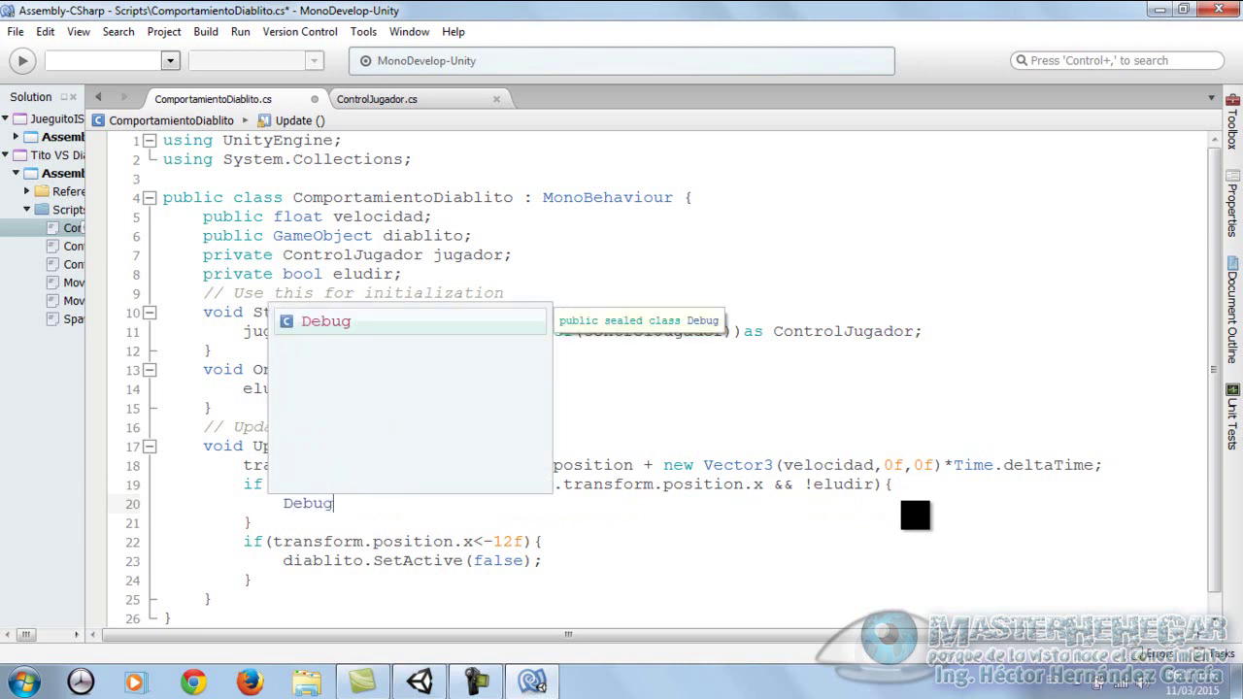
type(".L")
key("Return")
type("(")
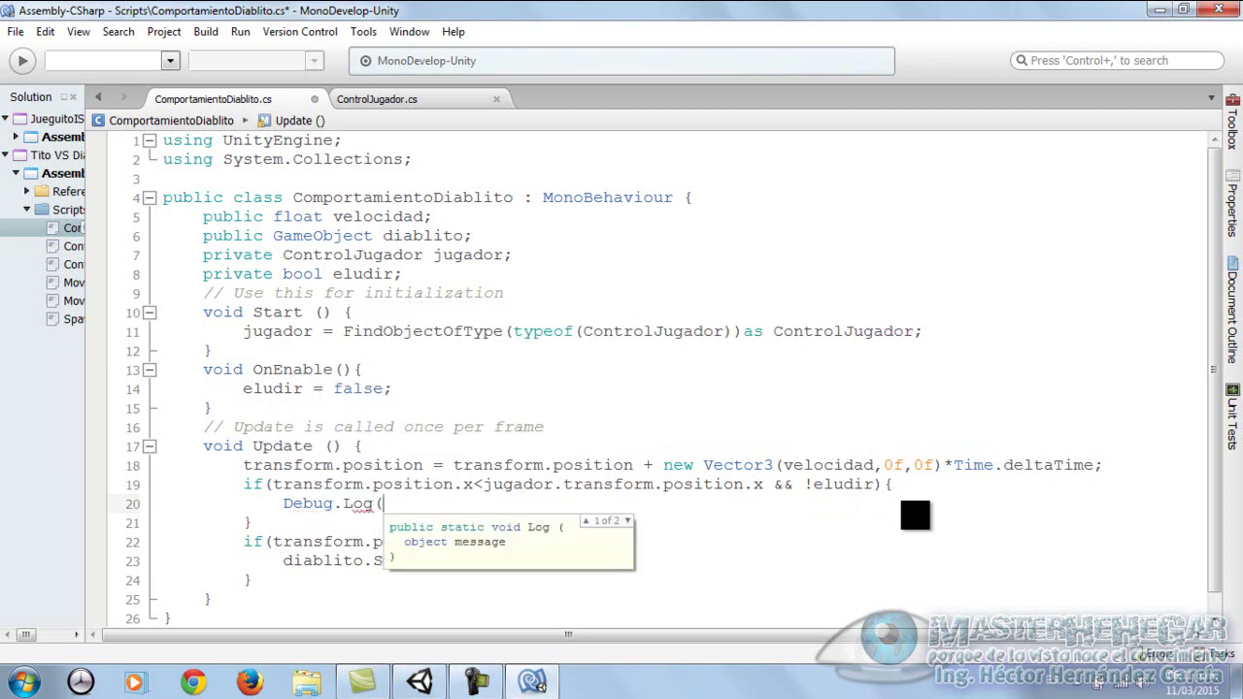
type("=")
type(")")
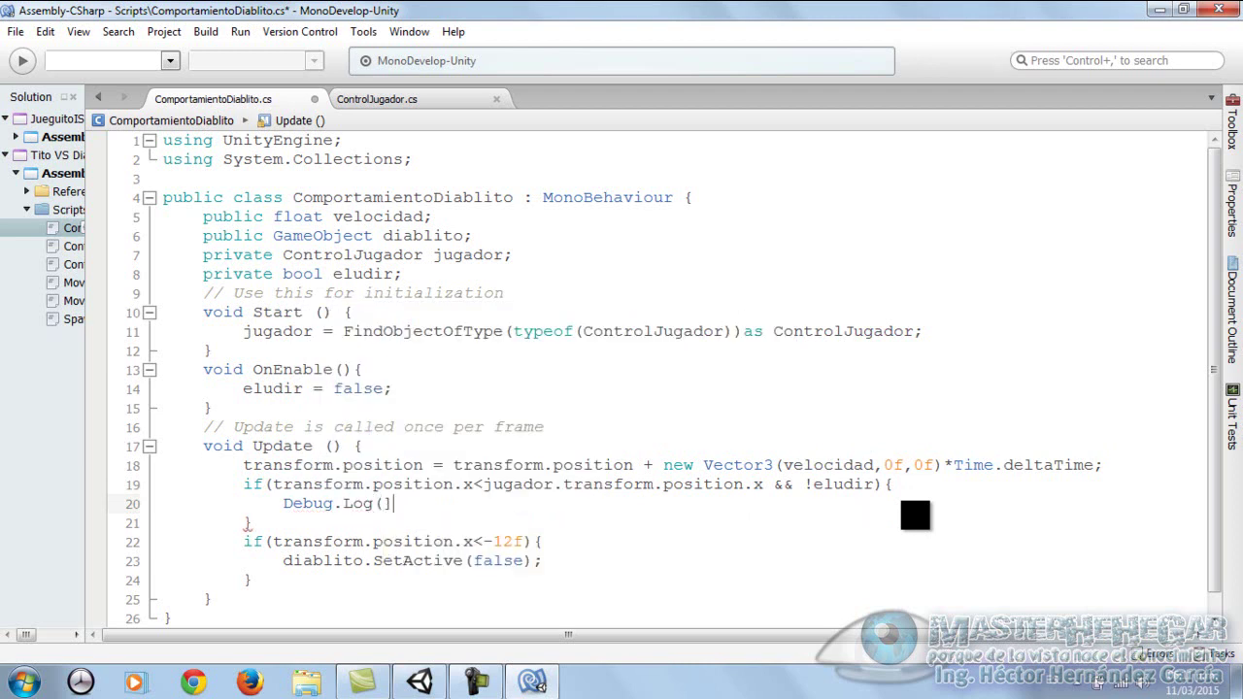
type(");")
type("\"")
type("El Jugador ya Libro")
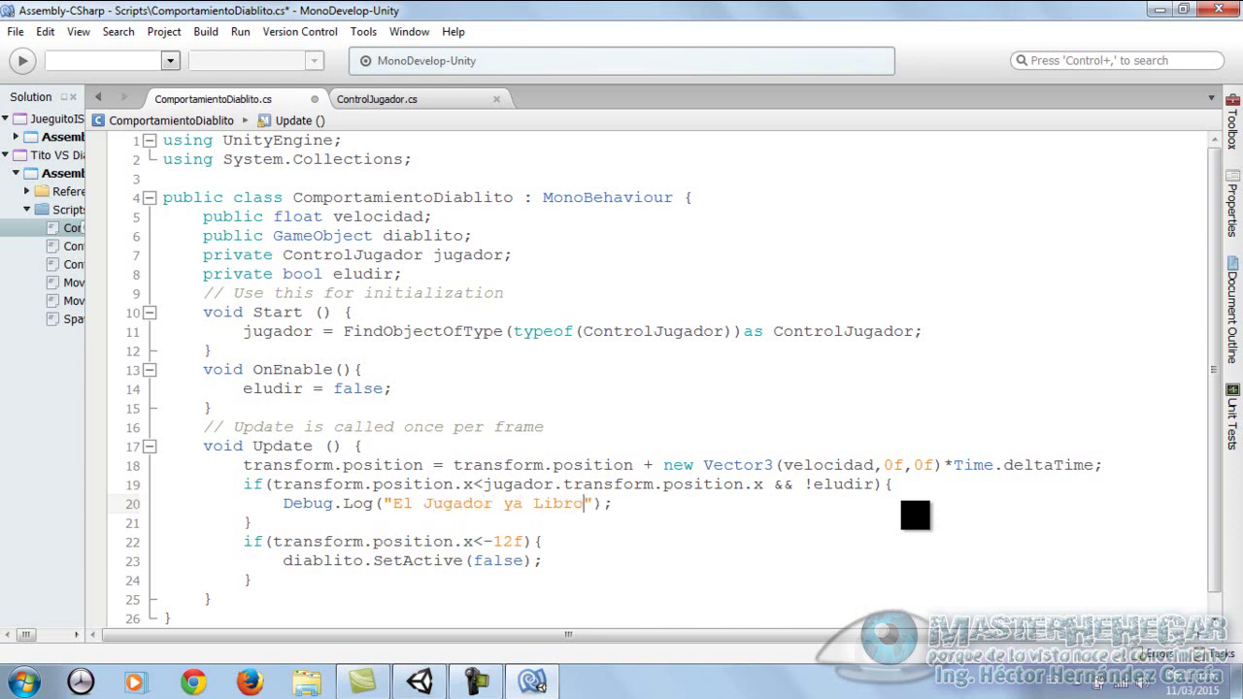
key("BackSpace")
type("o")
key("BackSpace")
key("BackSpace")
type("o un")
type(" Diablito")
Add eludir=true; below the log line, save the script, and return to Unity
key("Return")
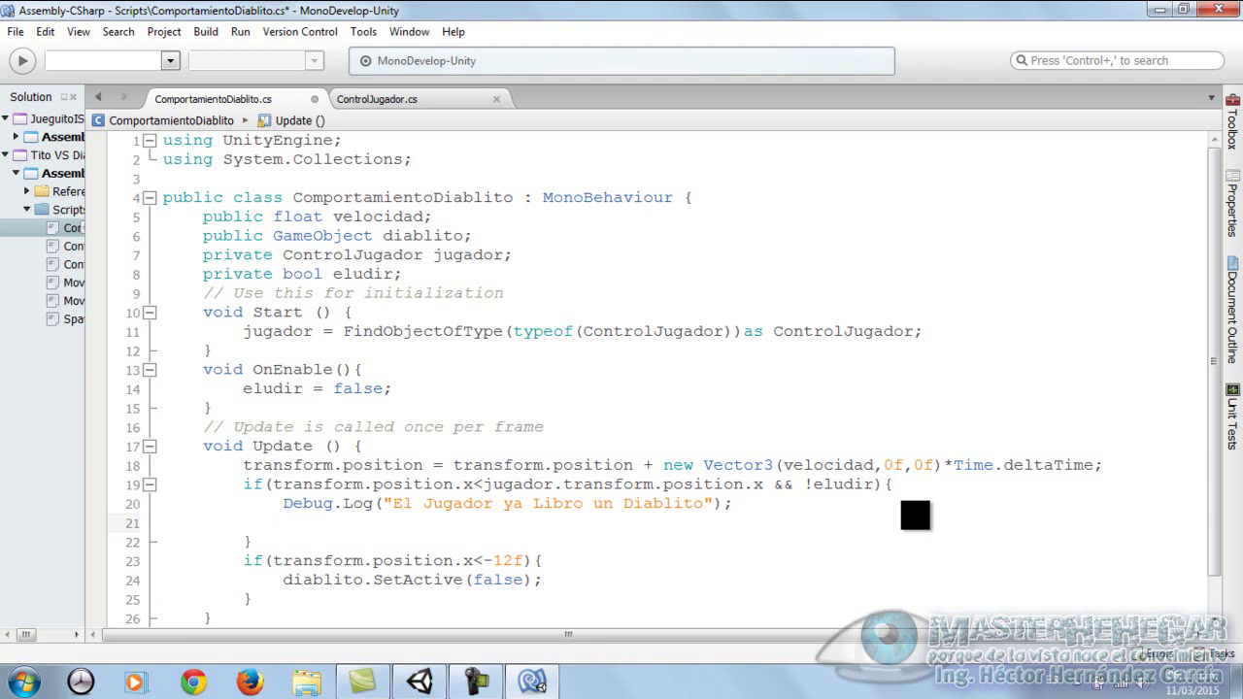
type("eludir=tr")
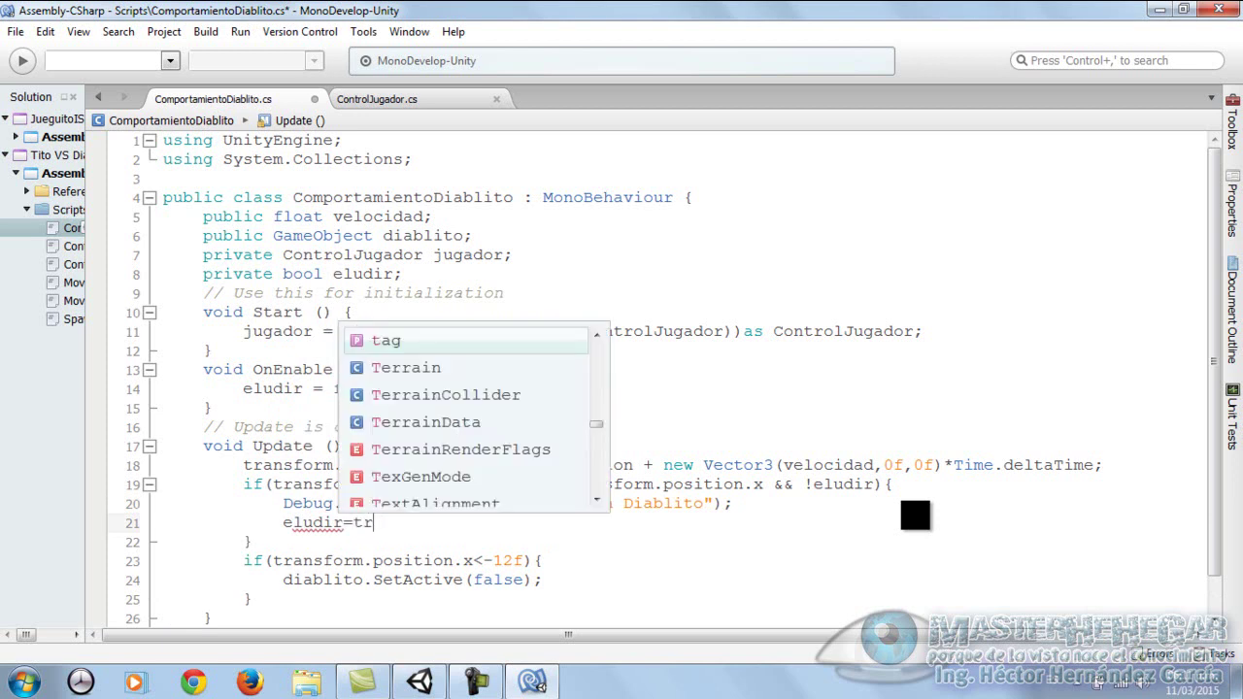
type("ue;")
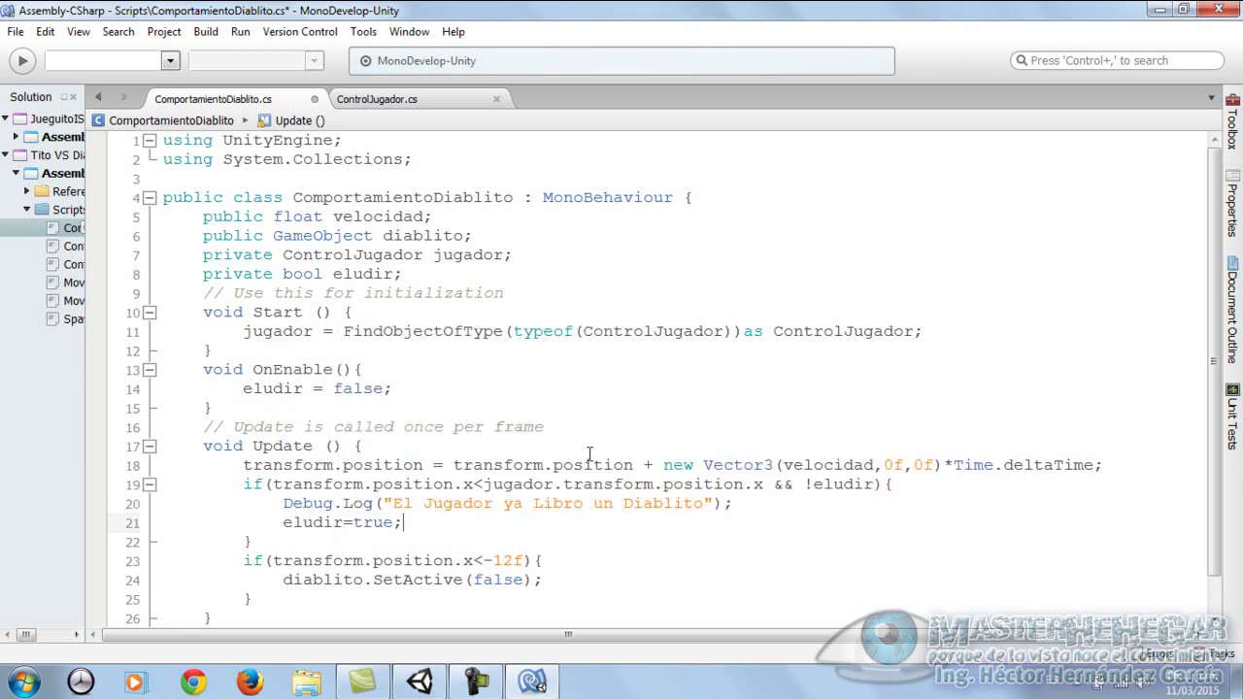
left_click(20, 33)
left_click(39, 102)
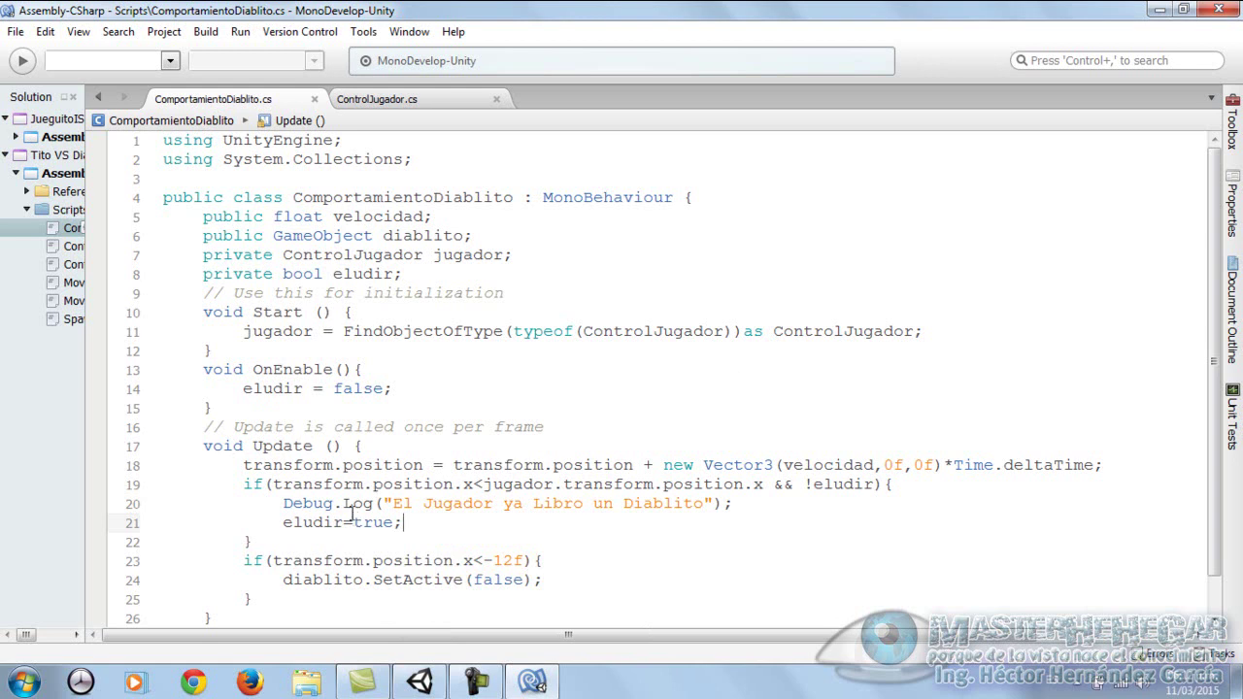
left_click(420, 682)
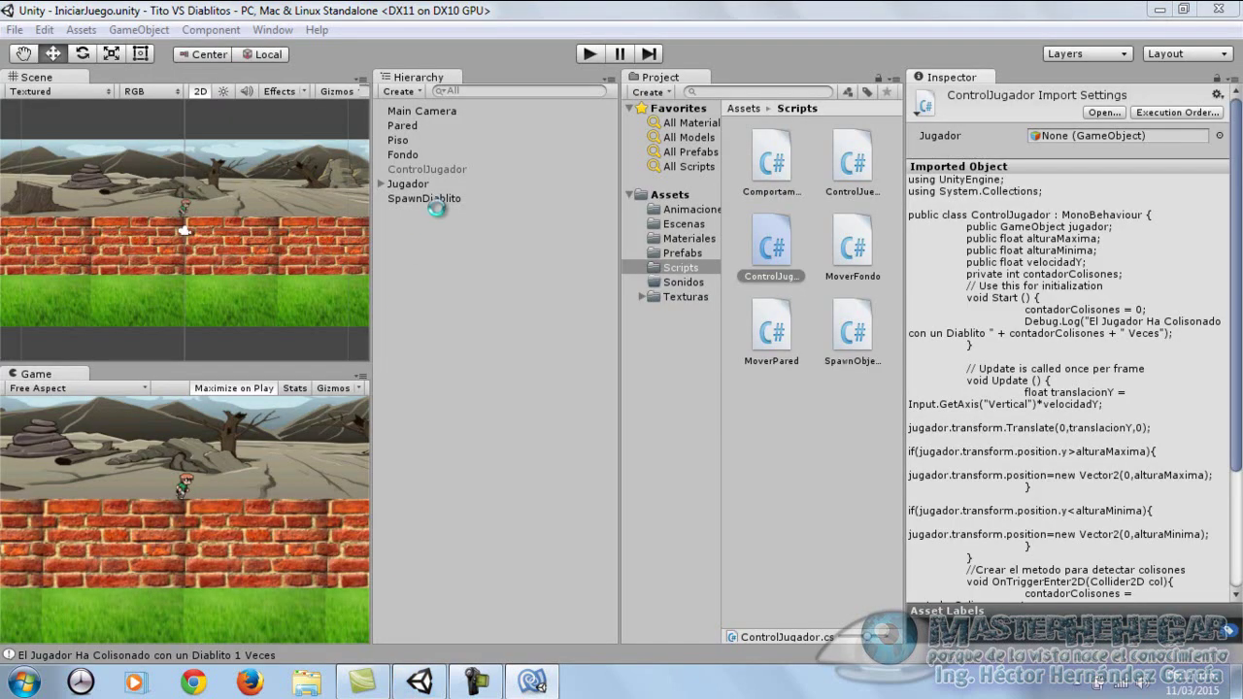
Play the game, drop the runner to the lower lane until a diablito passes, then stop
left_click(589, 54)
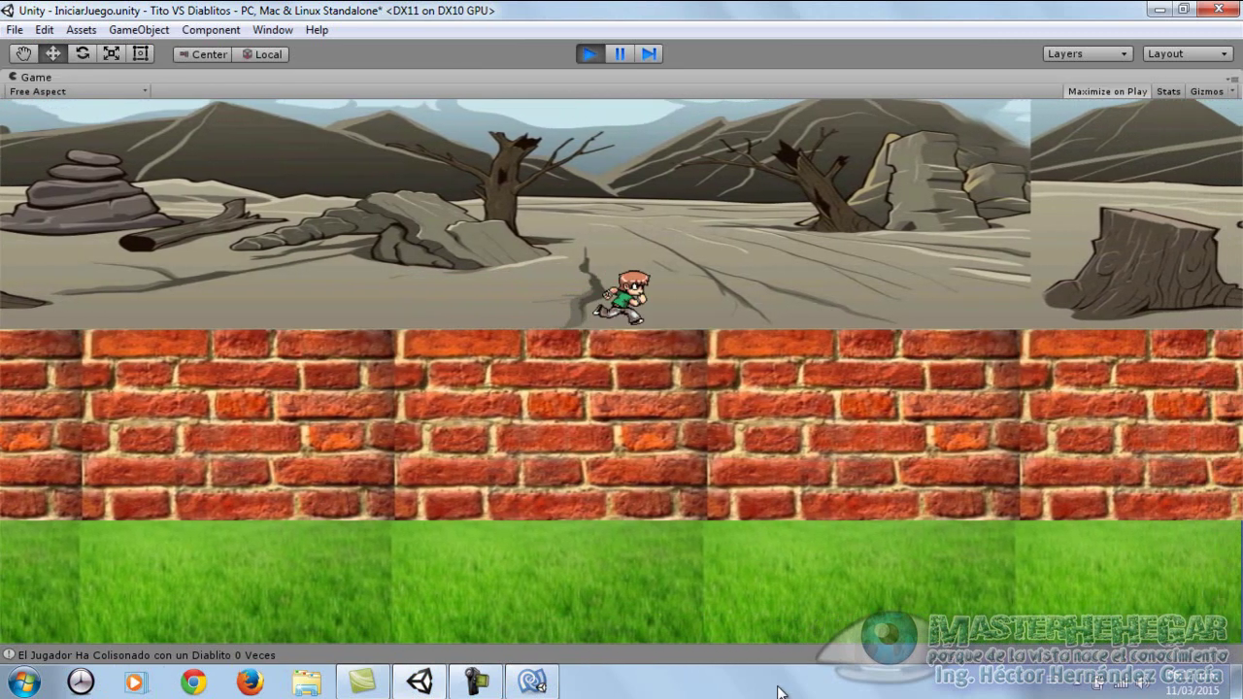
key("Down")
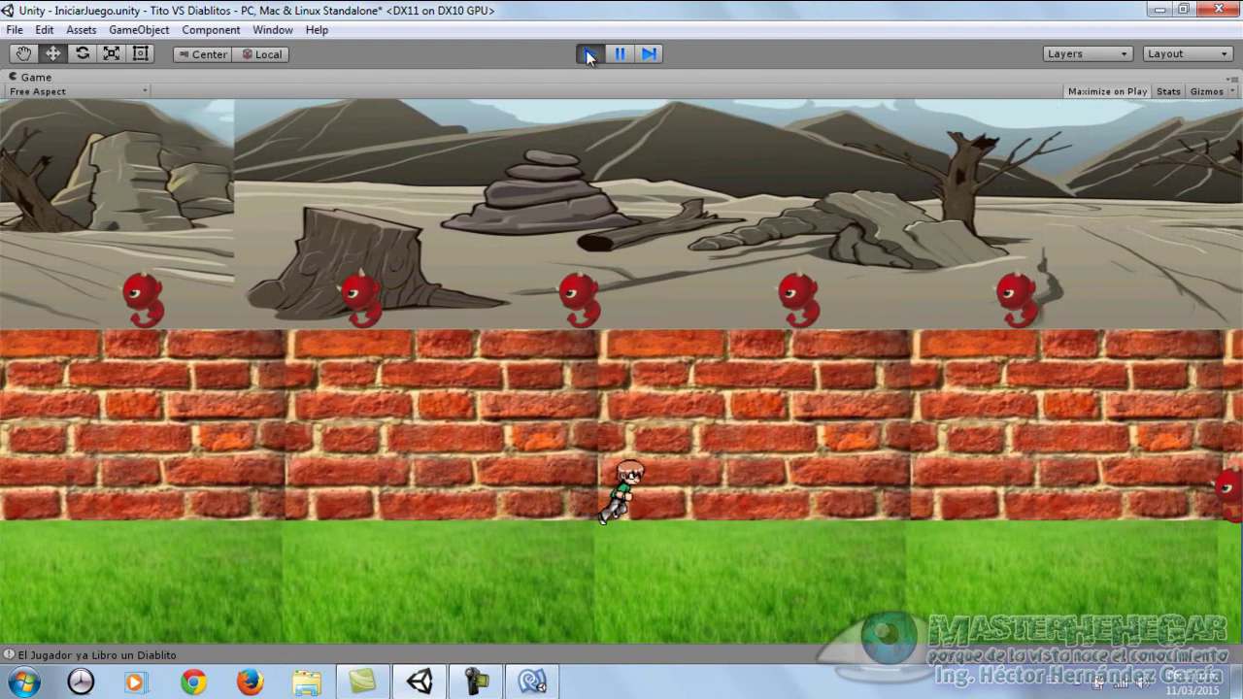
left_click(585, 52)
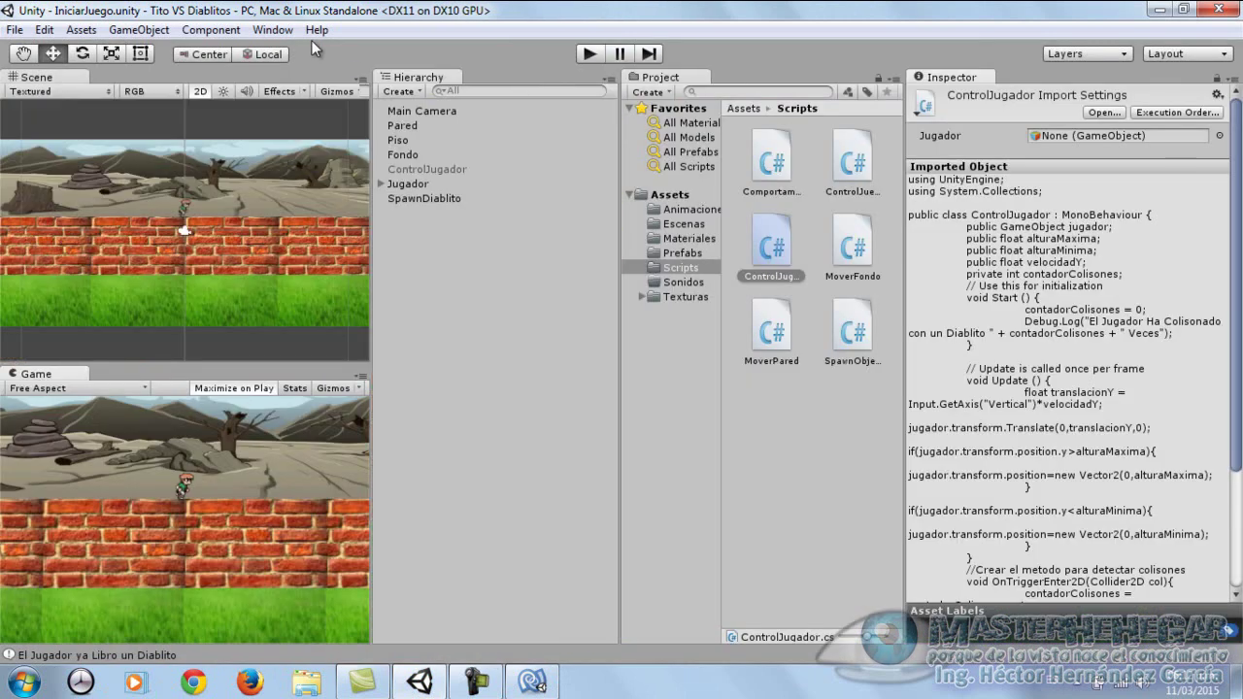
left_click(271, 30)
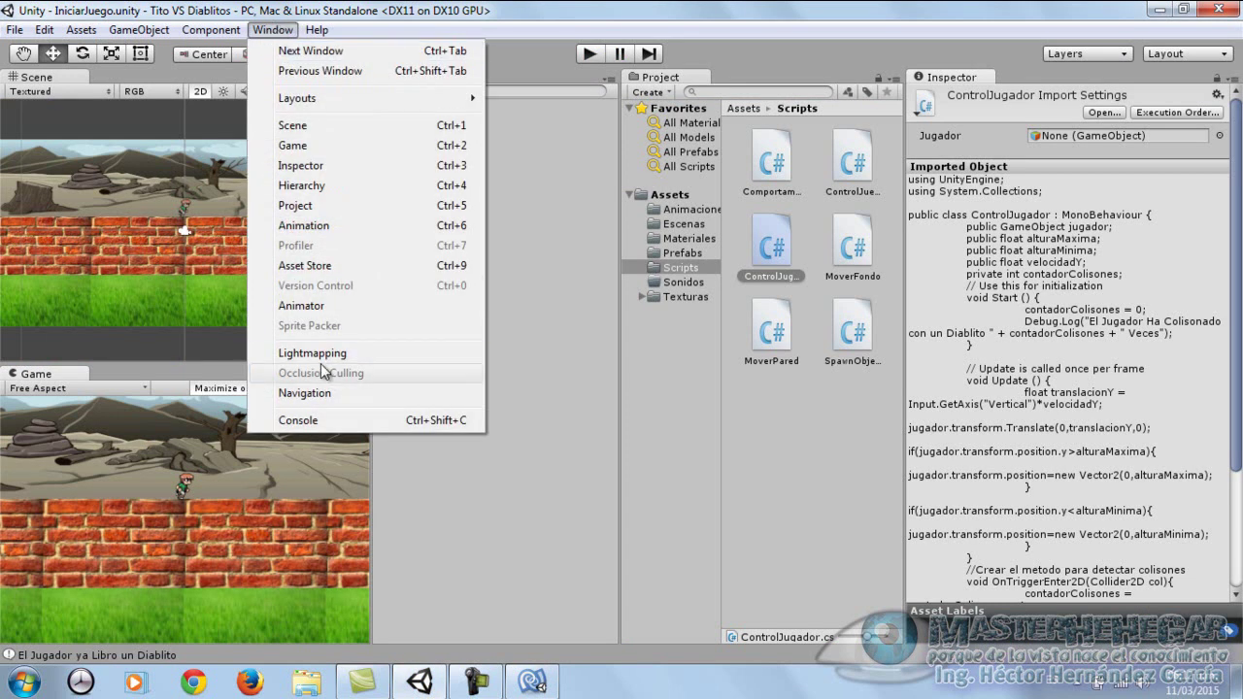
left_click(326, 420)
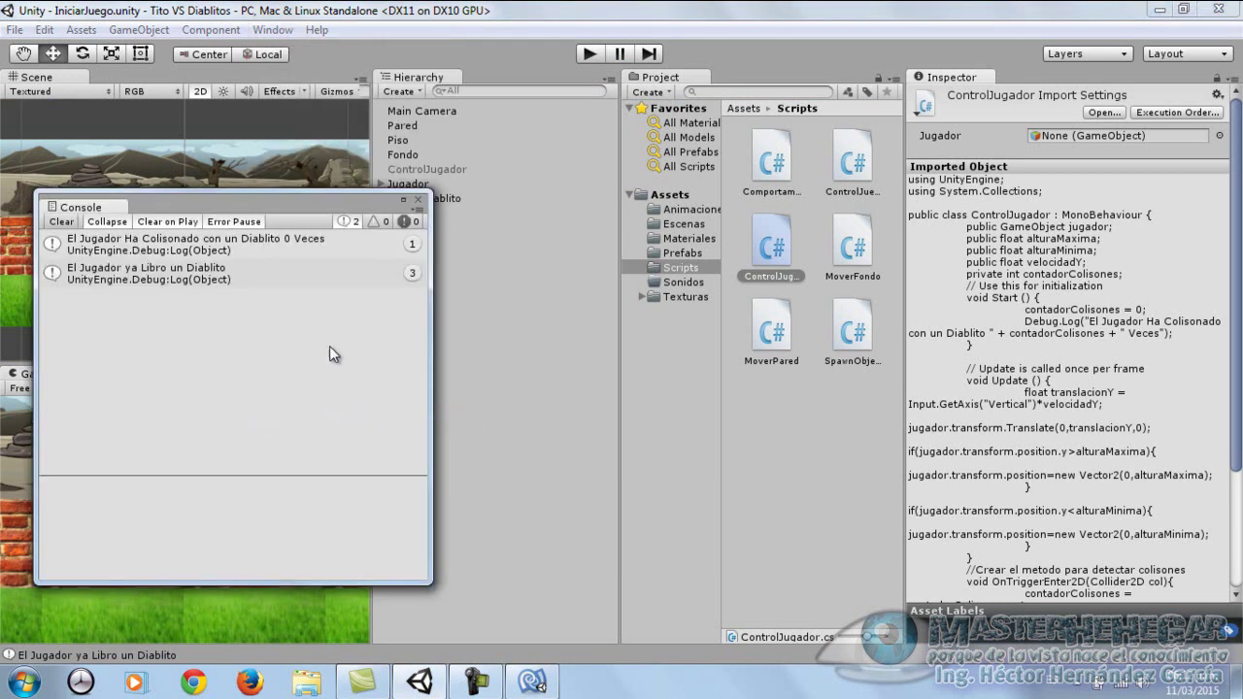
left_click(61, 221)
left_click_drag(163, 210, 207, 208)
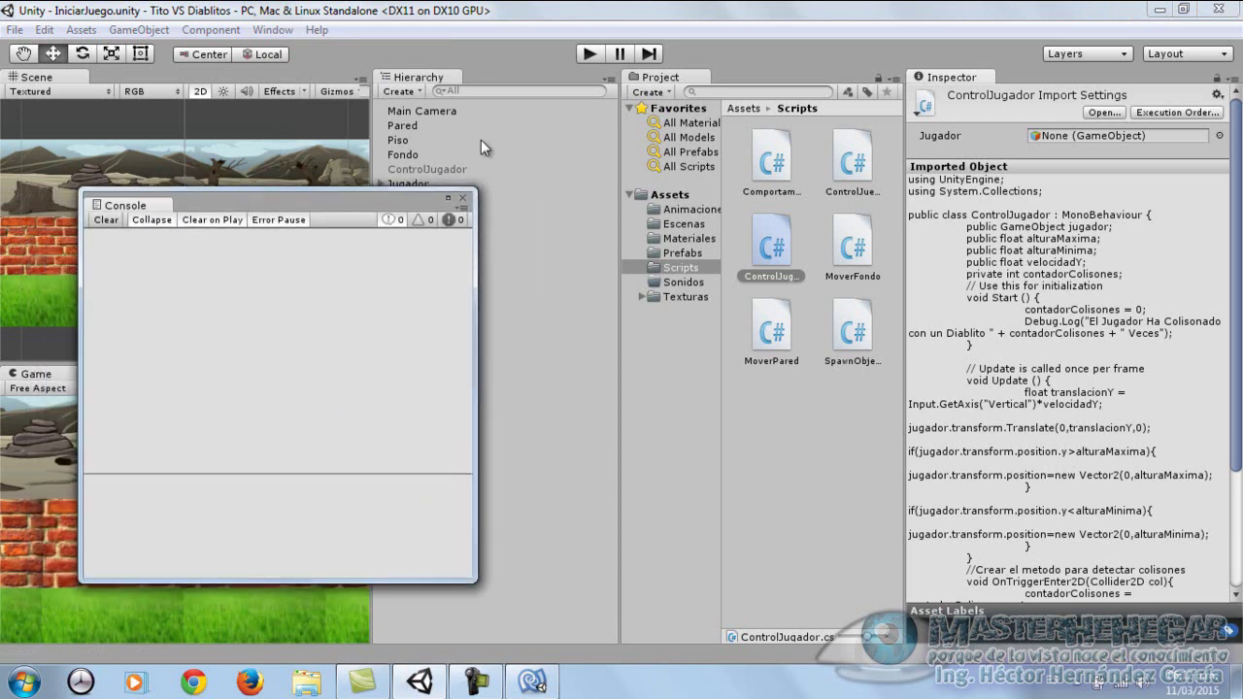
left_click(588, 54)
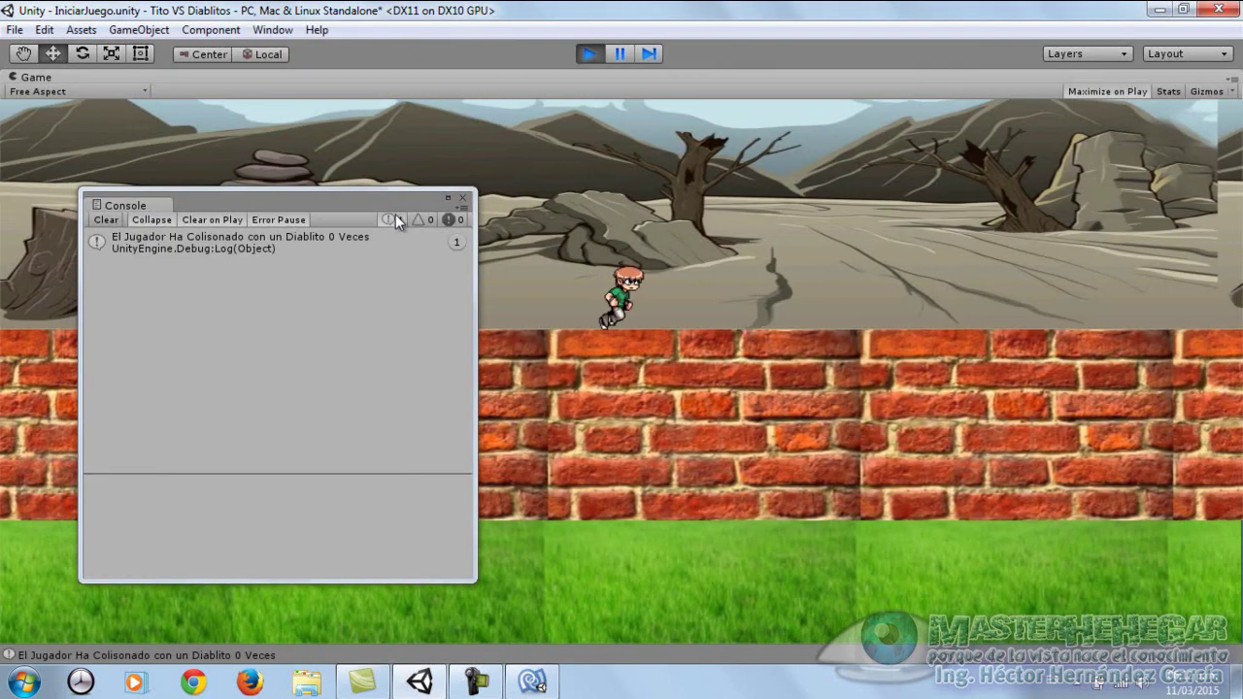
left_click_drag(360, 201, 340, 163)
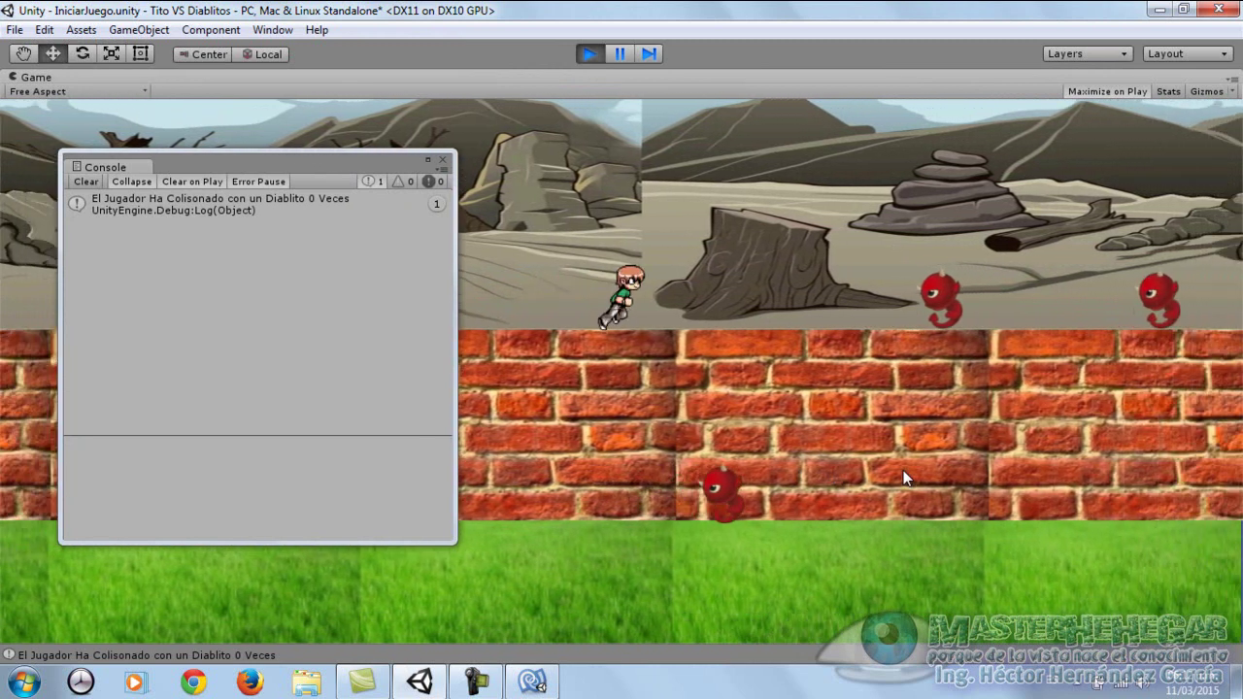
key("Down")
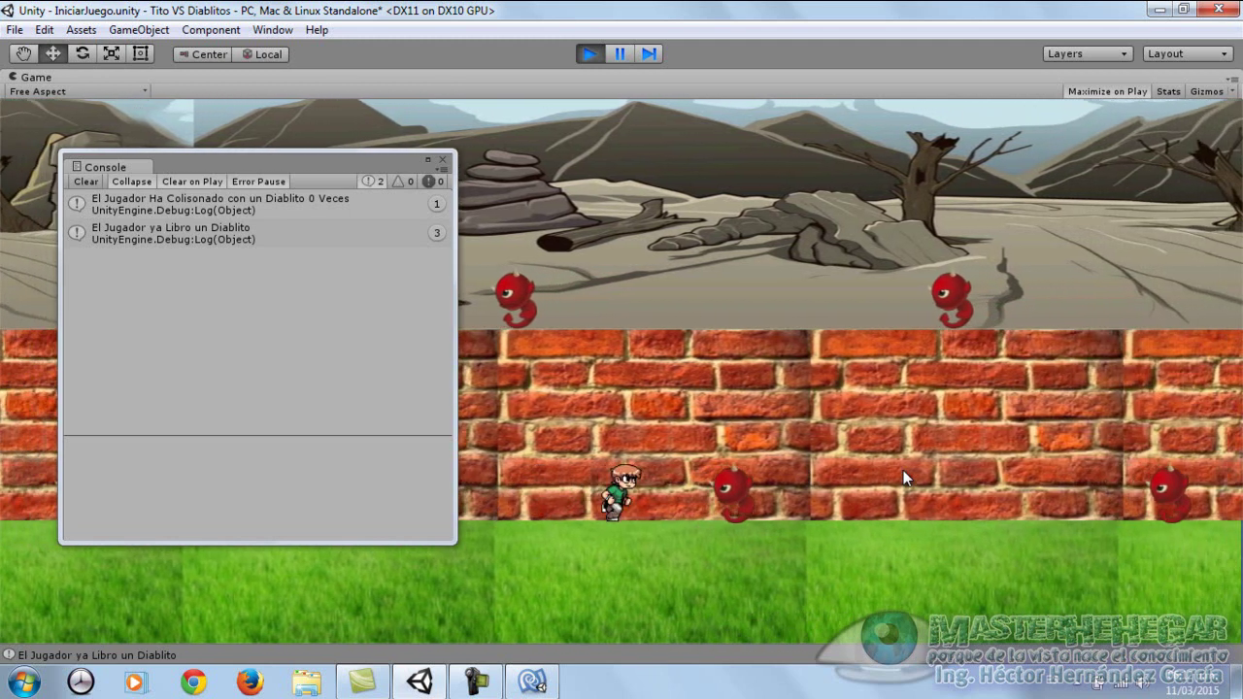
key("Up")
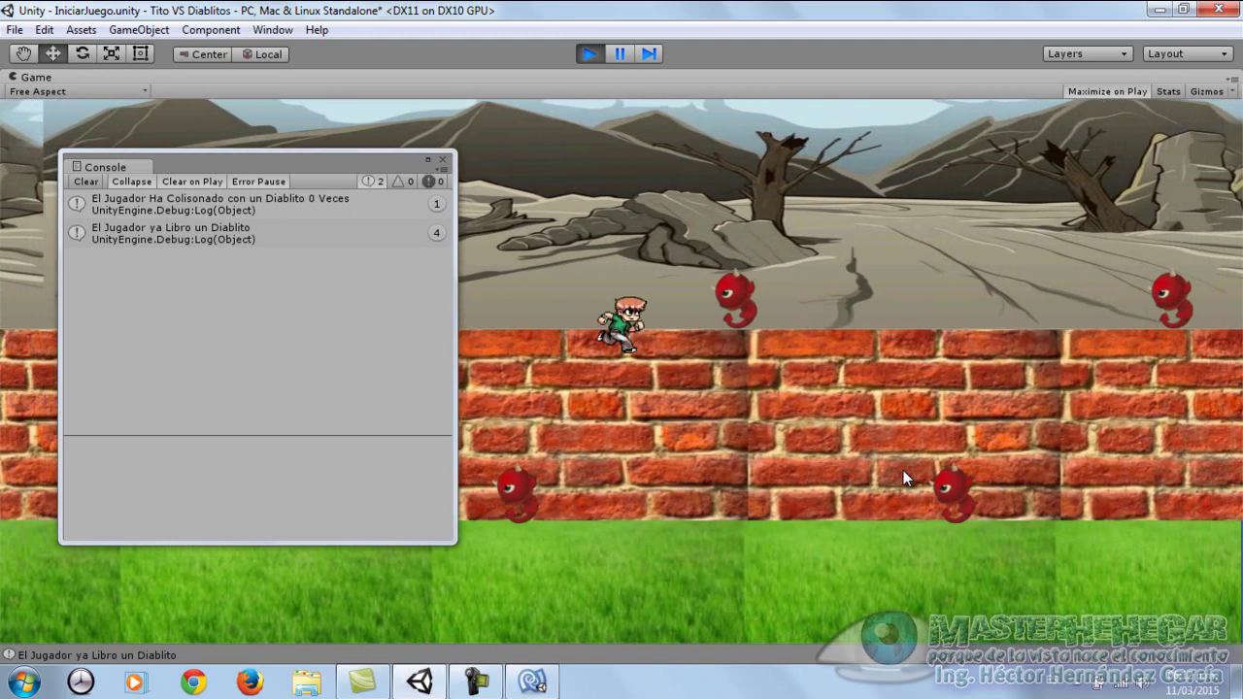
key("Down")
key("Up")
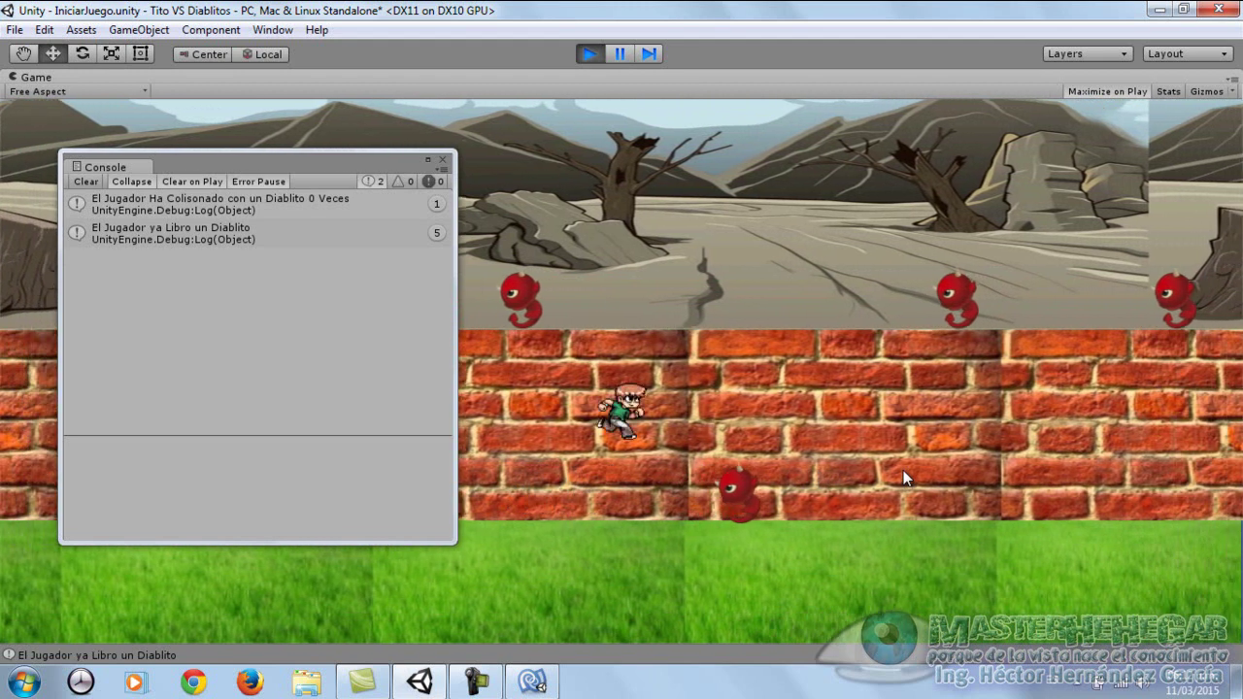
key("Down")
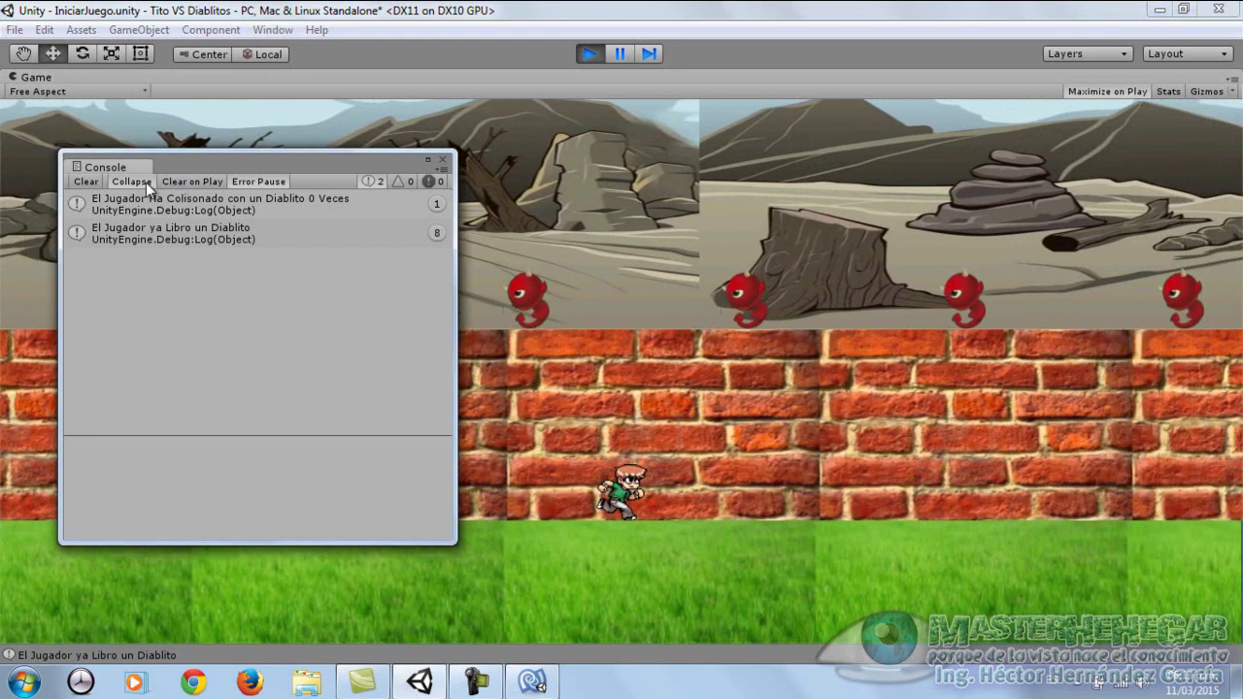
left_click(141, 182)
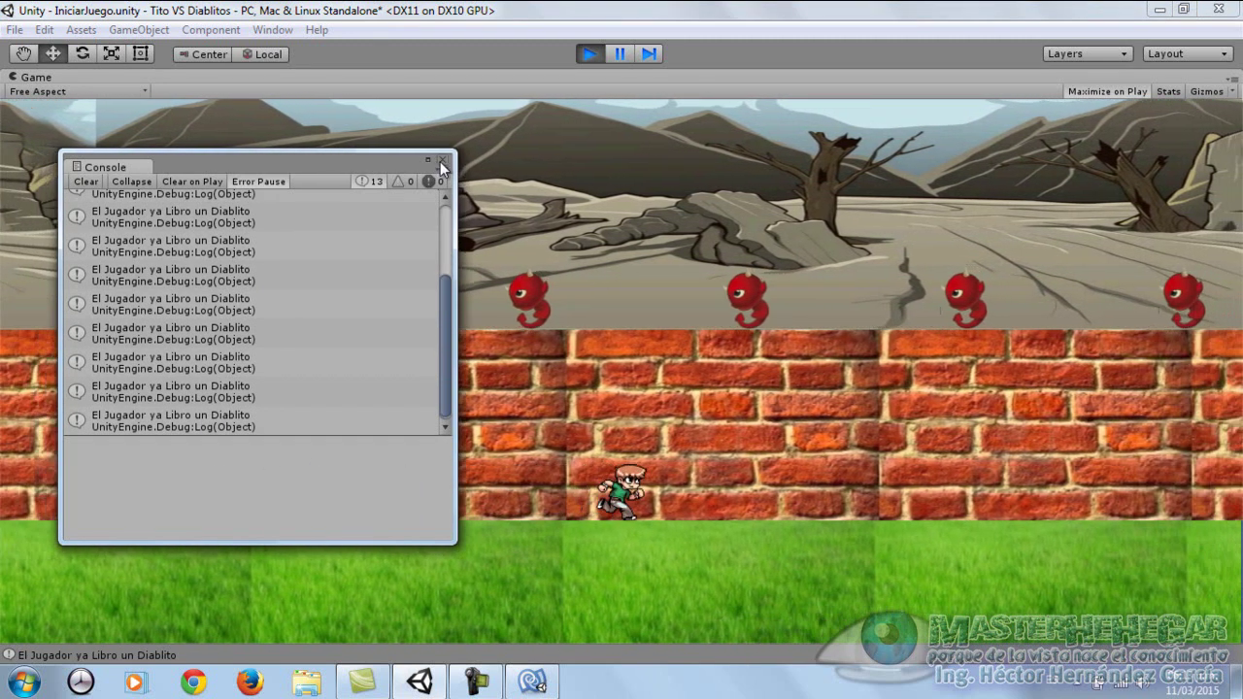
left_click(441, 161)
left_click(595, 53)
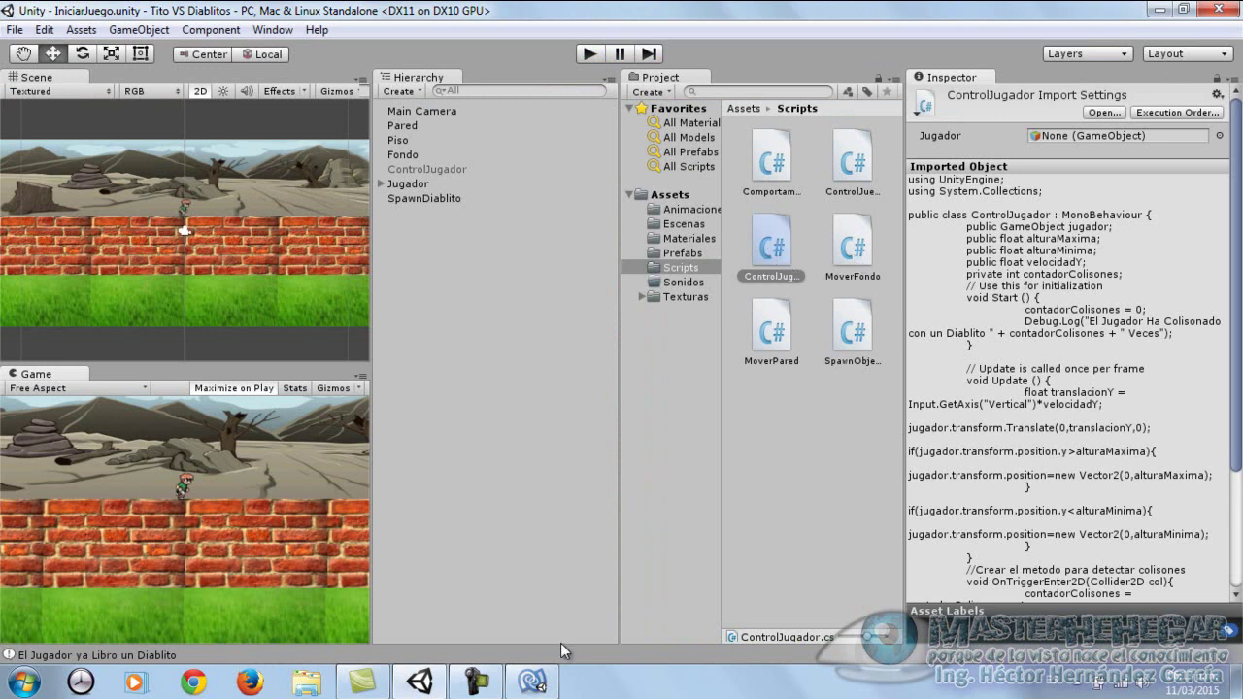
Open ControlJugador in MonoDevelop and declare a public int puntos field after contadorColisones
left_click(772, 240)
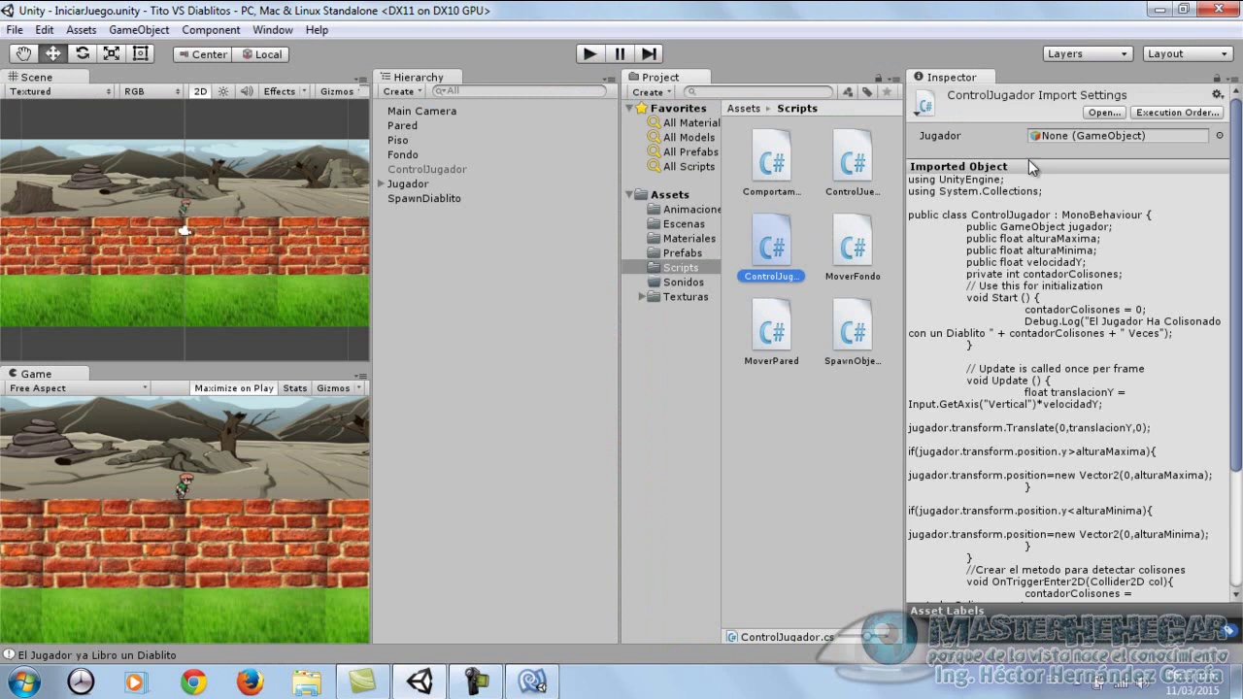
left_click(1097, 112)
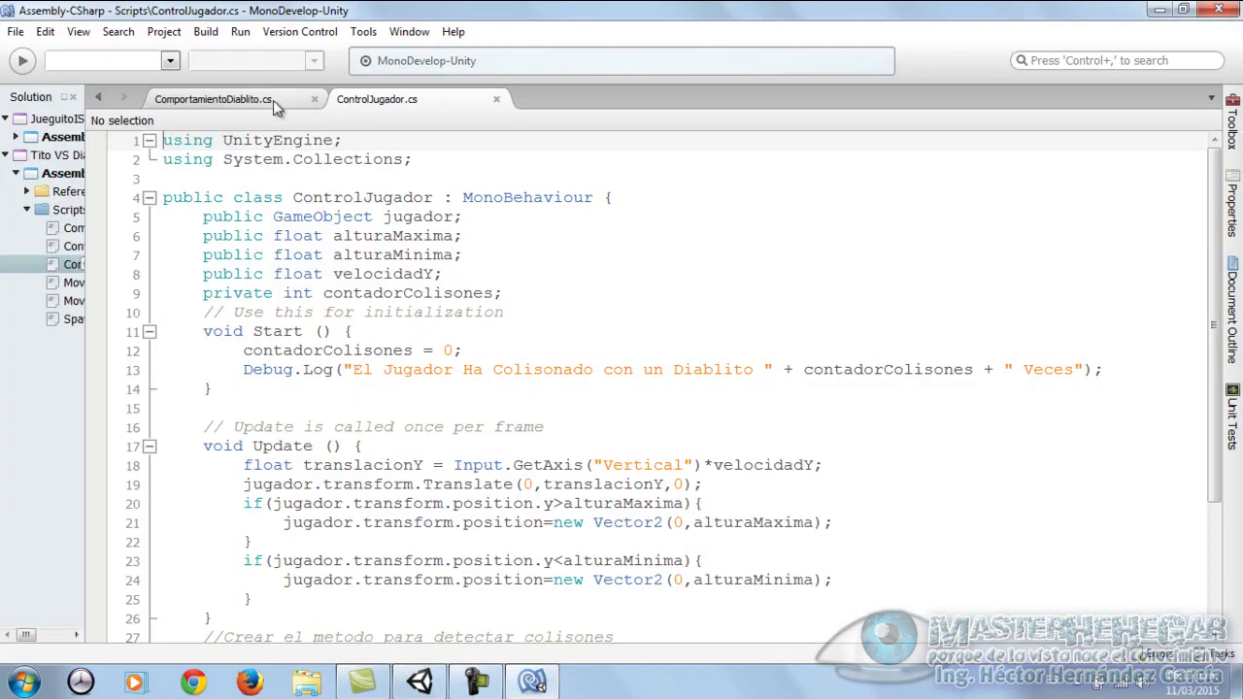
left_click(431, 327)
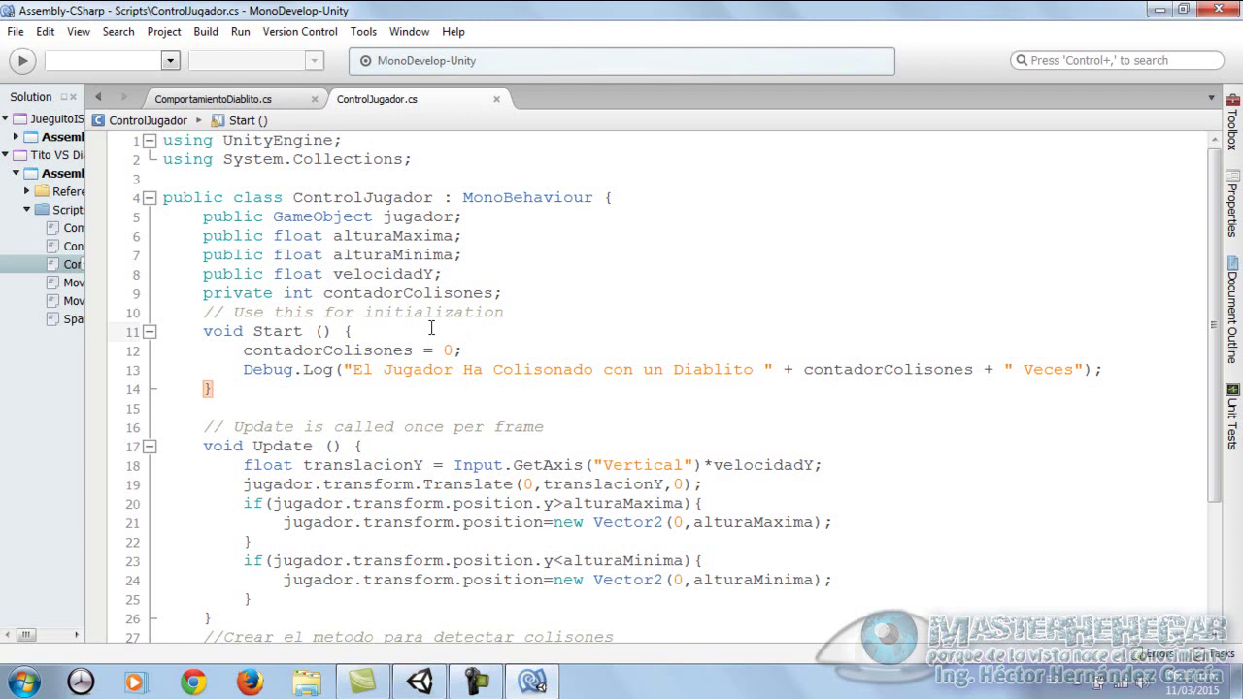
left_click(543, 296)
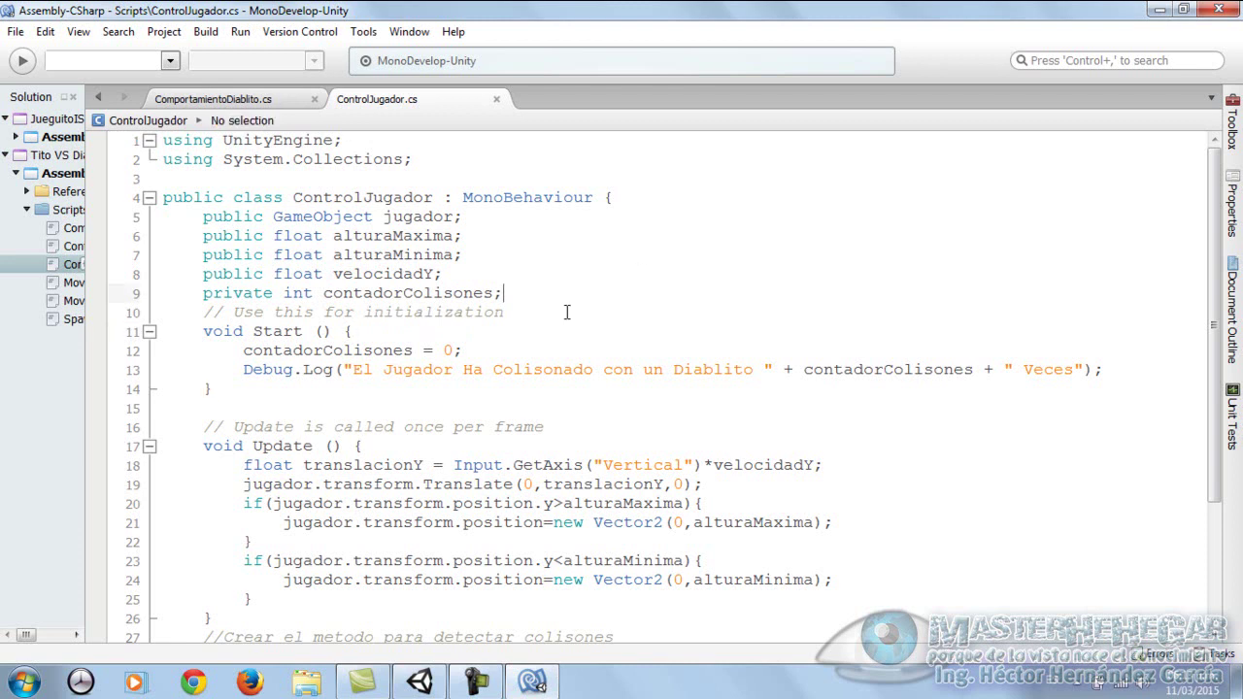
key("Return")
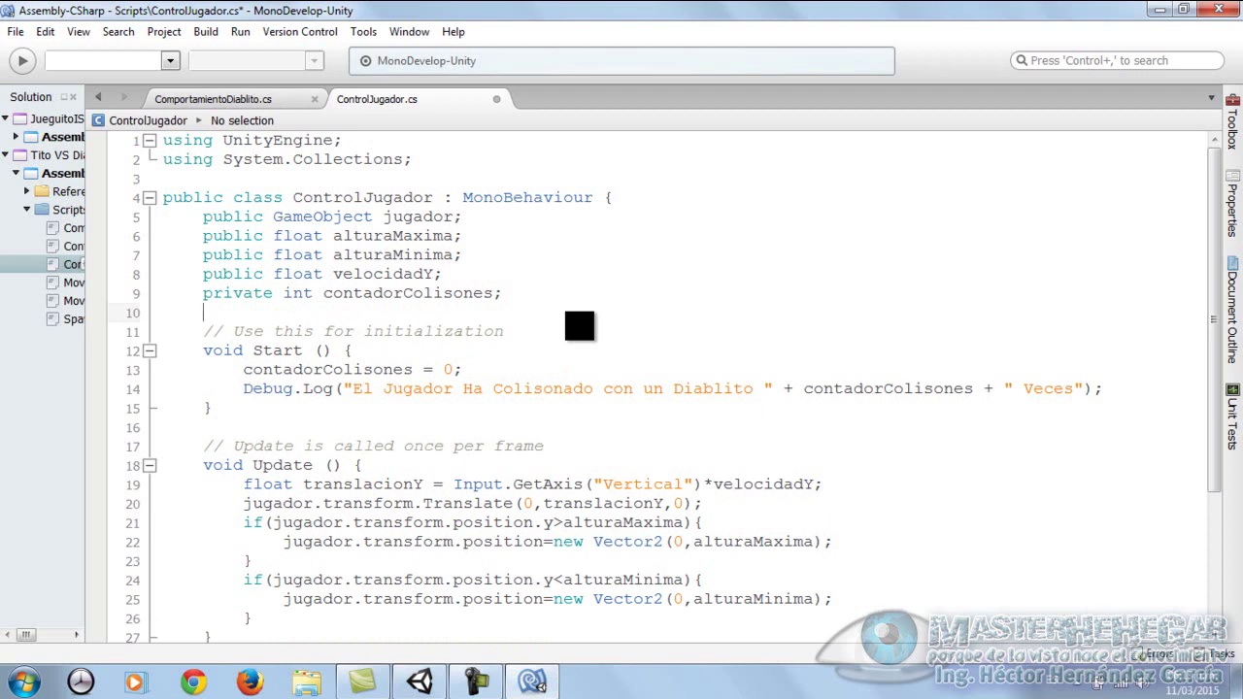
type("public")
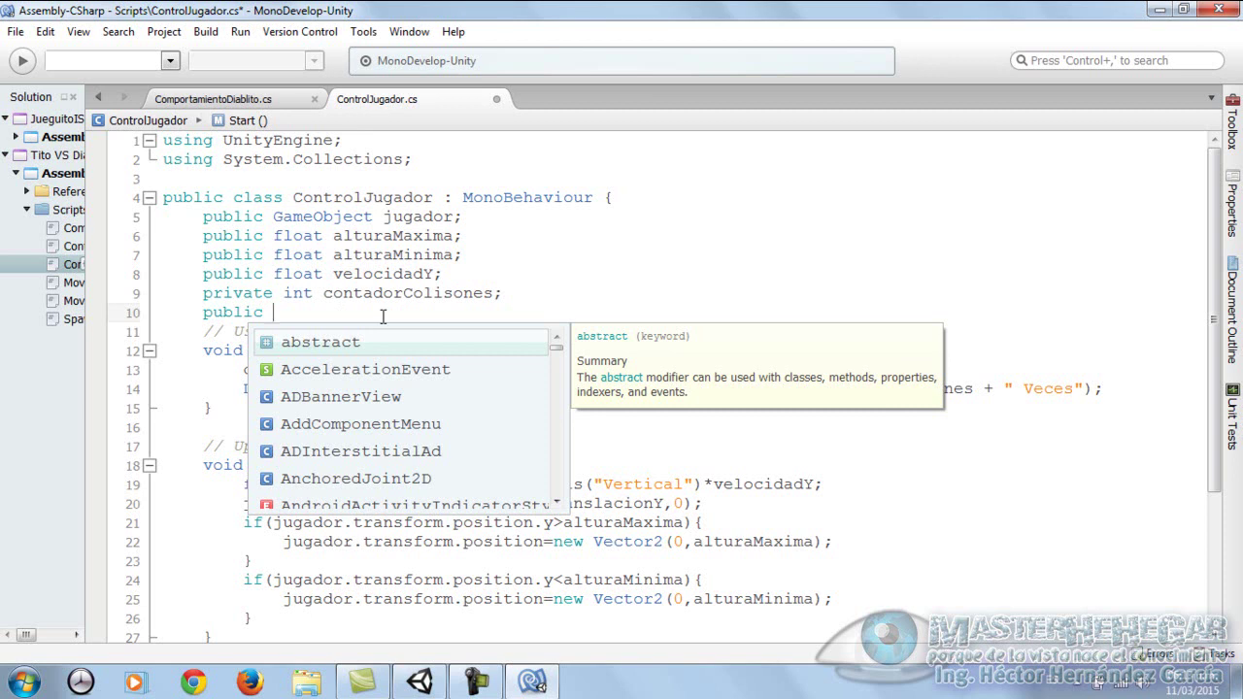
type("int pontos;")
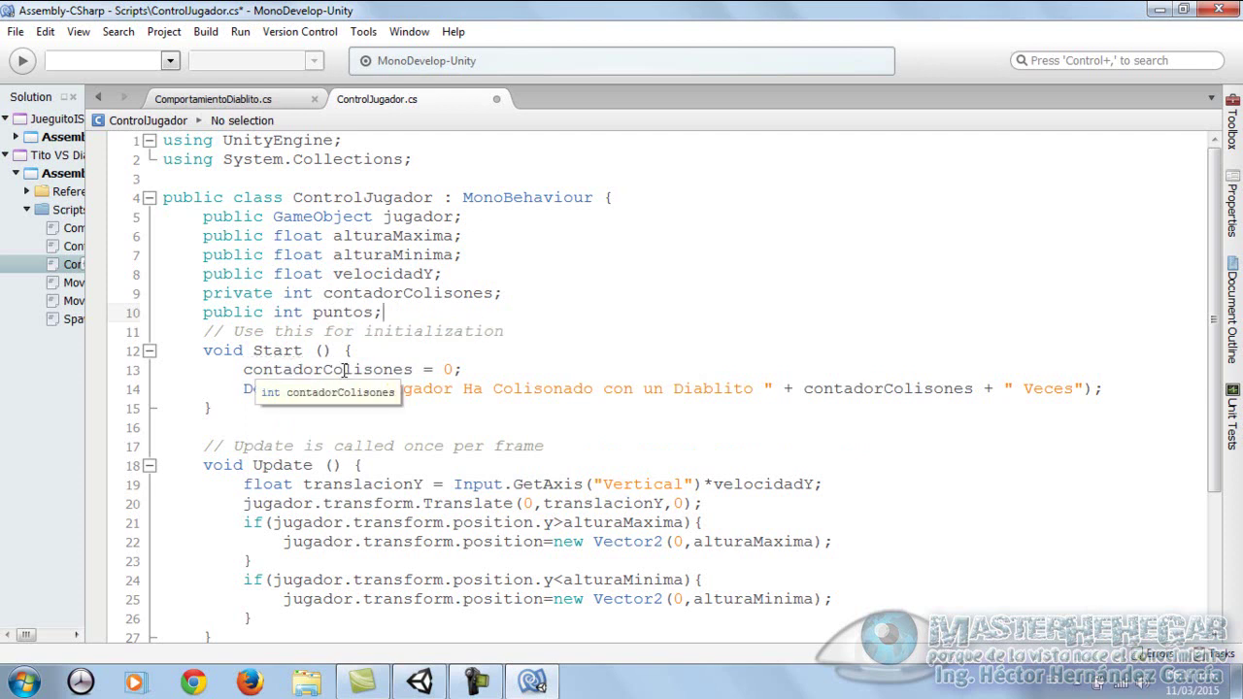
Add 'puntos = 0;' as the first line inside Start()
left_click(370, 356)
key("Return")
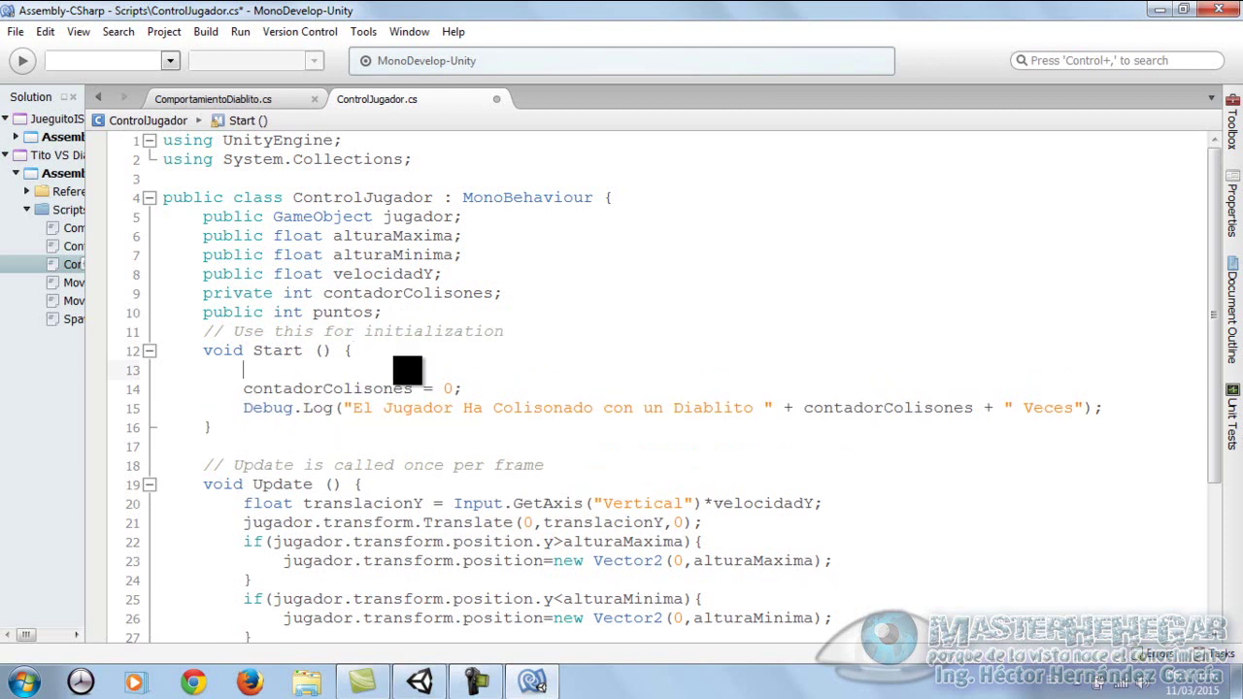
type("puntos =")
type(" 0;")
scroll(350, 447, "down", 2)
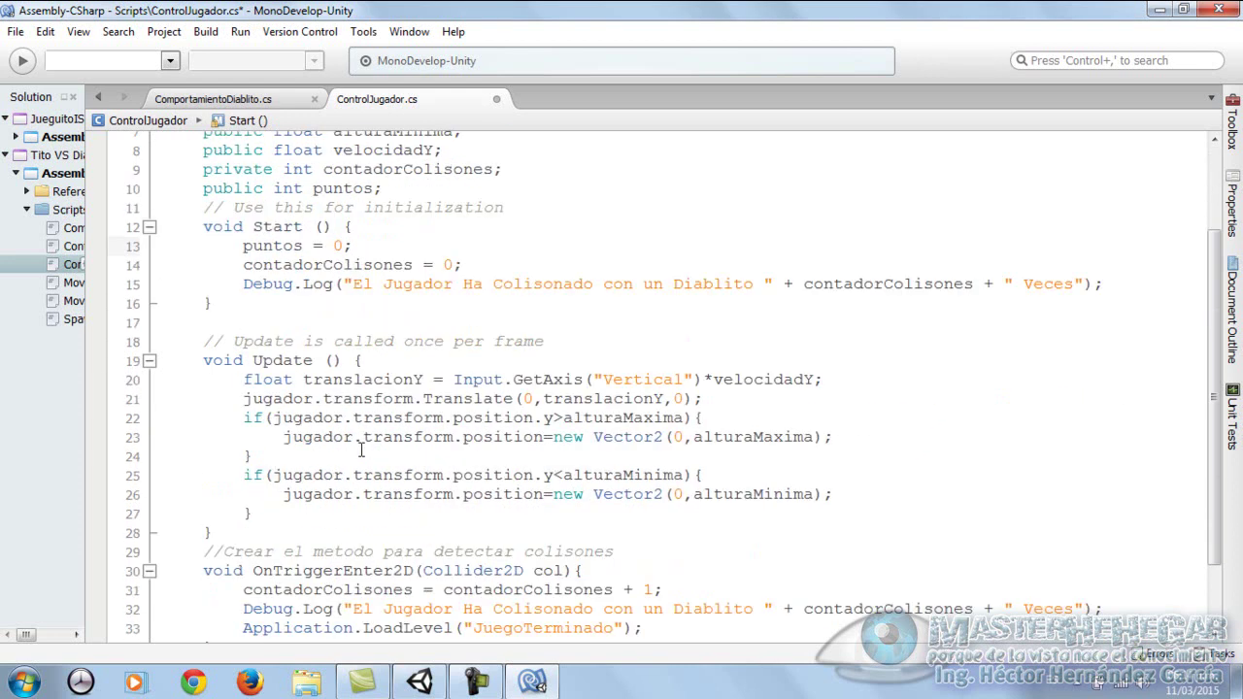
scroll(364, 445, "down", 2)
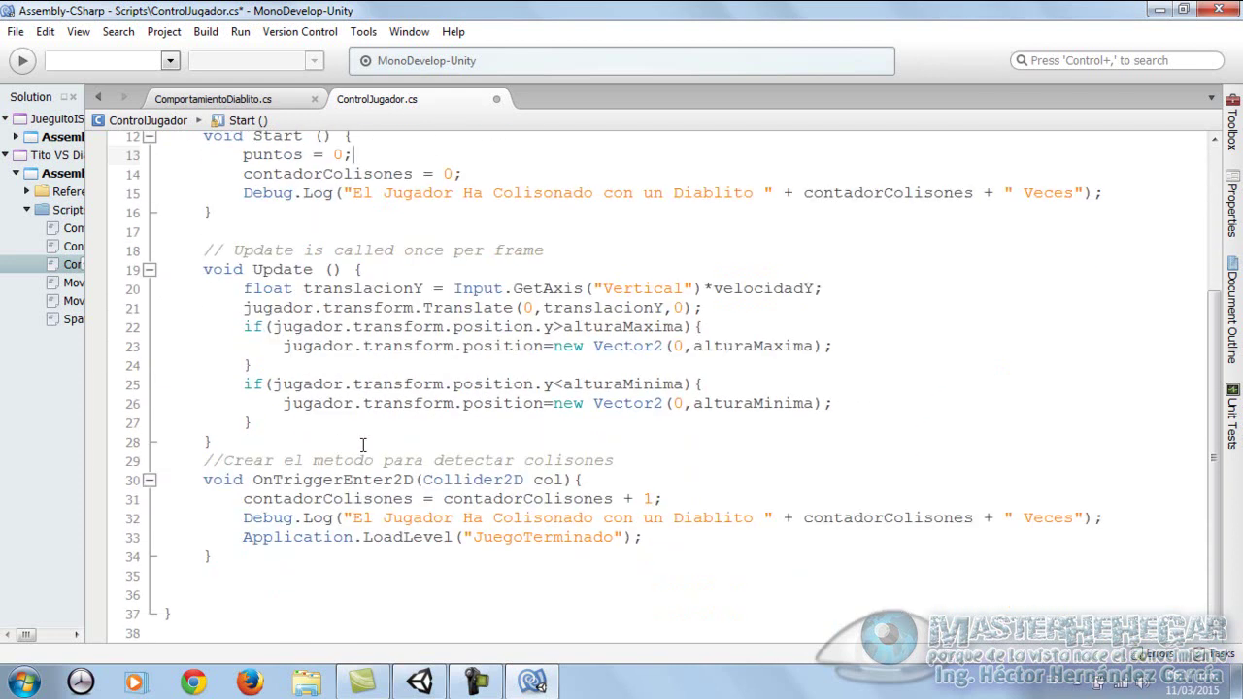
Save the ControlJugador.cs script
left_click(206, 575)
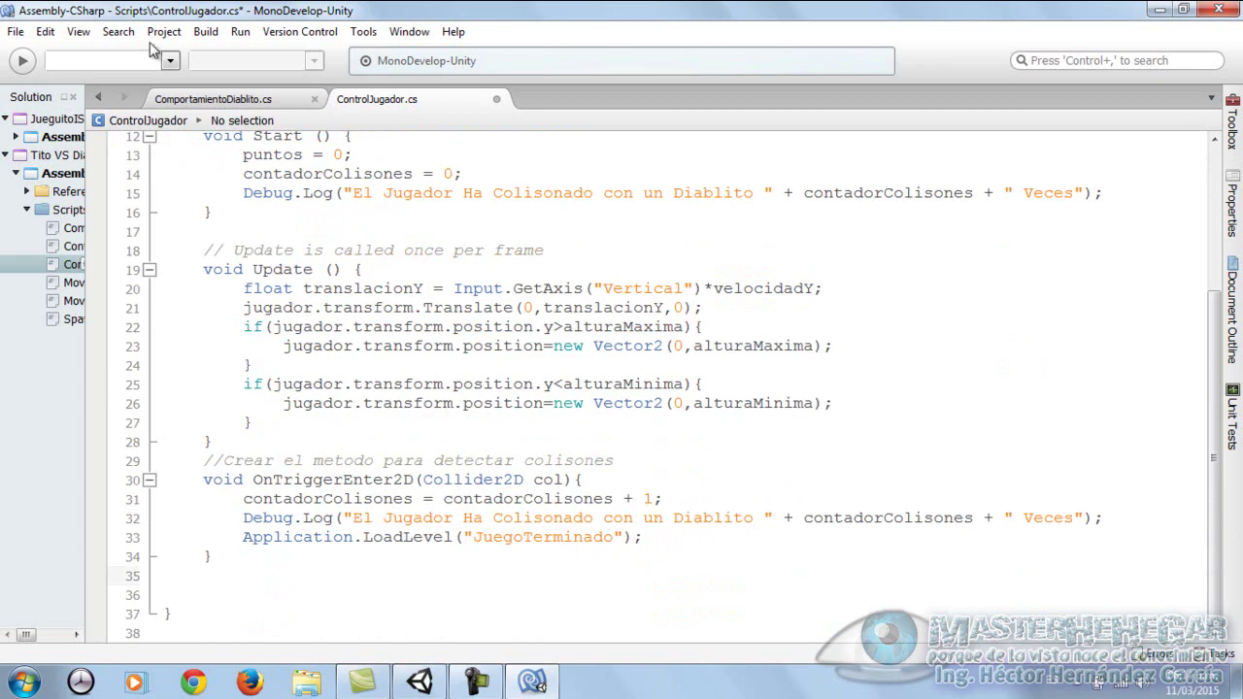
left_click(17, 32)
left_click(45, 106)
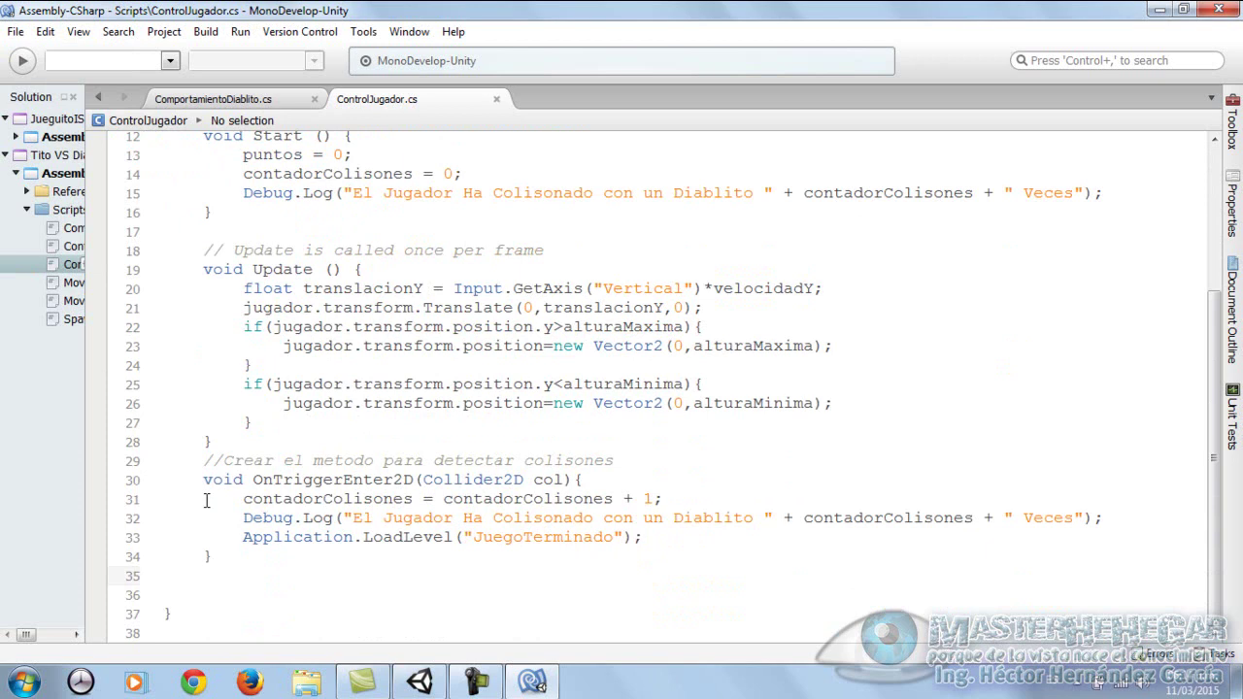
Write a public void agregarPuntos() method whose body is 'puntos = puntos + 1;'
type("public void")
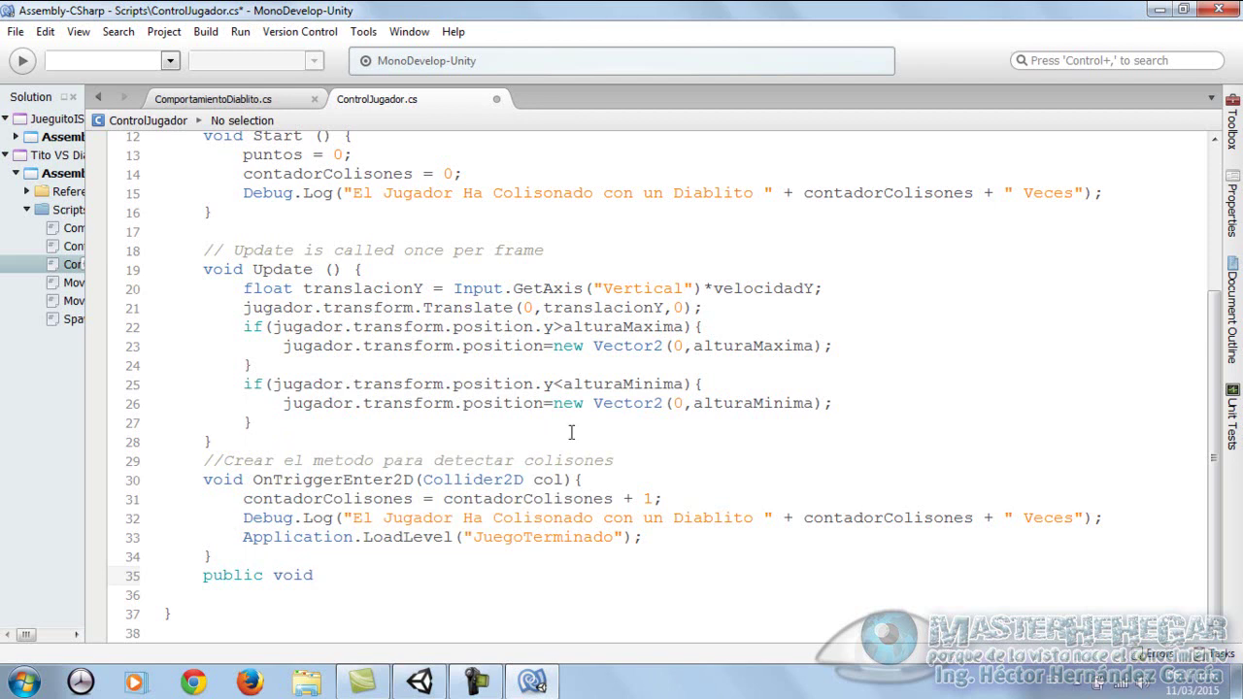
left_click(245, 103)
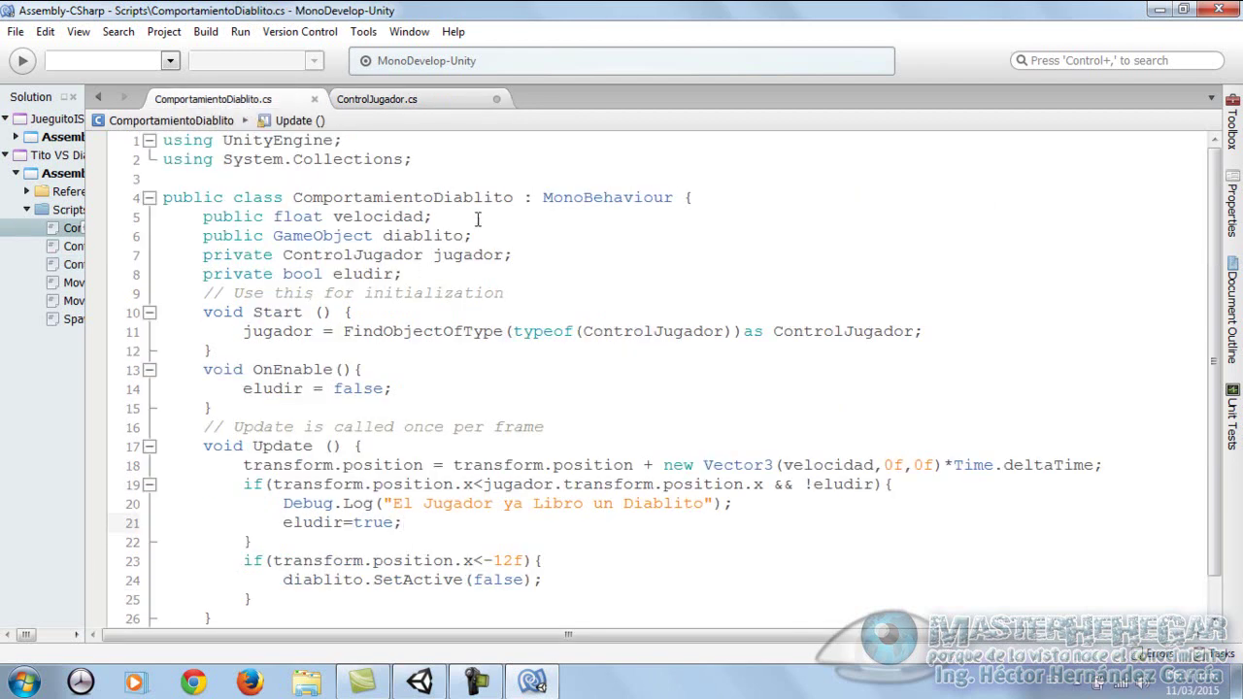
left_click(398, 107)
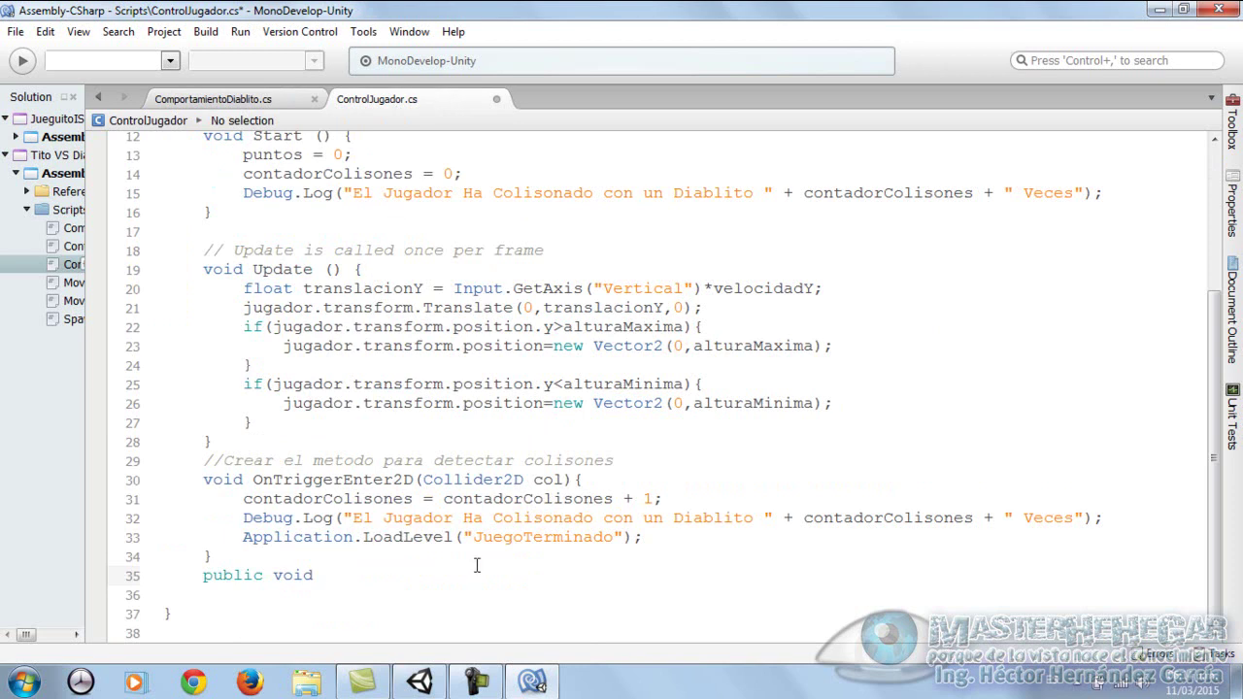
type("agregarP")
type("untos")
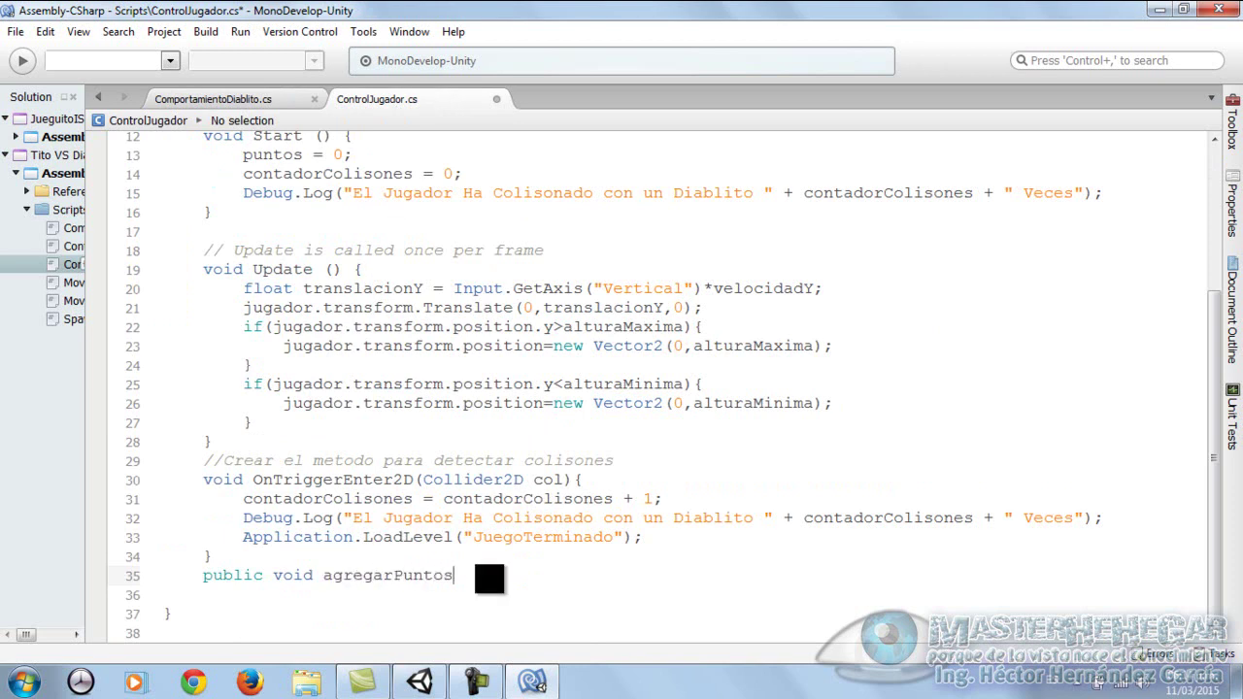
type("()")
key("Return")
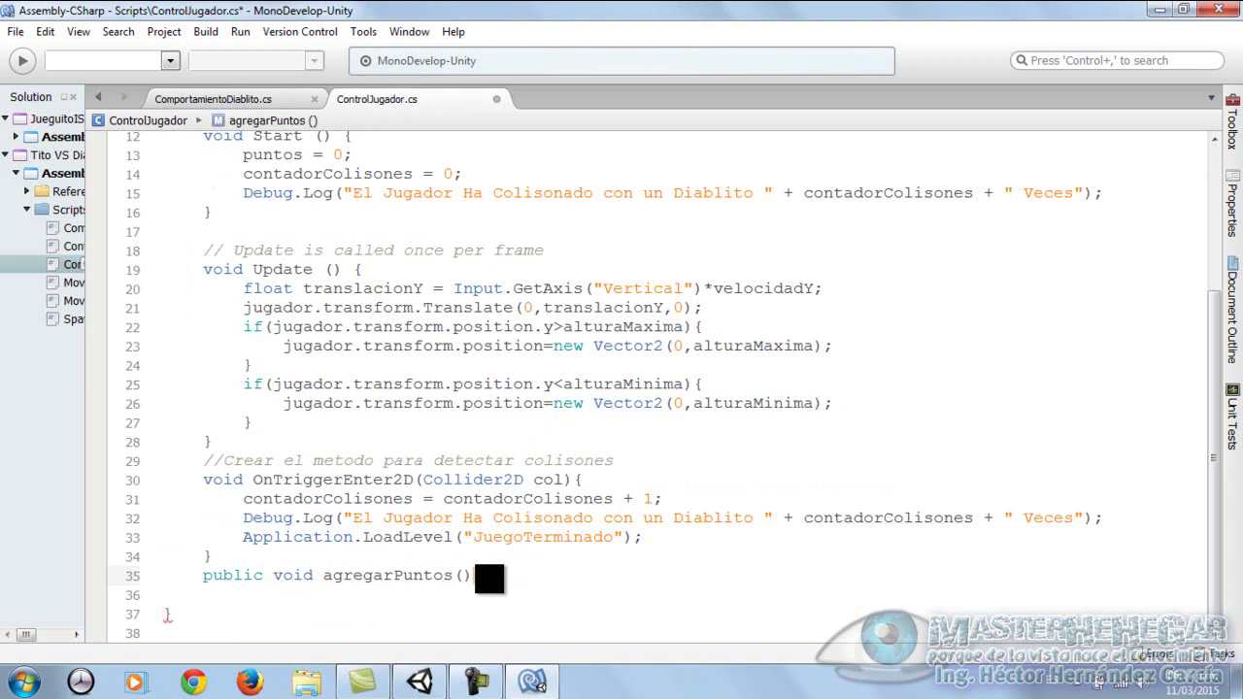
type("puntos =")
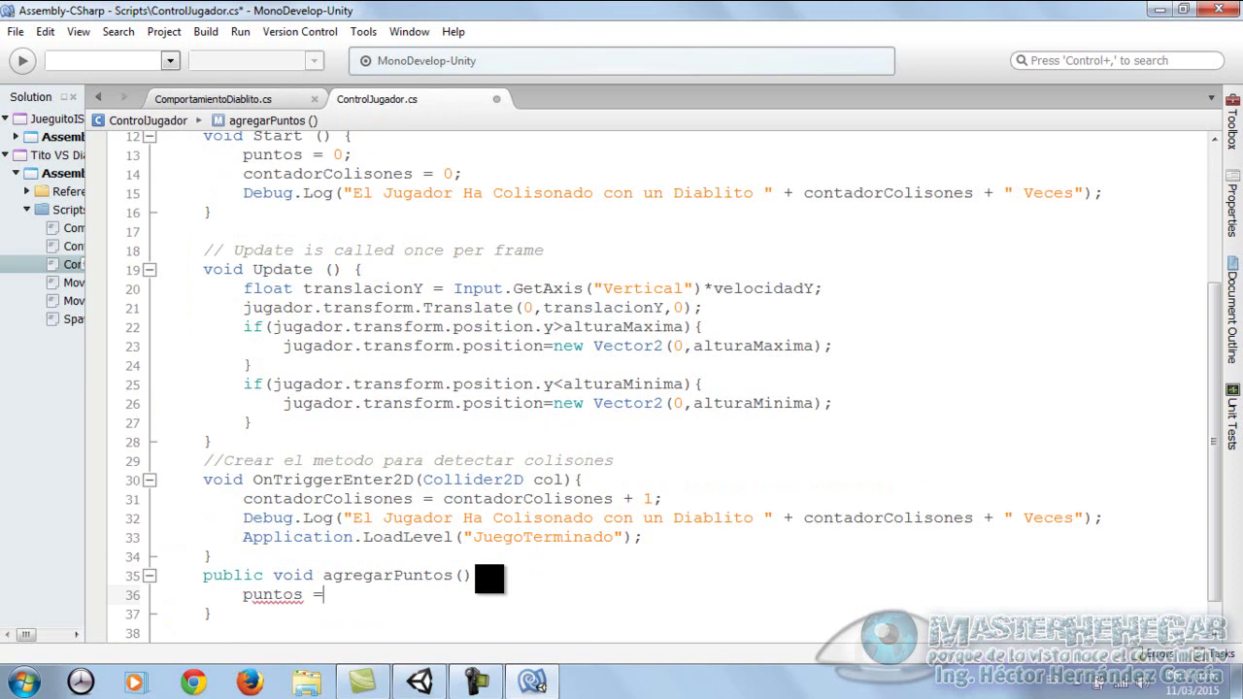
type(" puntos +")
type(" 1;")
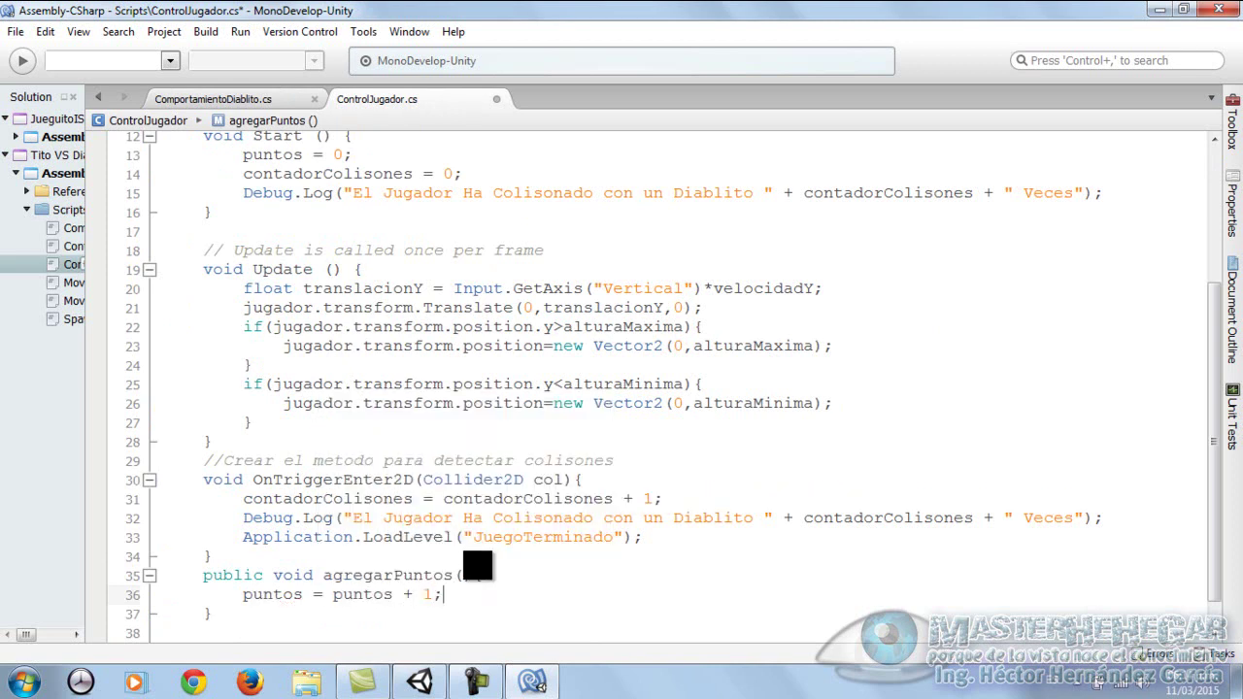
left_click(18, 31)
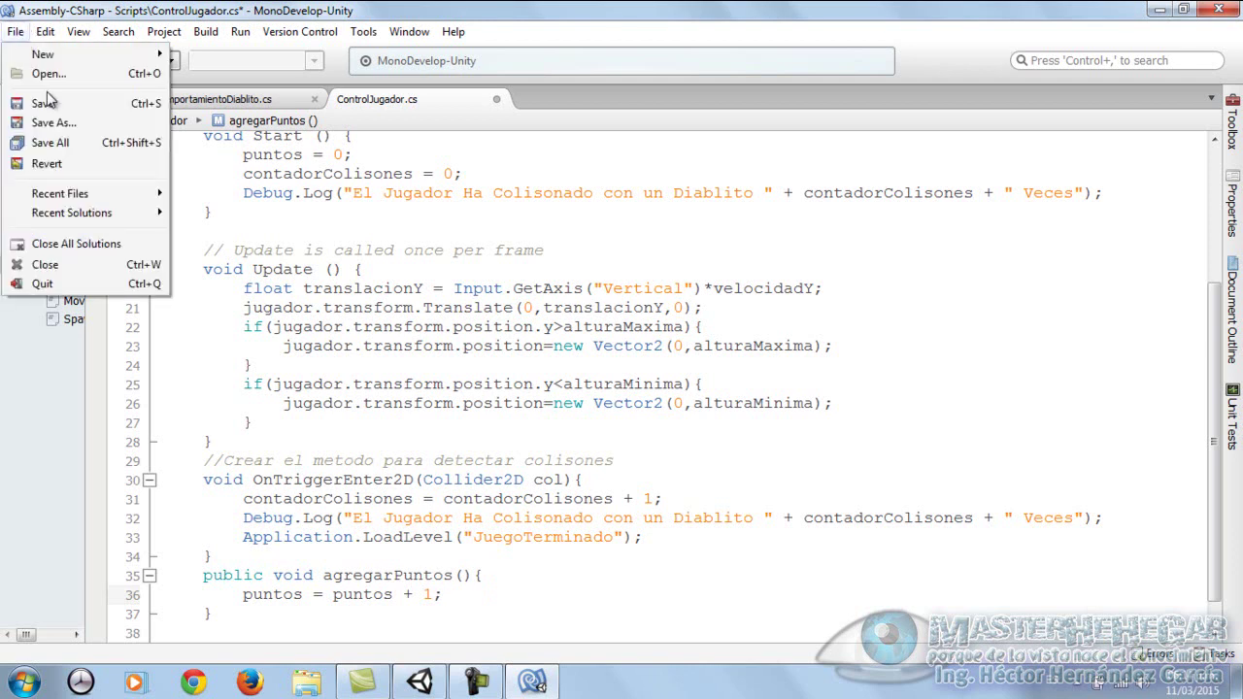
Save ControlJugador.cs, then place the cursor after the if block's brace in ComportamientoDiablito.cs
left_click(49, 101)
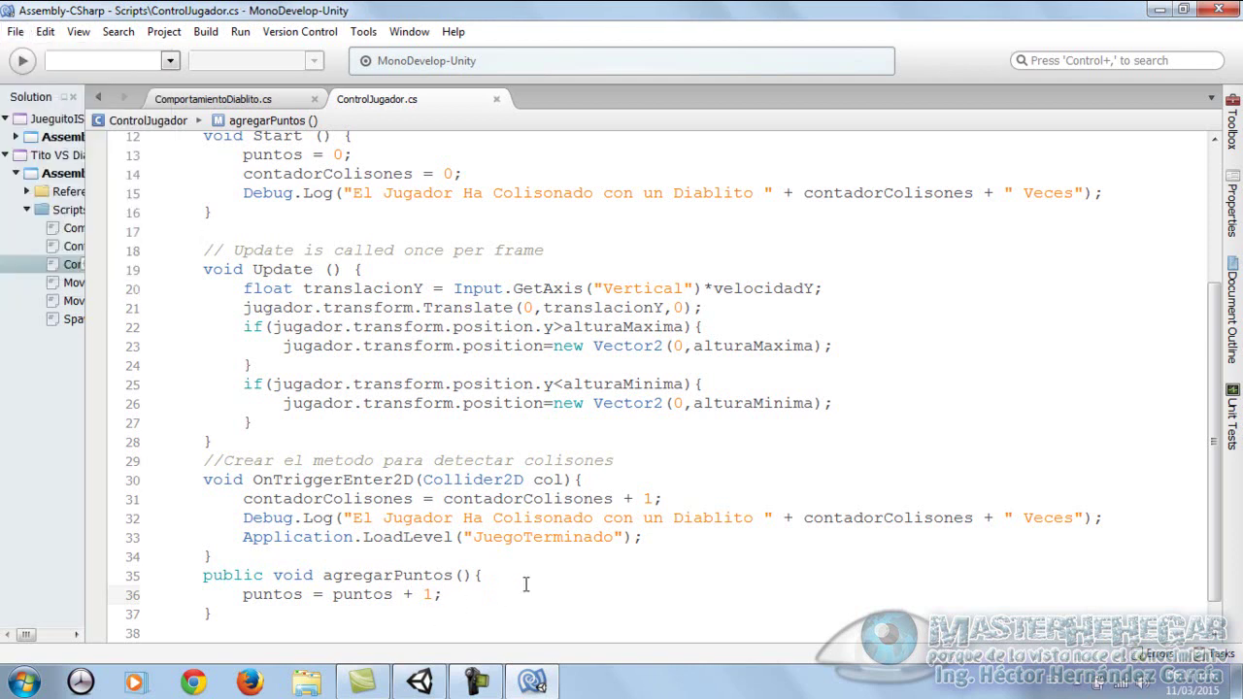
left_click(231, 101)
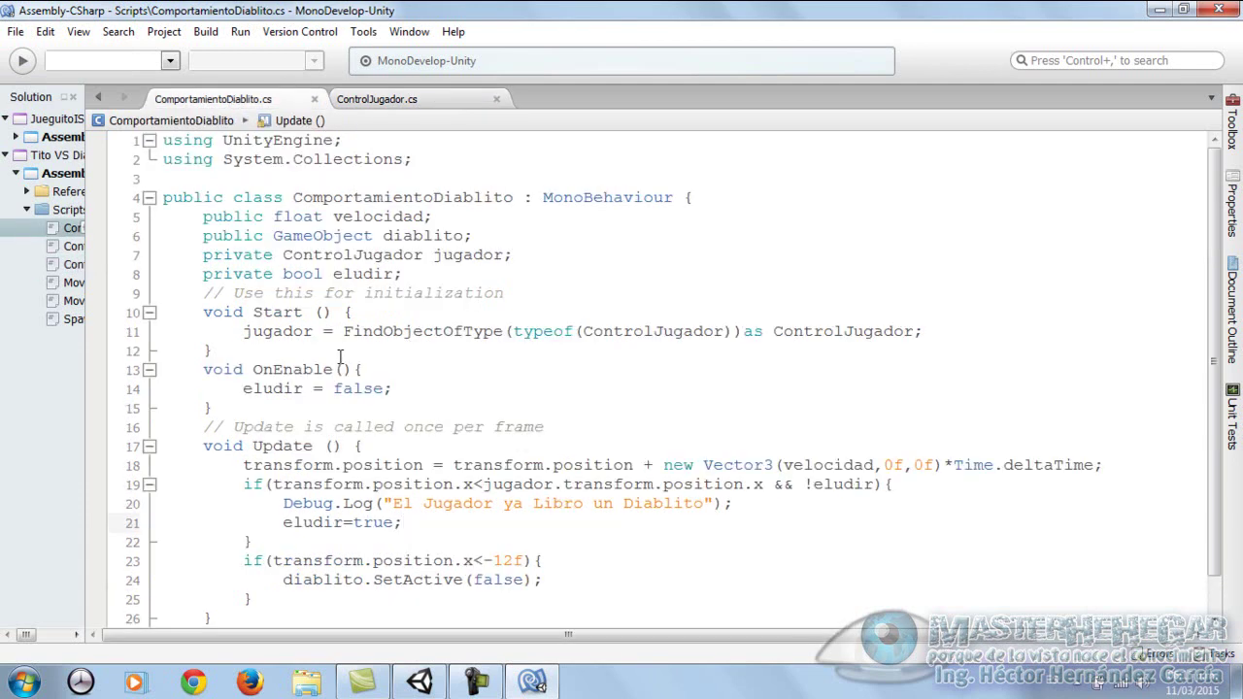
scroll(339, 350, "down", 1)
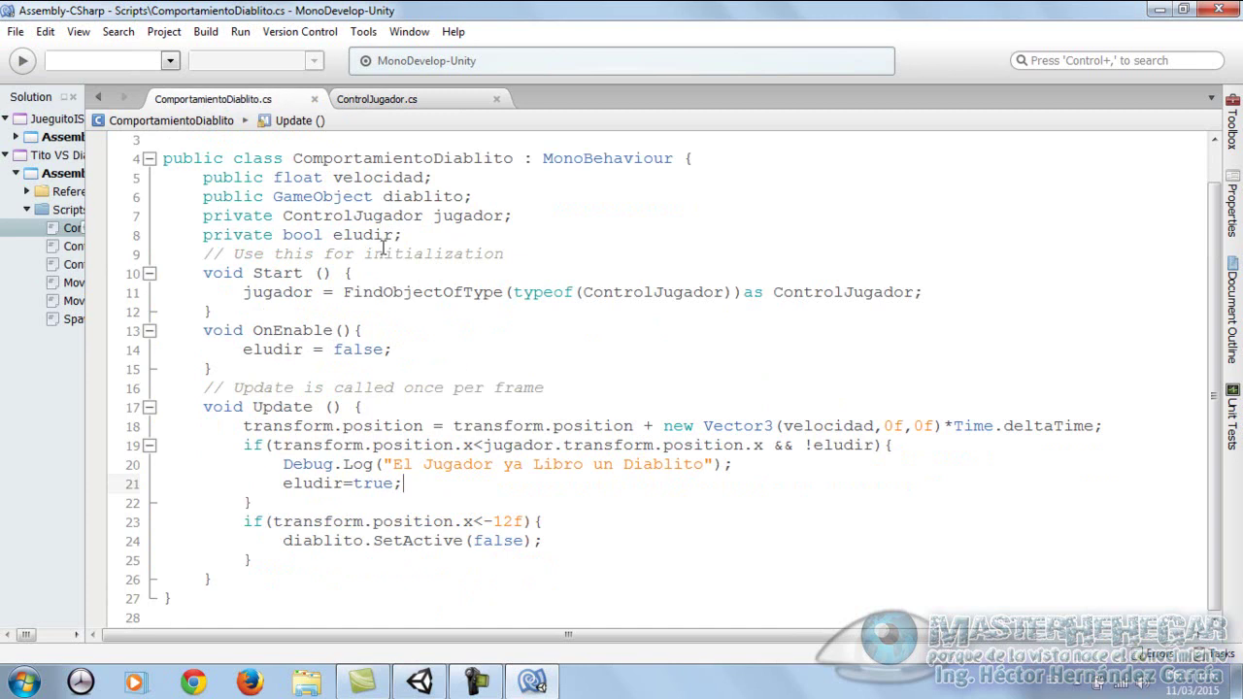
left_click(404, 105)
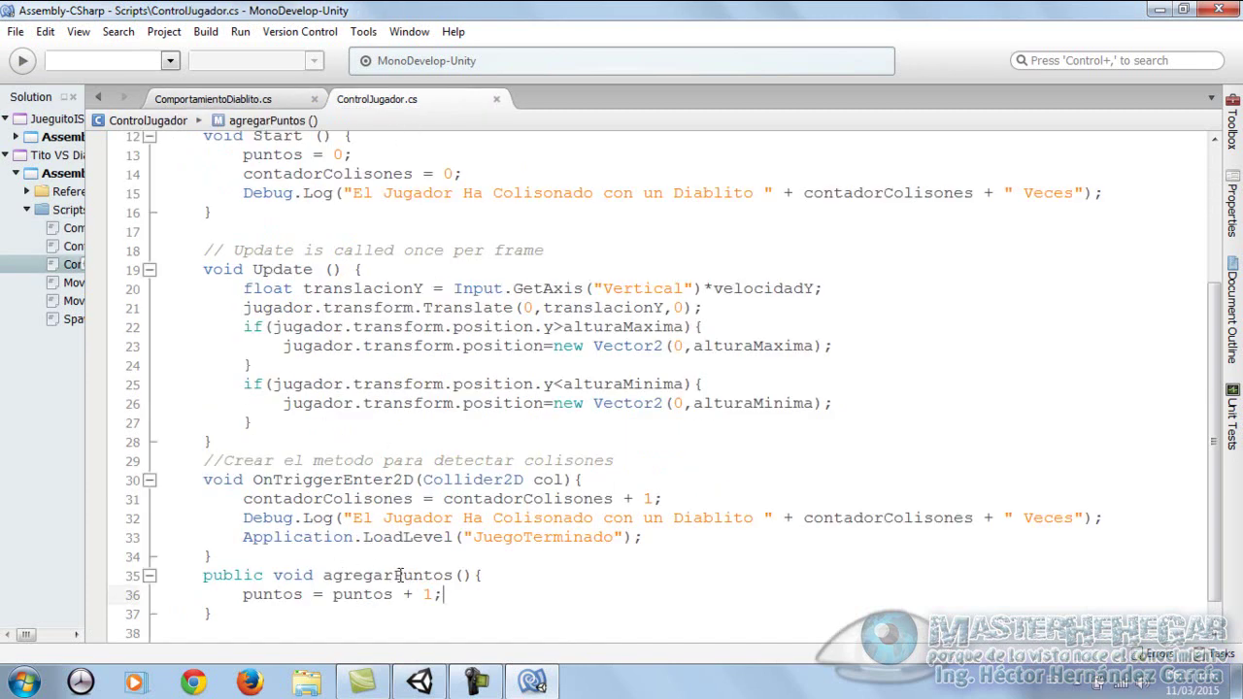
left_click(241, 105)
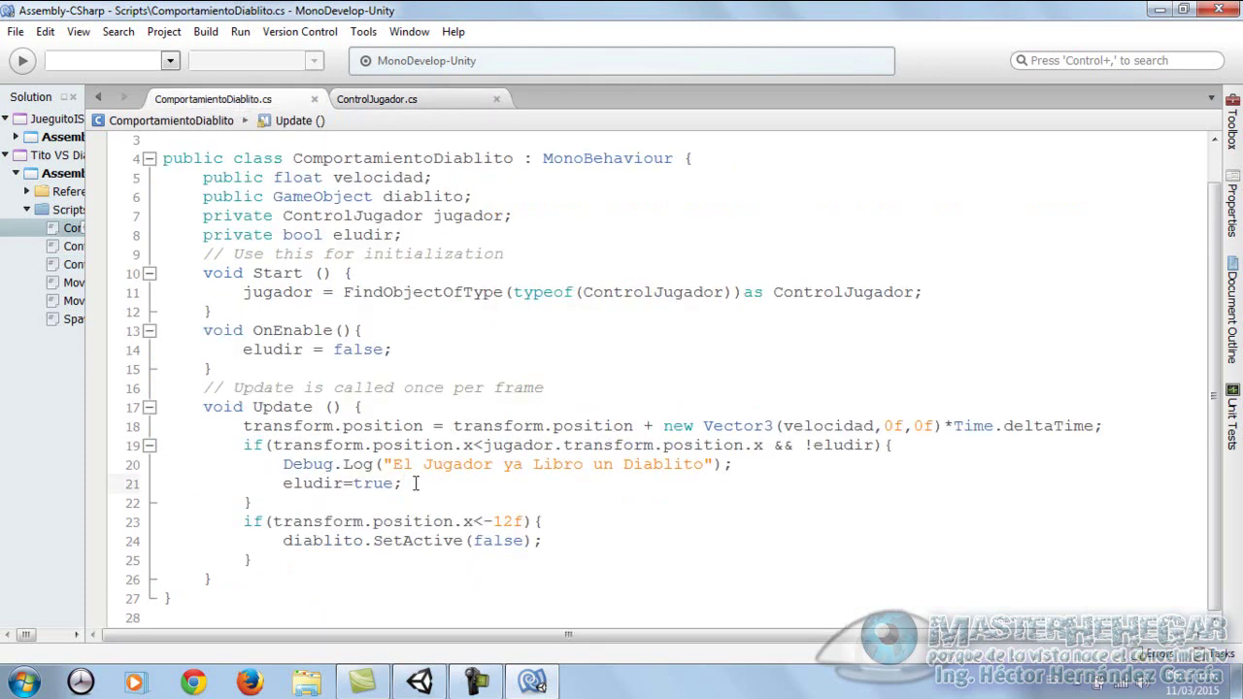
left_click(927, 444)
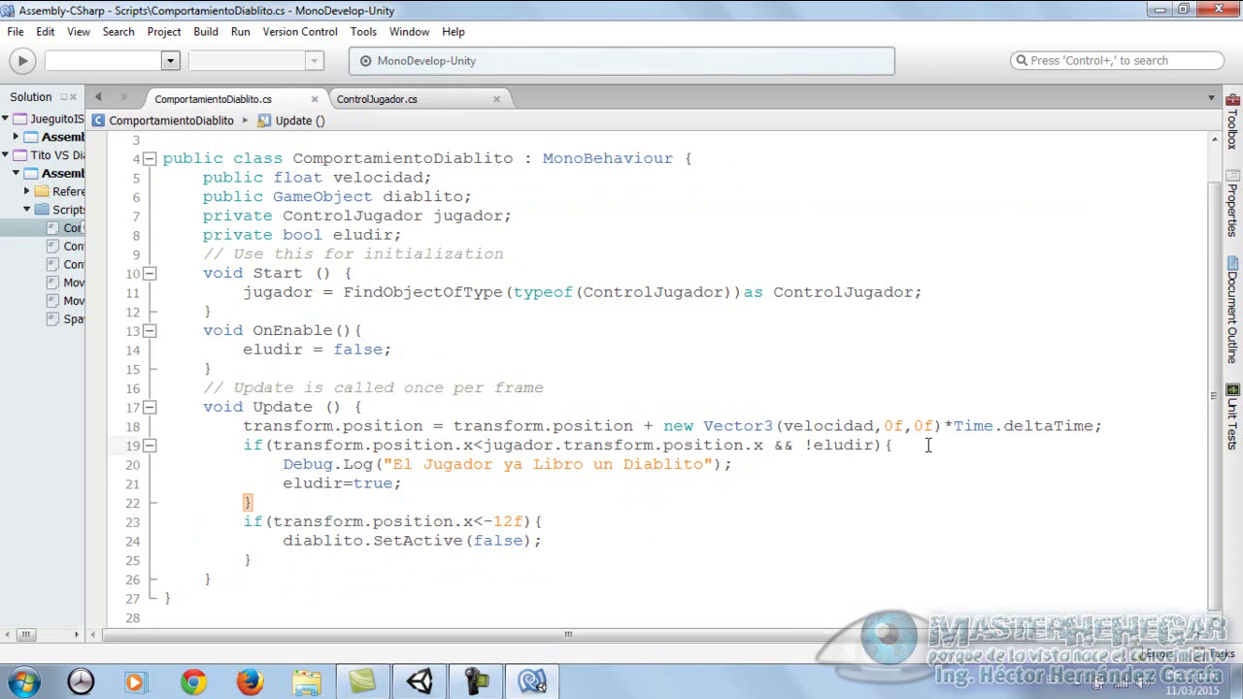
Insert 'jugador.agregarPuntos();' on a new first line of the if block, using autocomplete
key("Return")
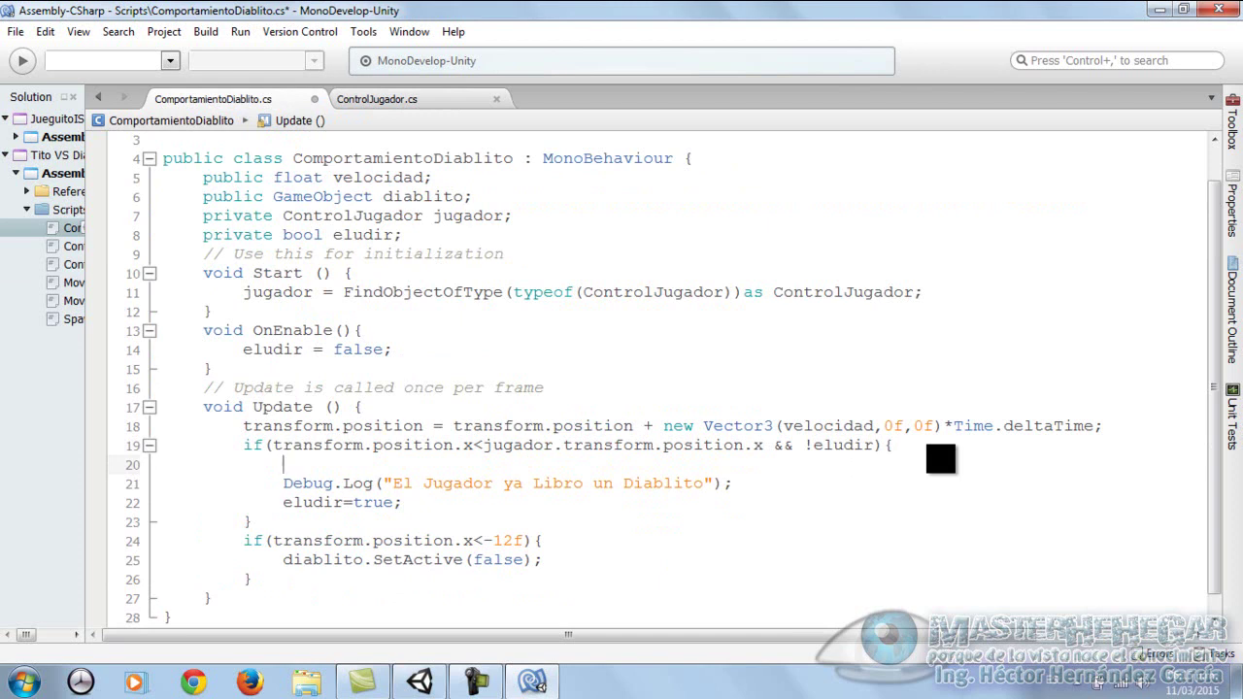
type("juga")
key("Return")
type("jugador.")
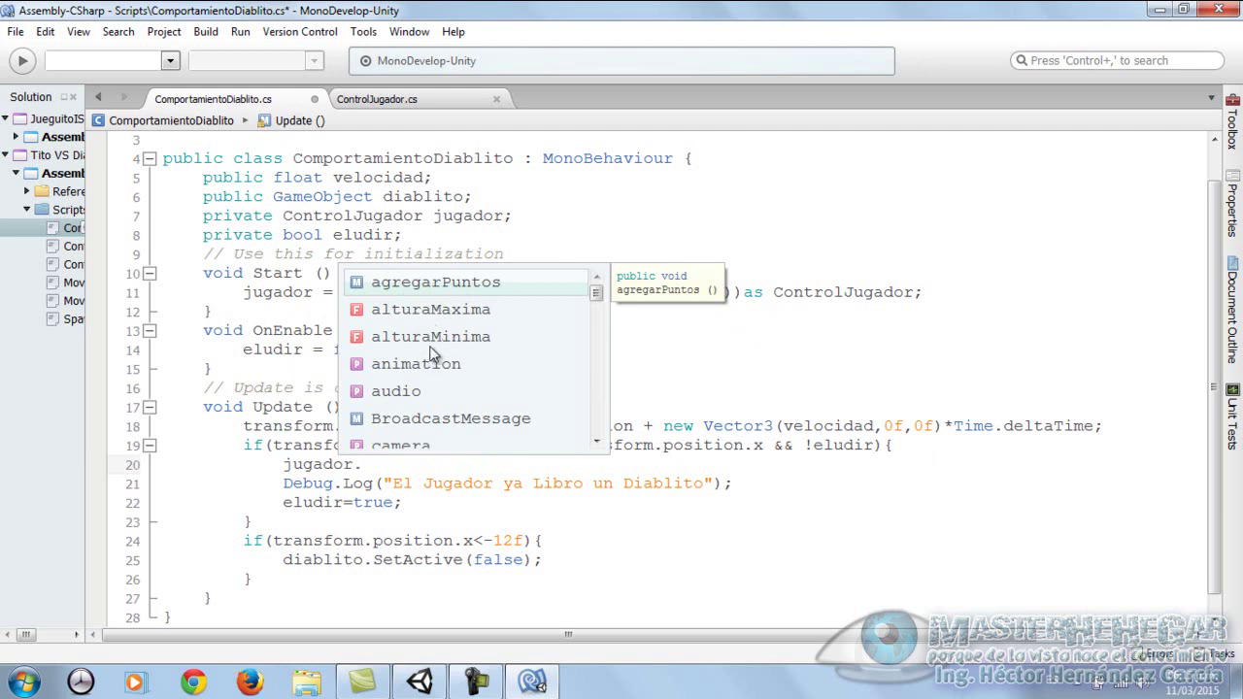
left_click(375, 100)
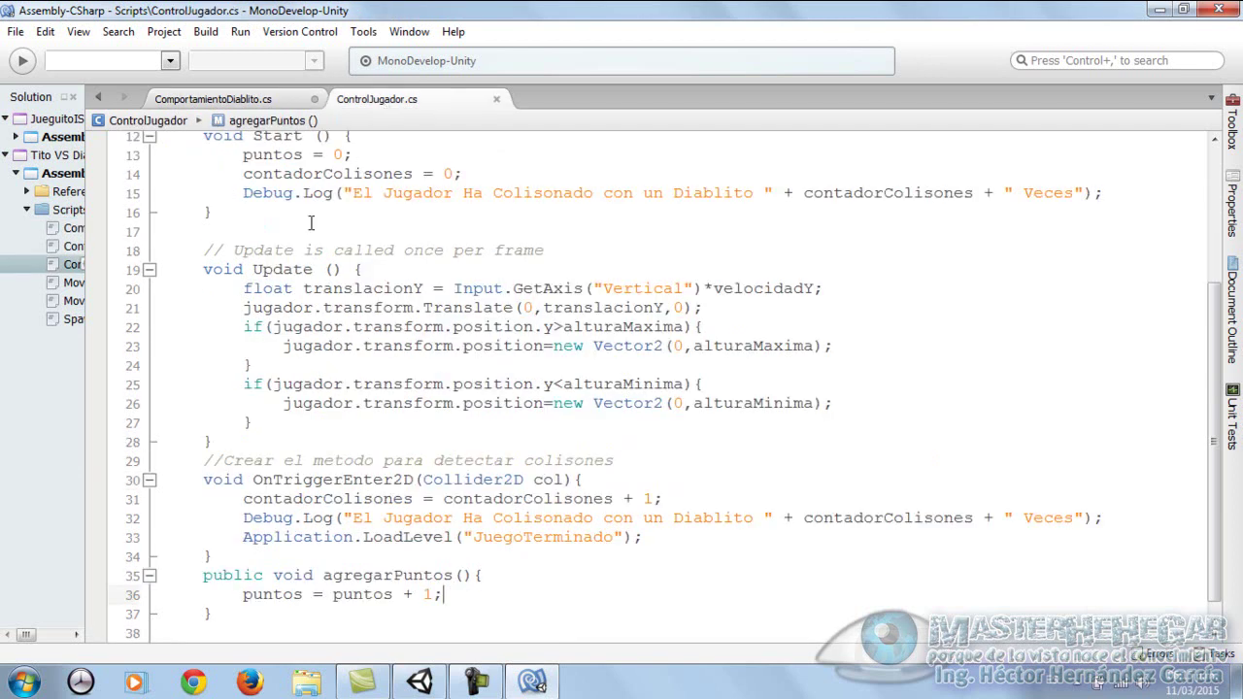
scroll(288, 135, "up", 3)
left_click(257, 100)
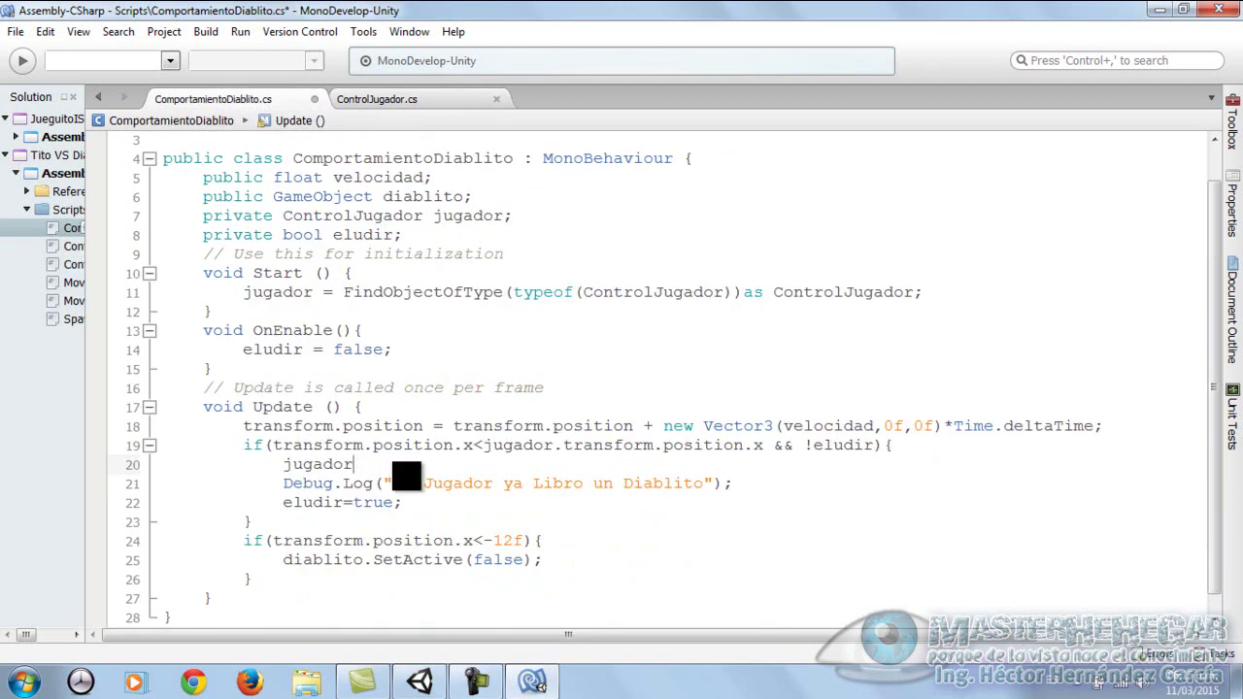
key("ctrl+space")
key("Return")
type("();")
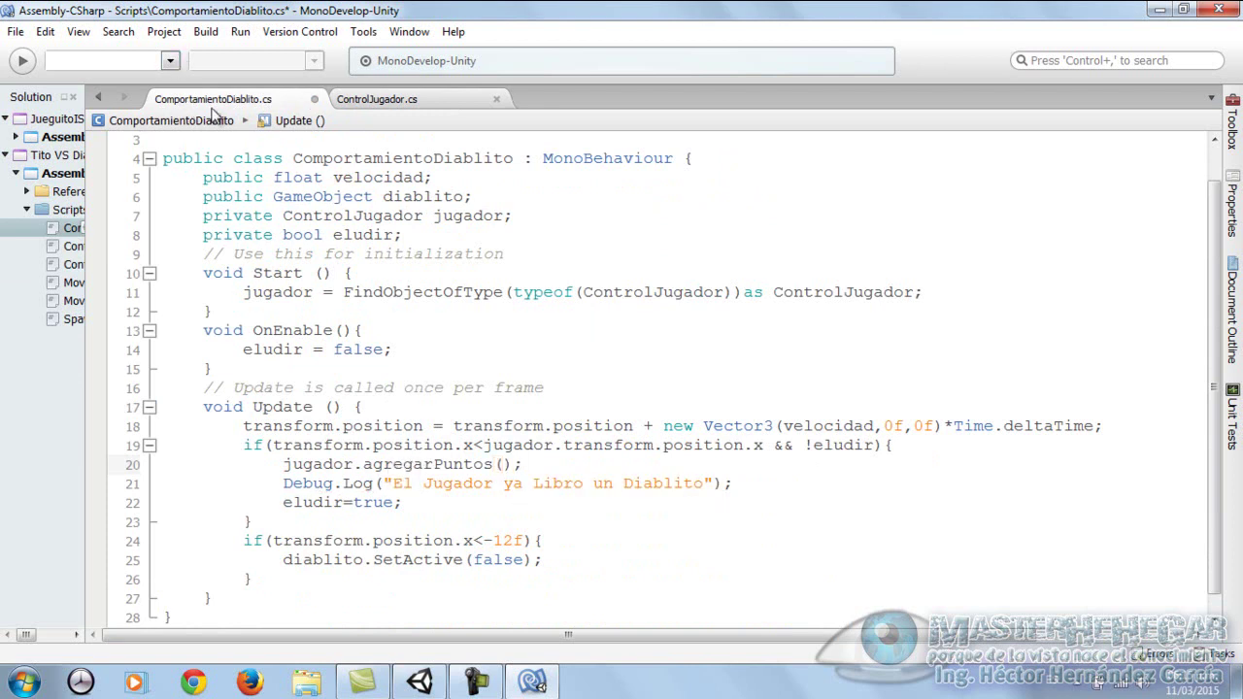
Add a new empty line after 'eludir=true;'
left_click(367, 105)
scroll(320, 566, "down", 3)
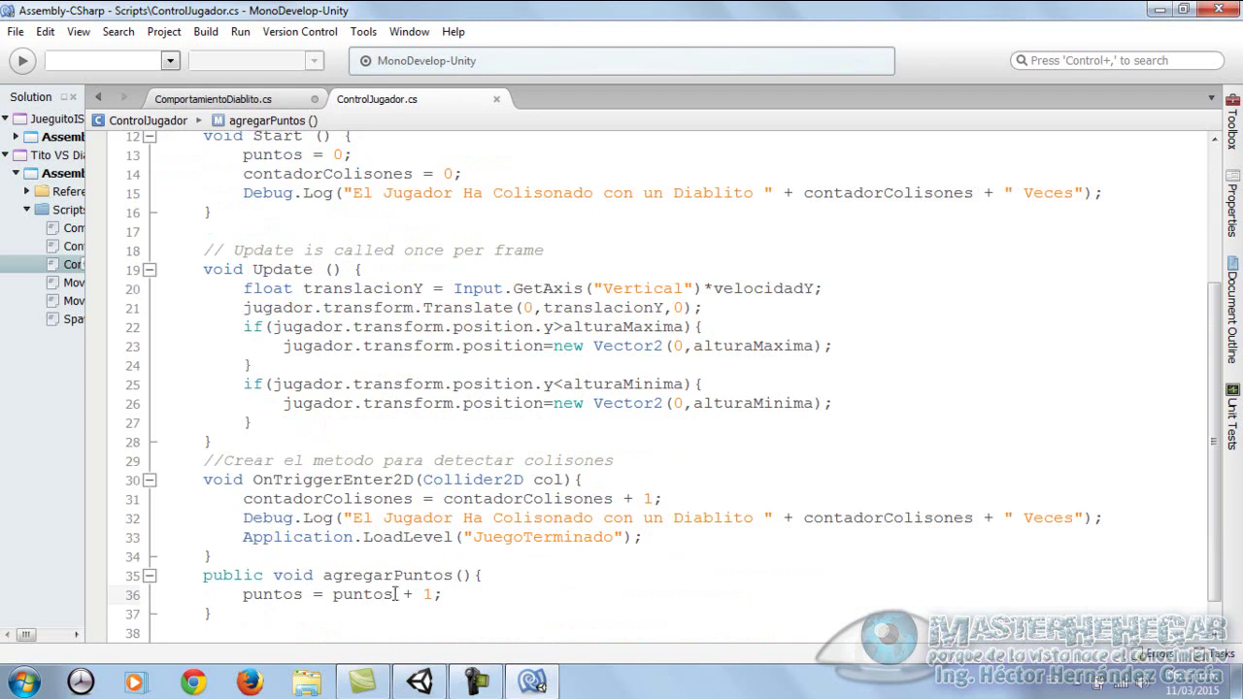
left_click(265, 101)
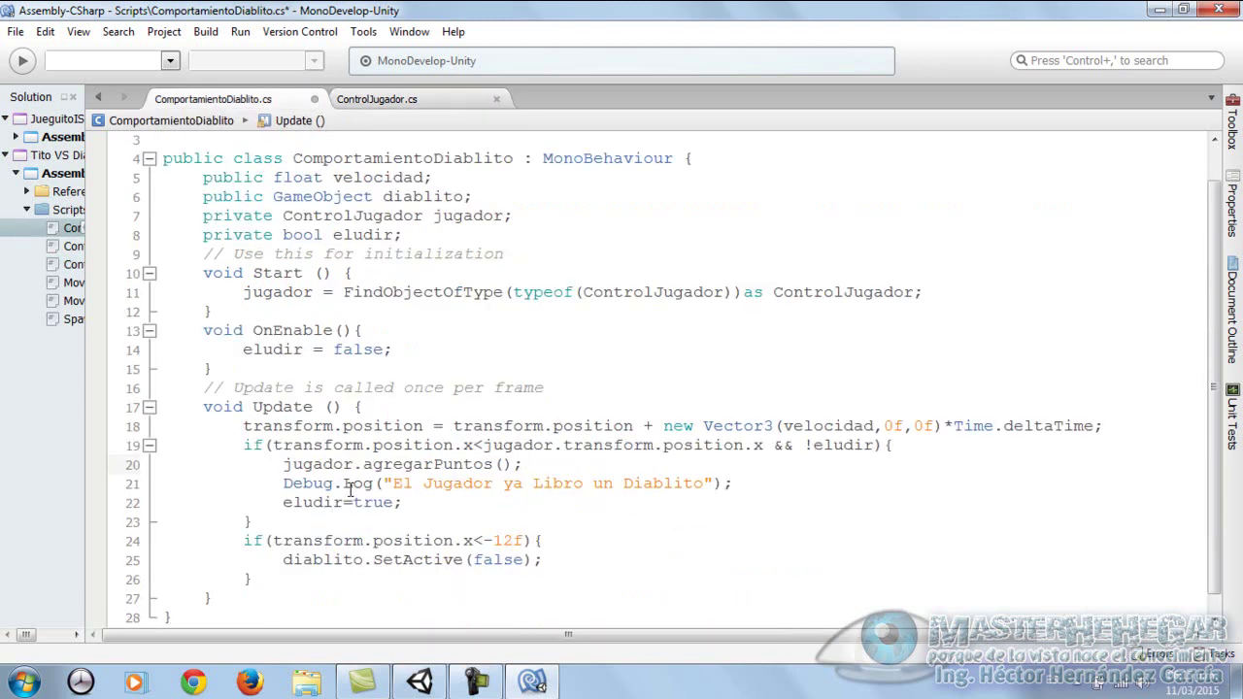
left_click(416, 502)
key("Return")
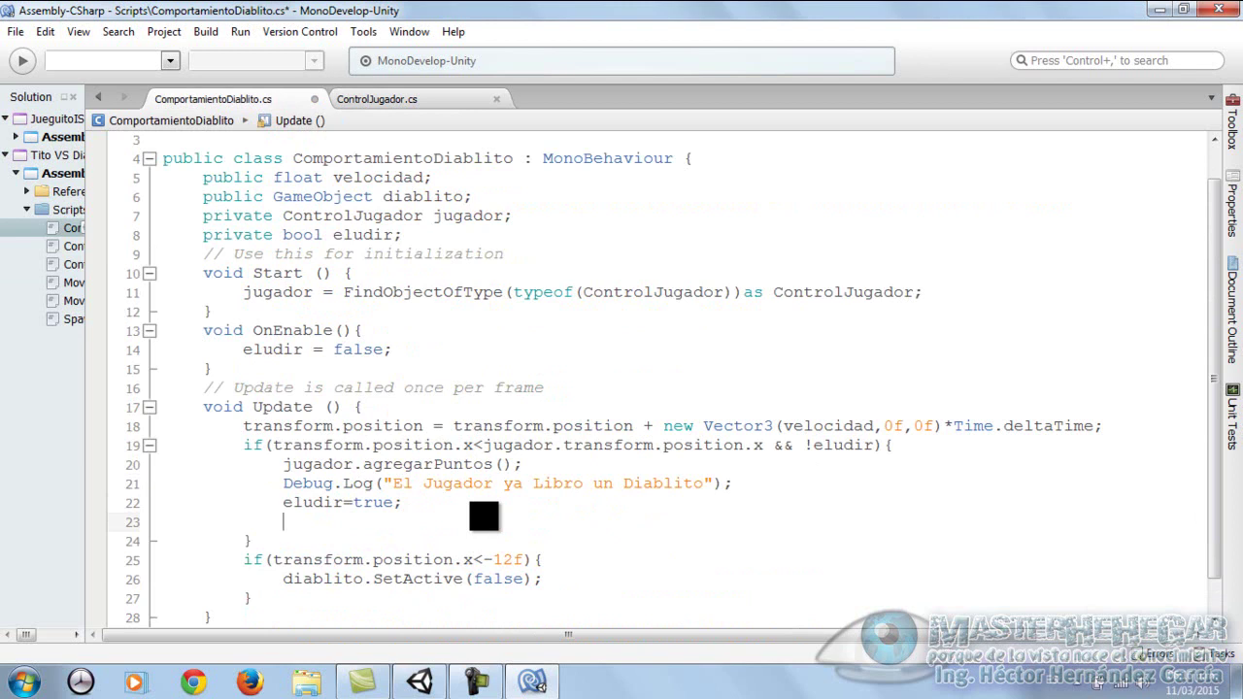
Write 'Debug.Log("Puntos: " + jugador.puntos);' on the new line
type("De")
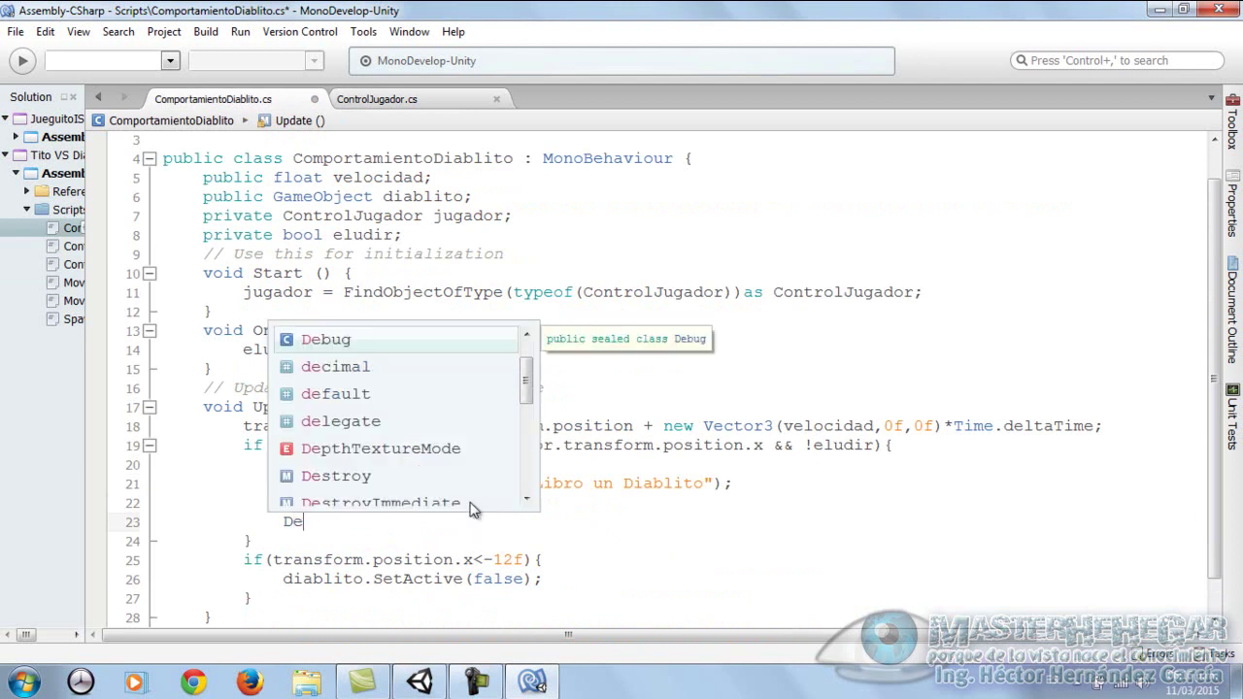
type("bug")
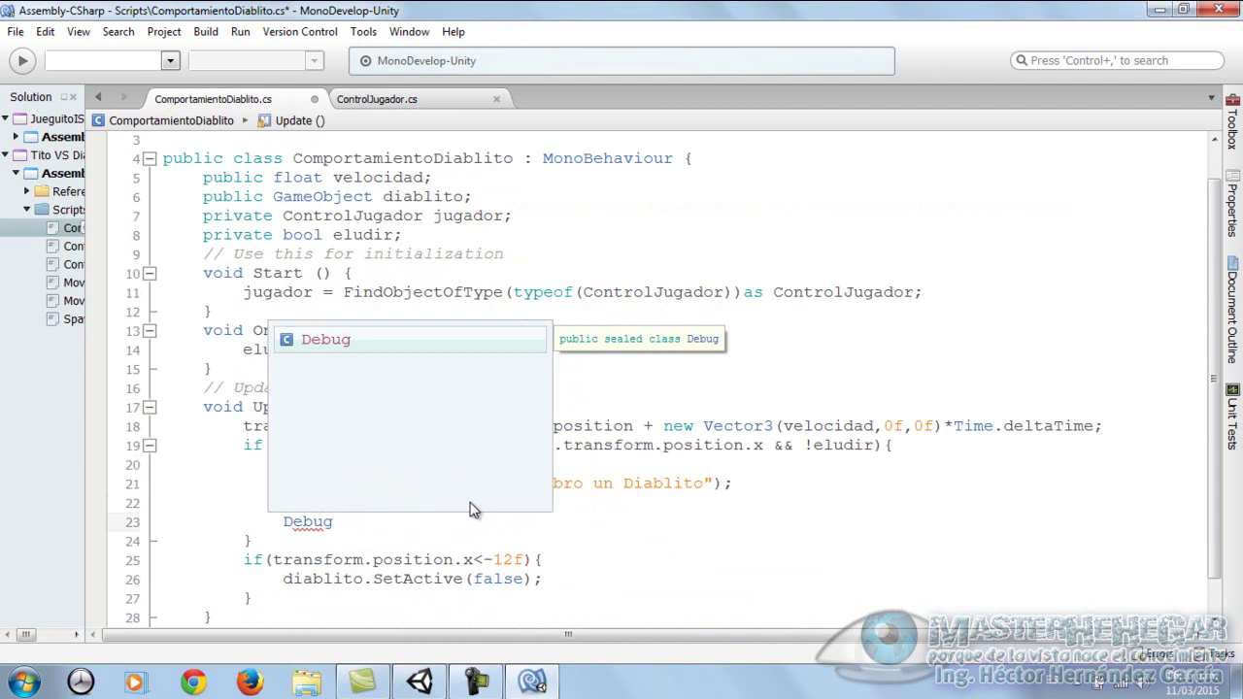
type(".L")
key("Return")
type("(\"")
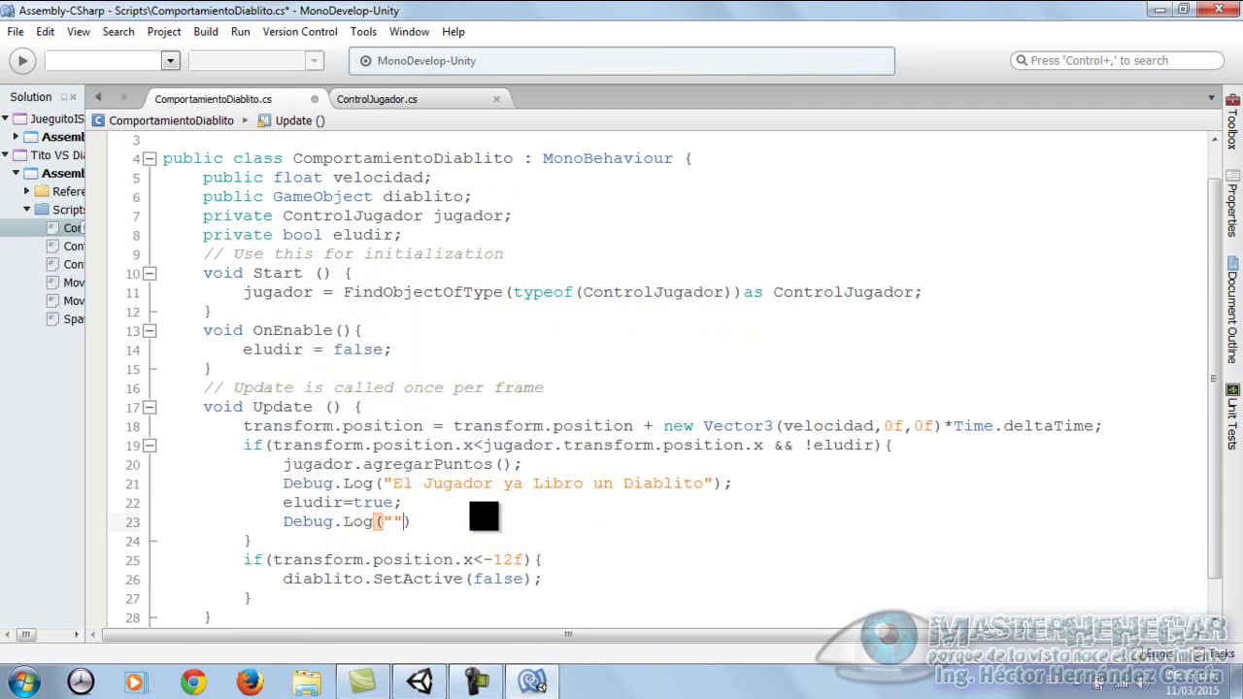
type("Puntoa")
key("BackSpace")
type("s: \" + ")
type("juga")
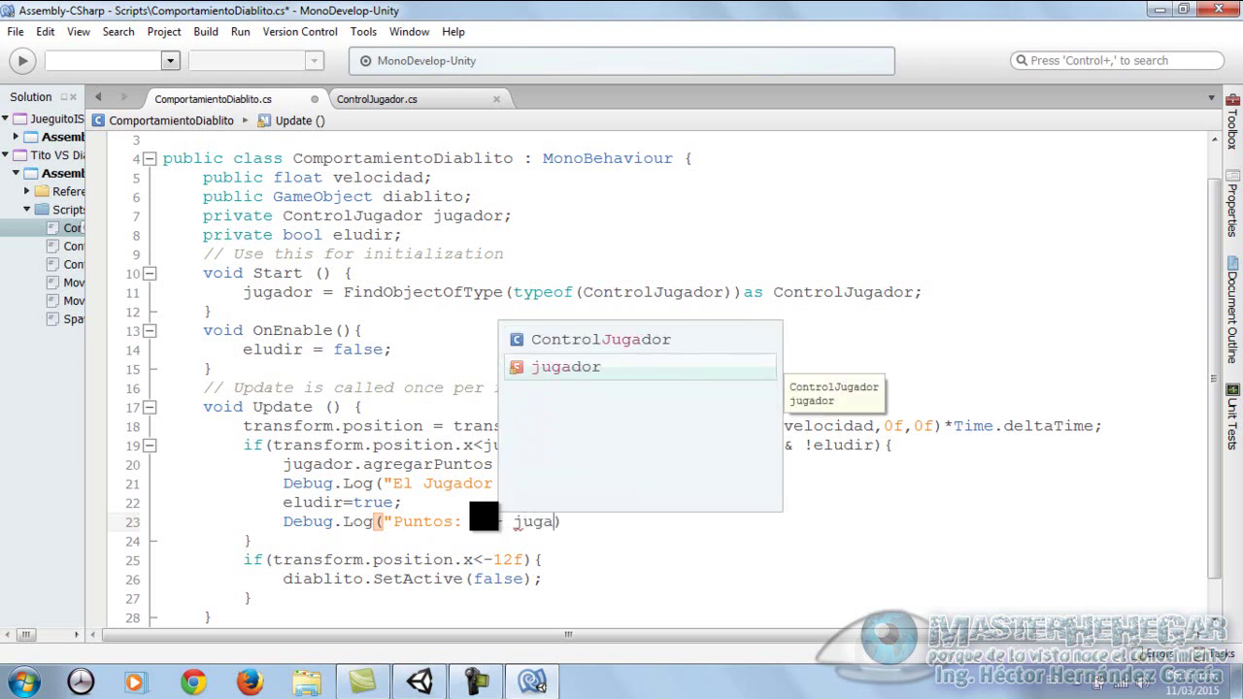
type("dor.")
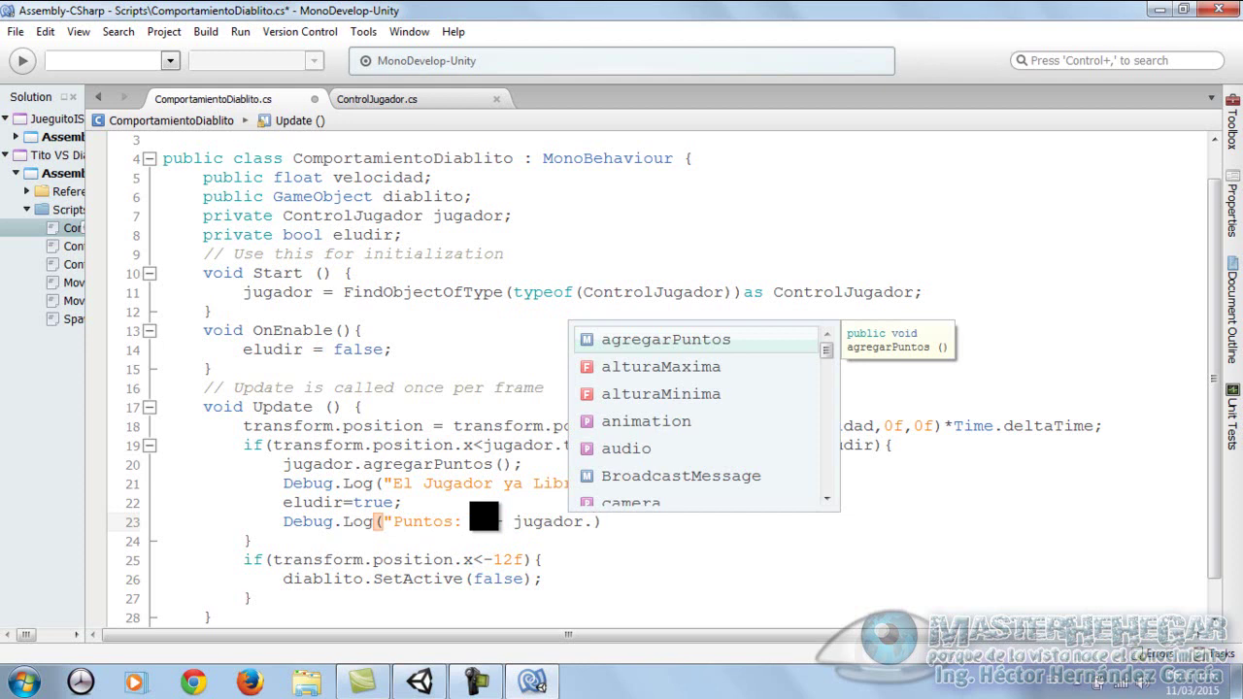
type("p")
key("Return")
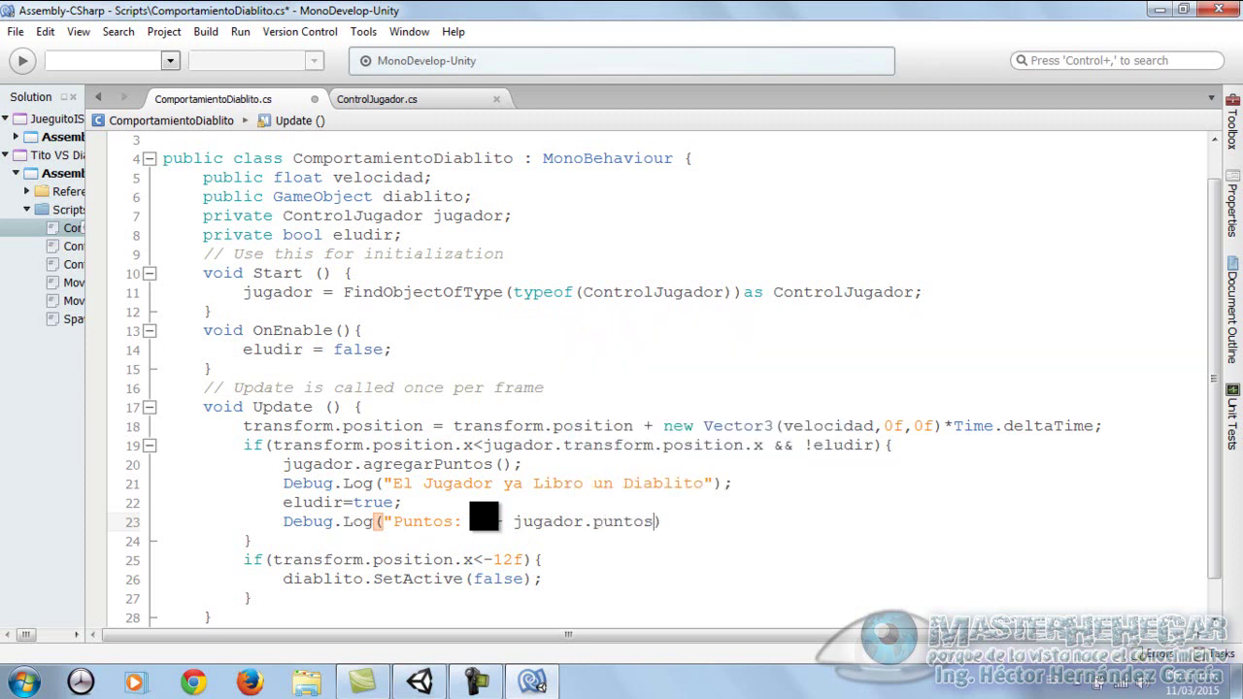
type(";")
Save ComportamientoDiablito.cs and switch back to the Unity editor
left_click(16, 37)
left_click(42, 103)
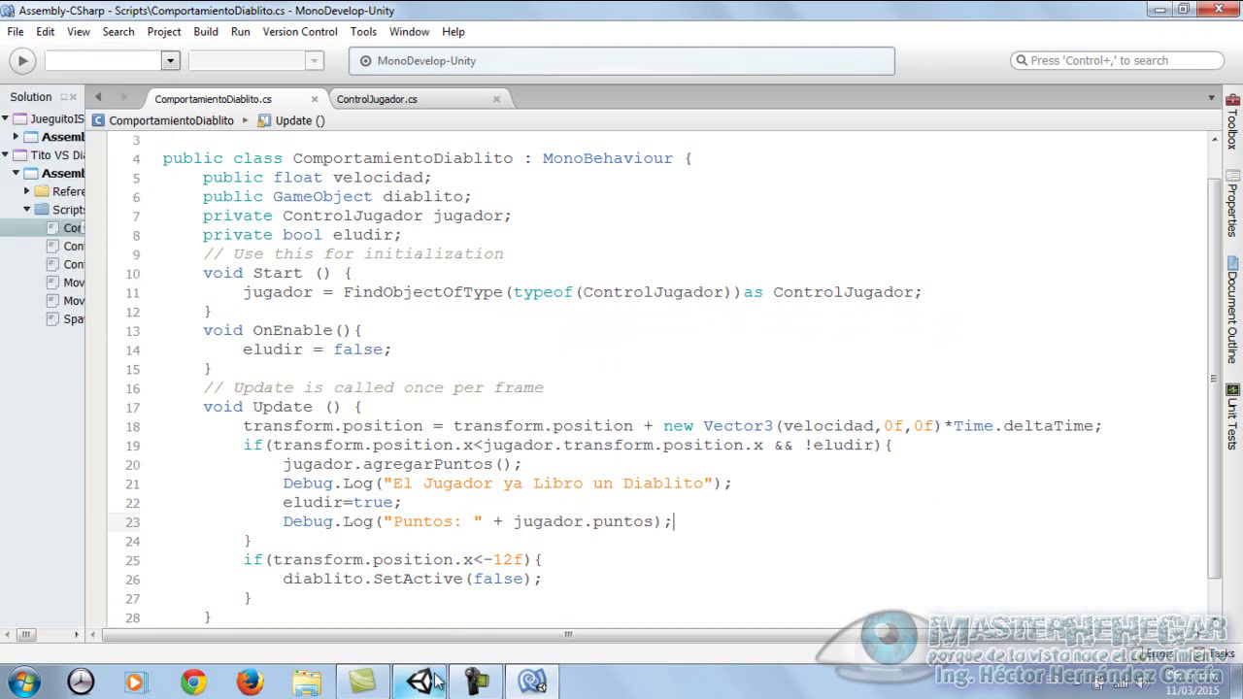
left_click(419, 681)
Open the Console from the Window menu, clear its old messages, and start Play mode
left_click(272, 29)
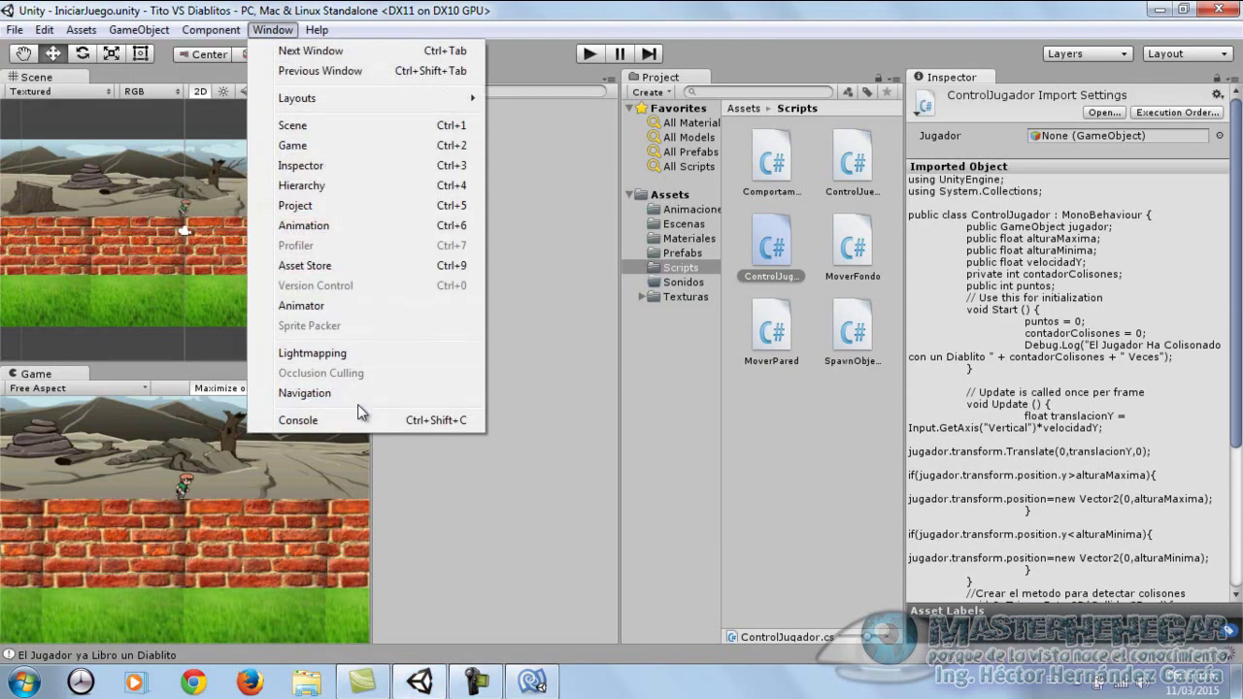
left_click(325, 420)
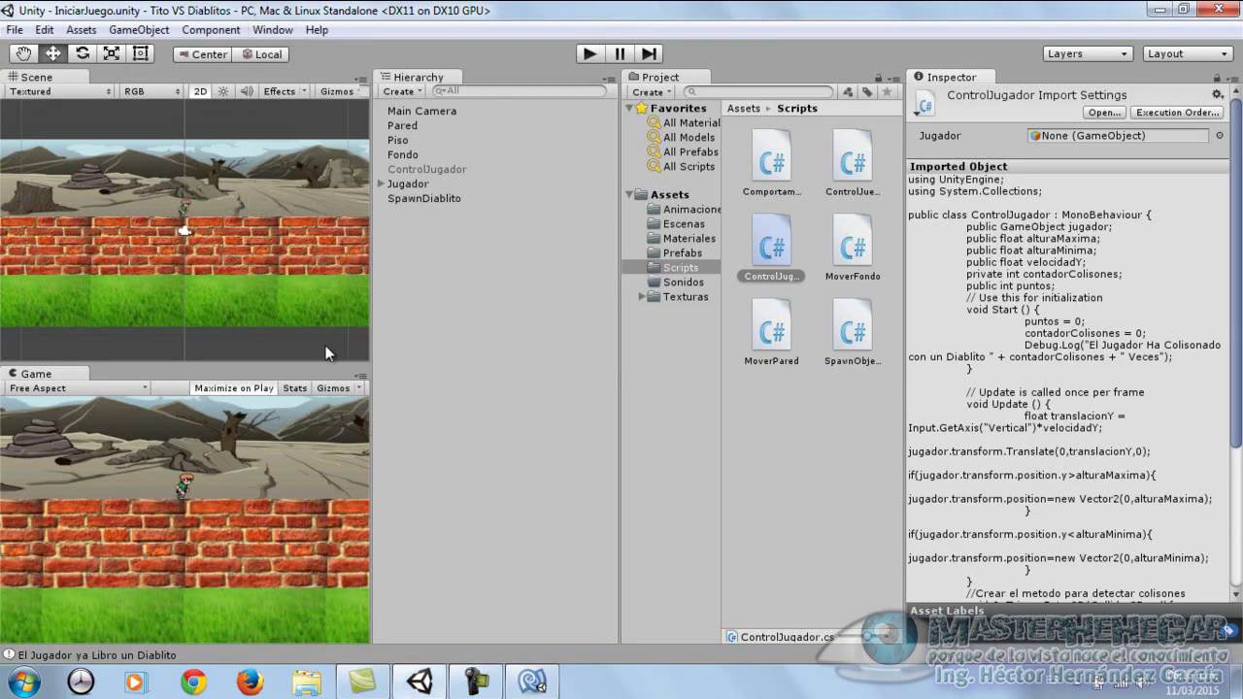
left_click(275, 30)
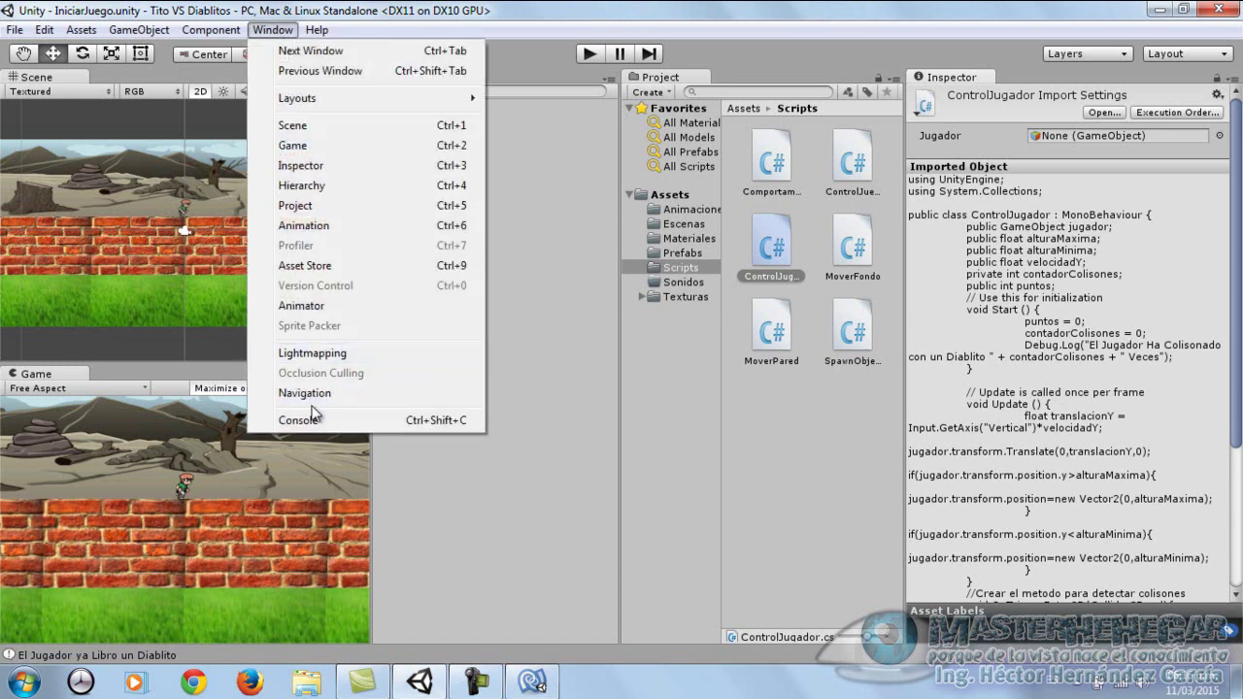
left_click(310, 421)
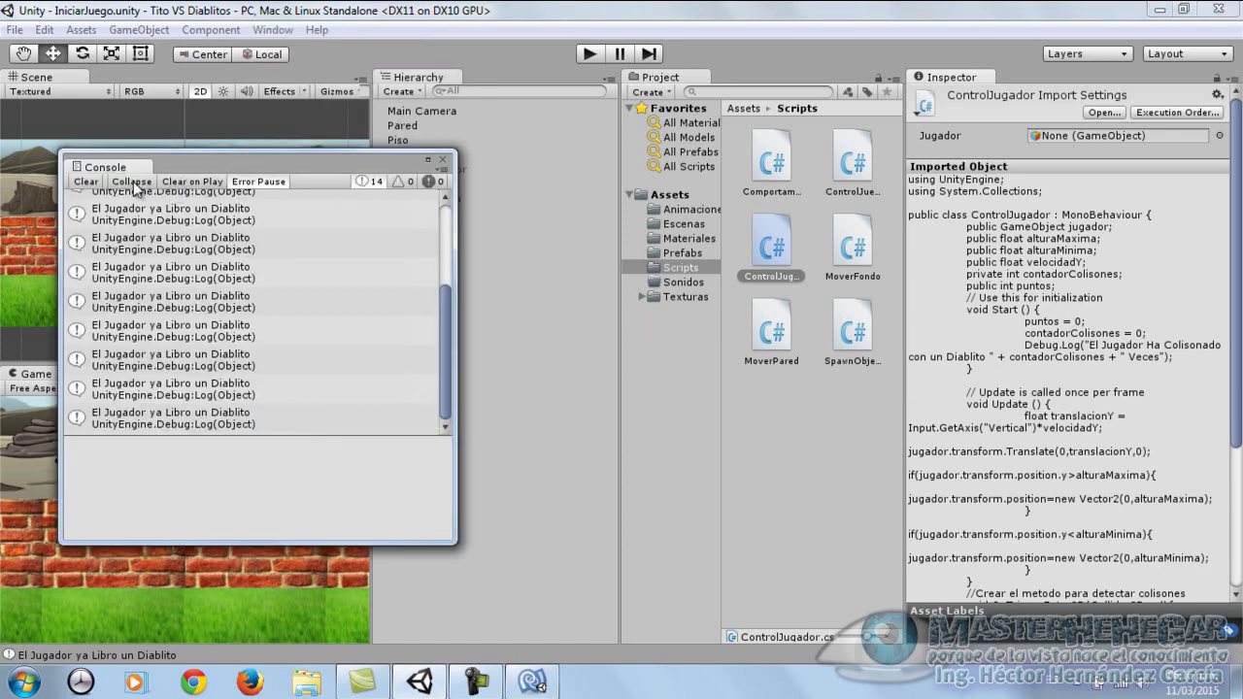
left_click(87, 181)
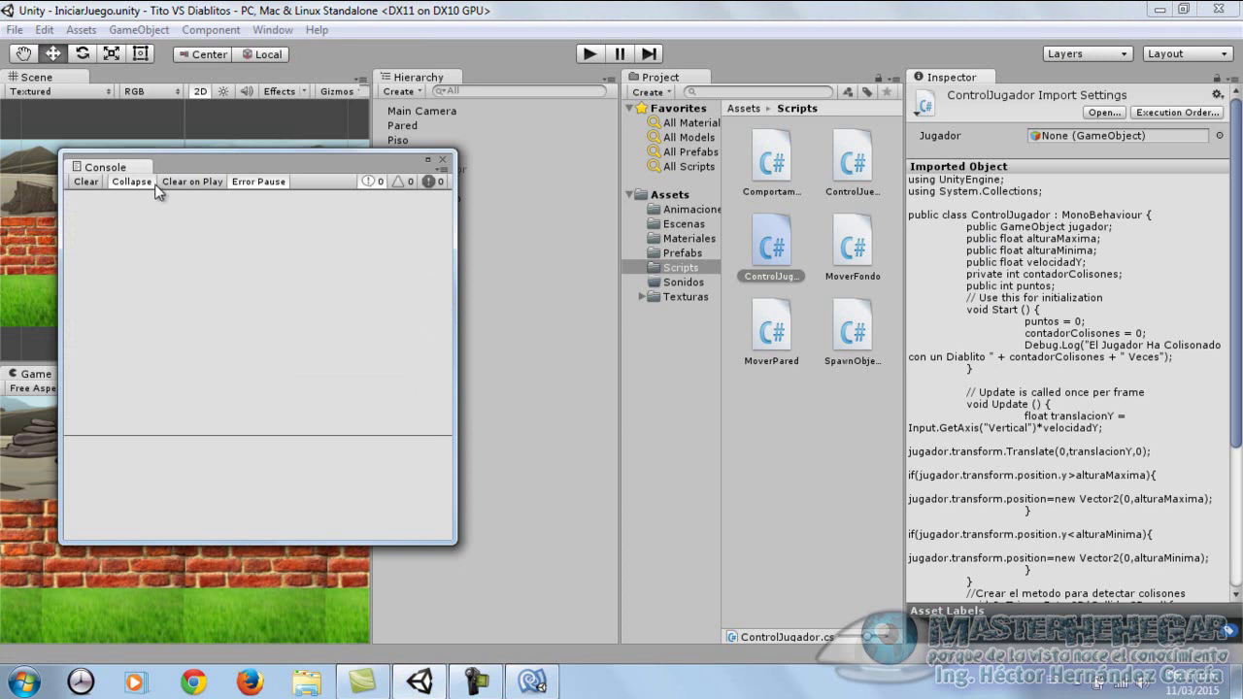
left_click(589, 53)
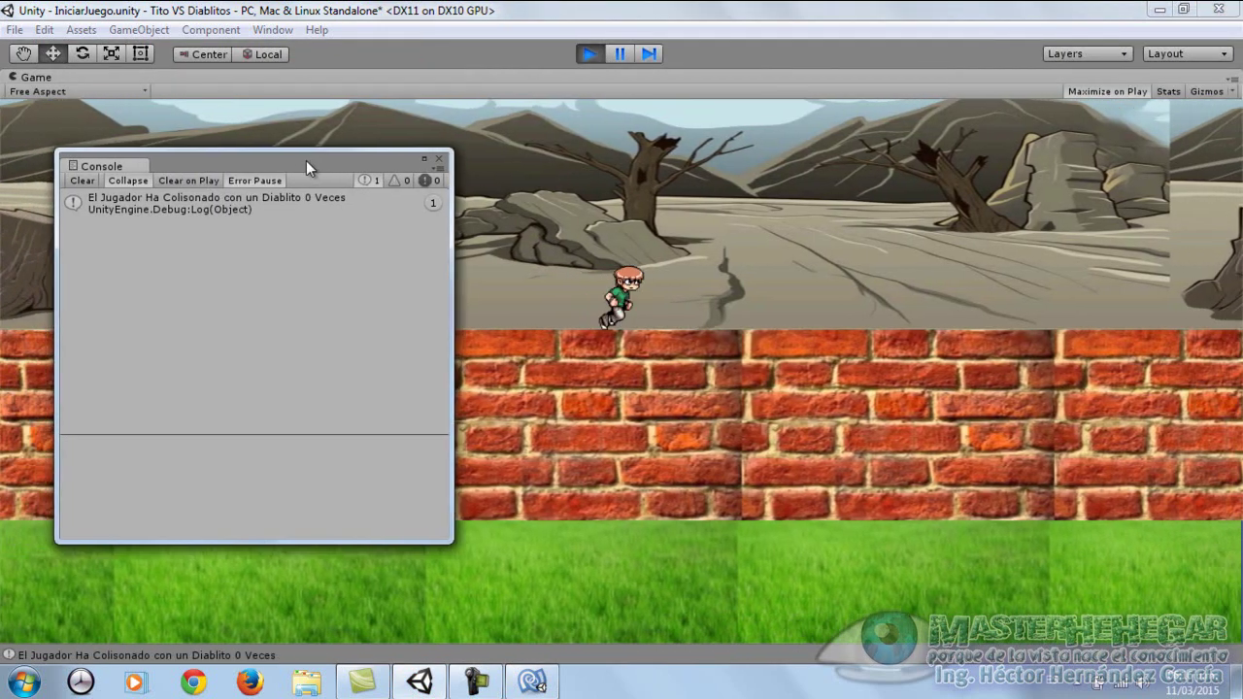
Switch lanes with the Down/Up arrows while Puntos climbs to 9, then stop playing
left_click_drag(306, 160, 280, 160)
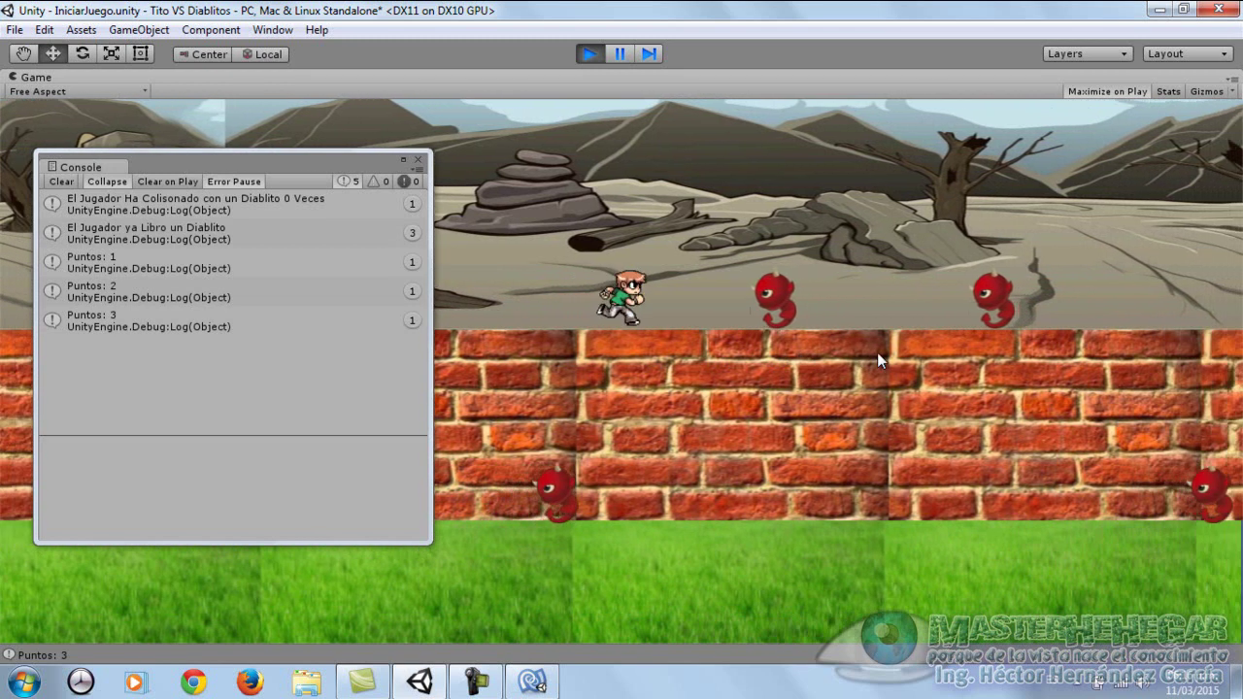
key("Down")
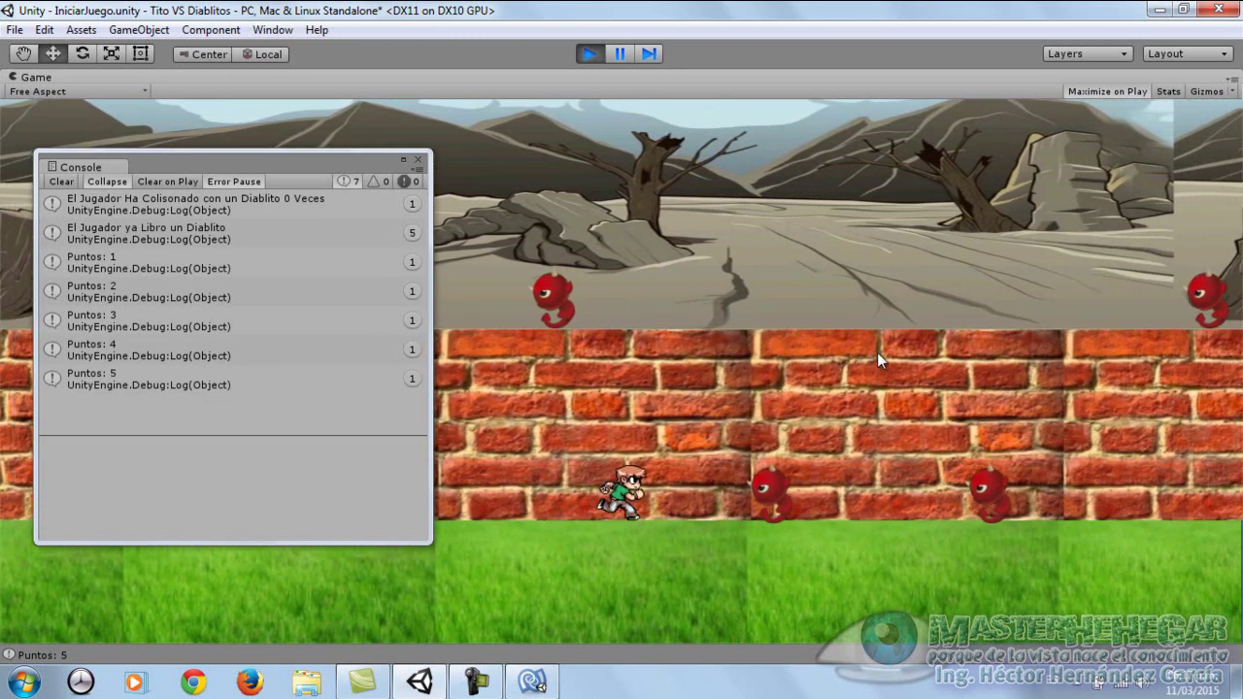
key("Up")
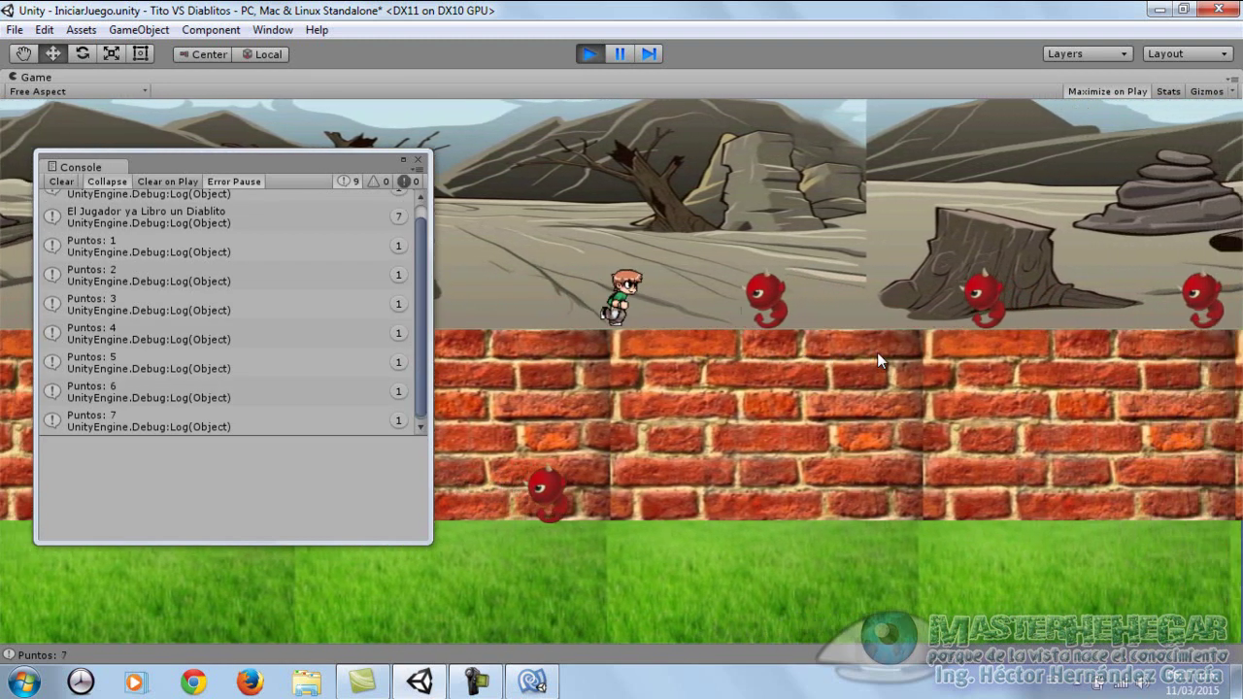
key("Down")
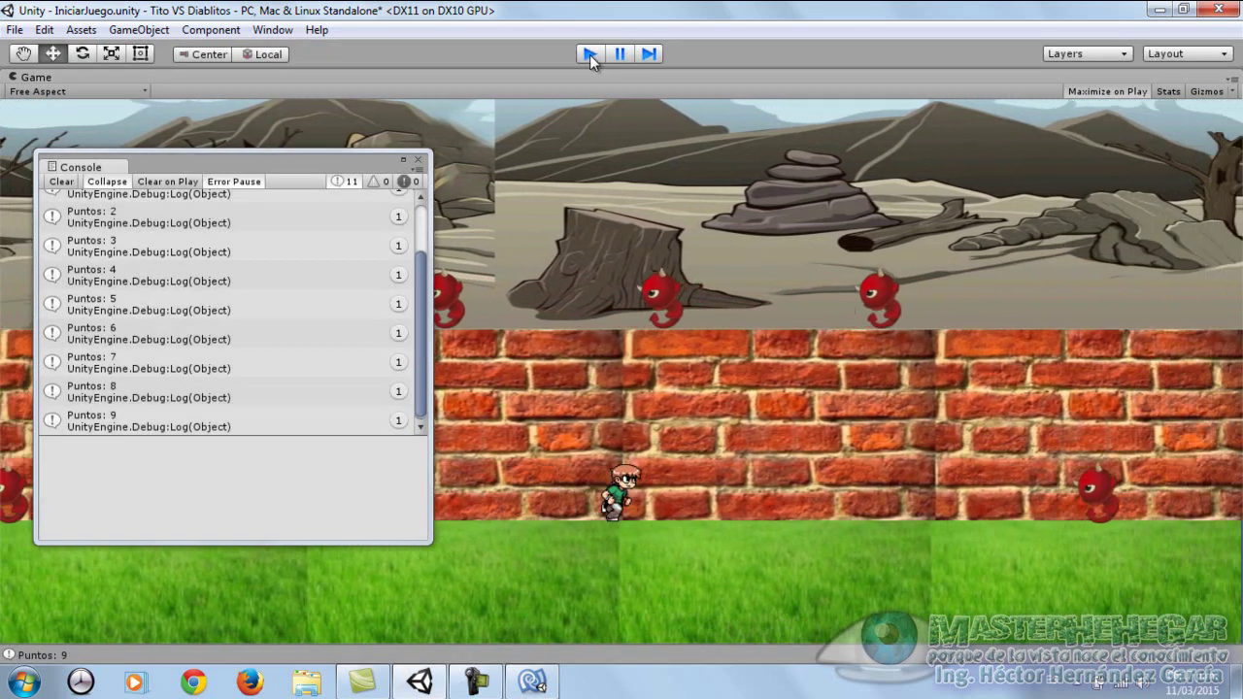
left_click(589, 55)
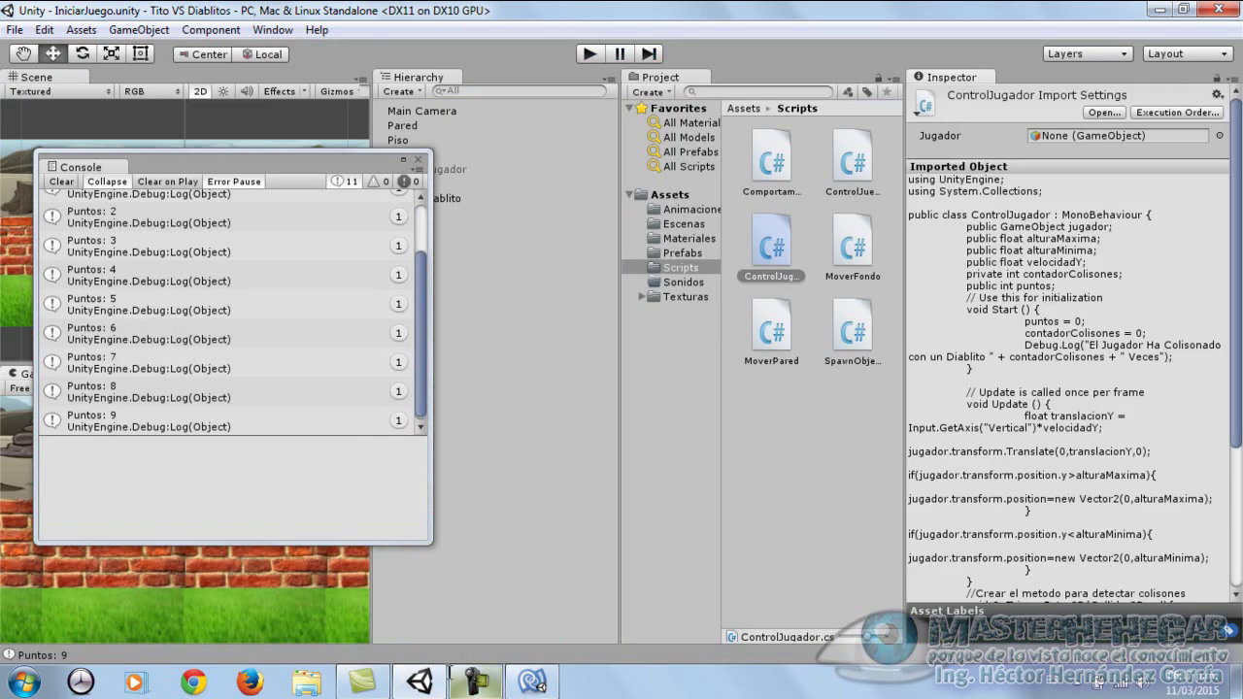
Comment out the line-21 escape-message Debug.Log with //, save, and clear Unity's Console
left_click(476, 682)
left_click(284, 484)
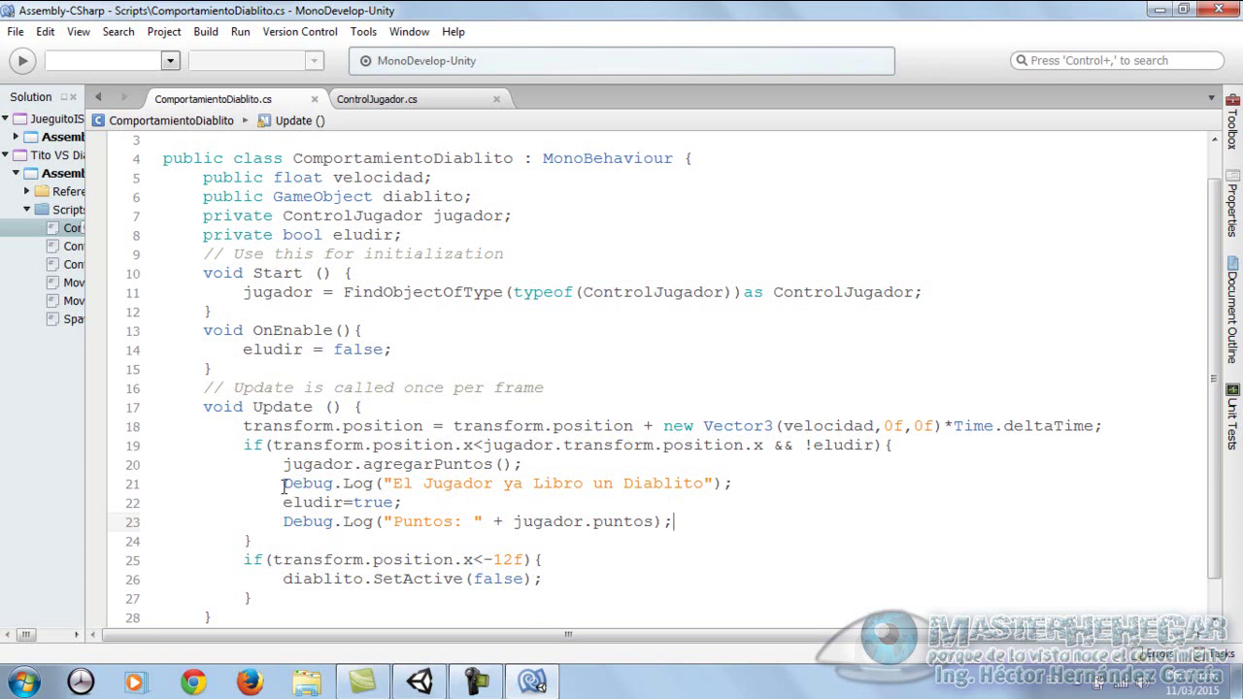
type("//")
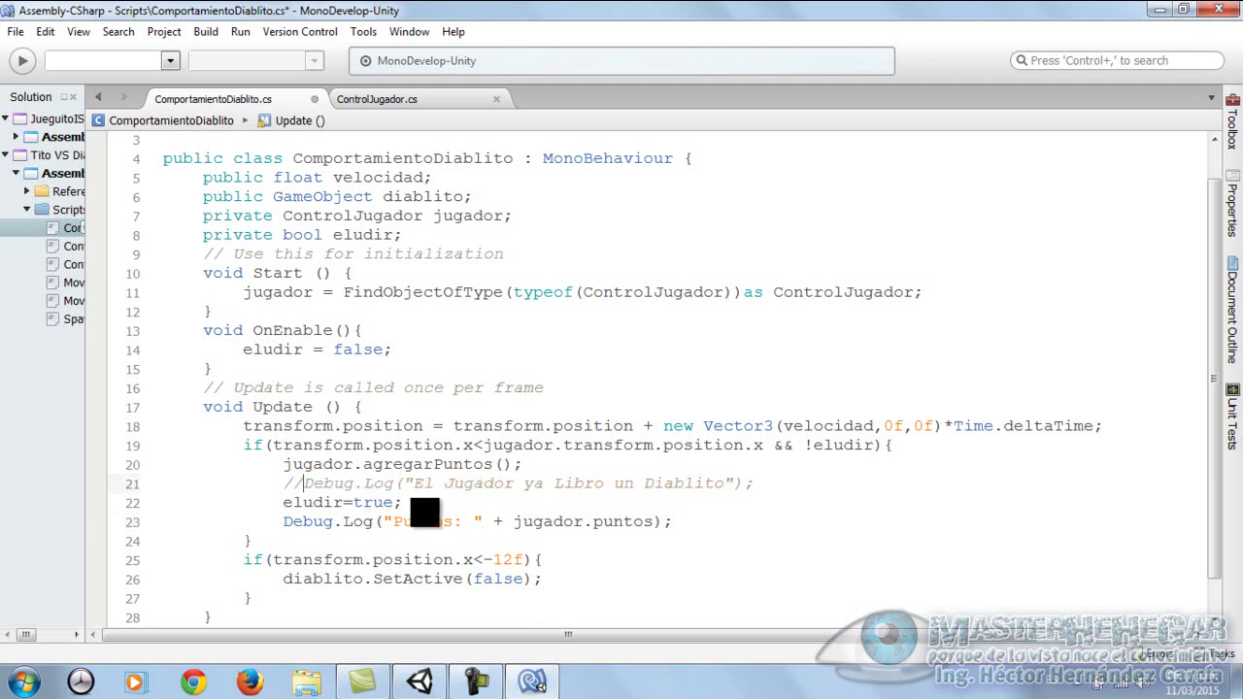
left_click(16, 31)
left_click(23, 104)
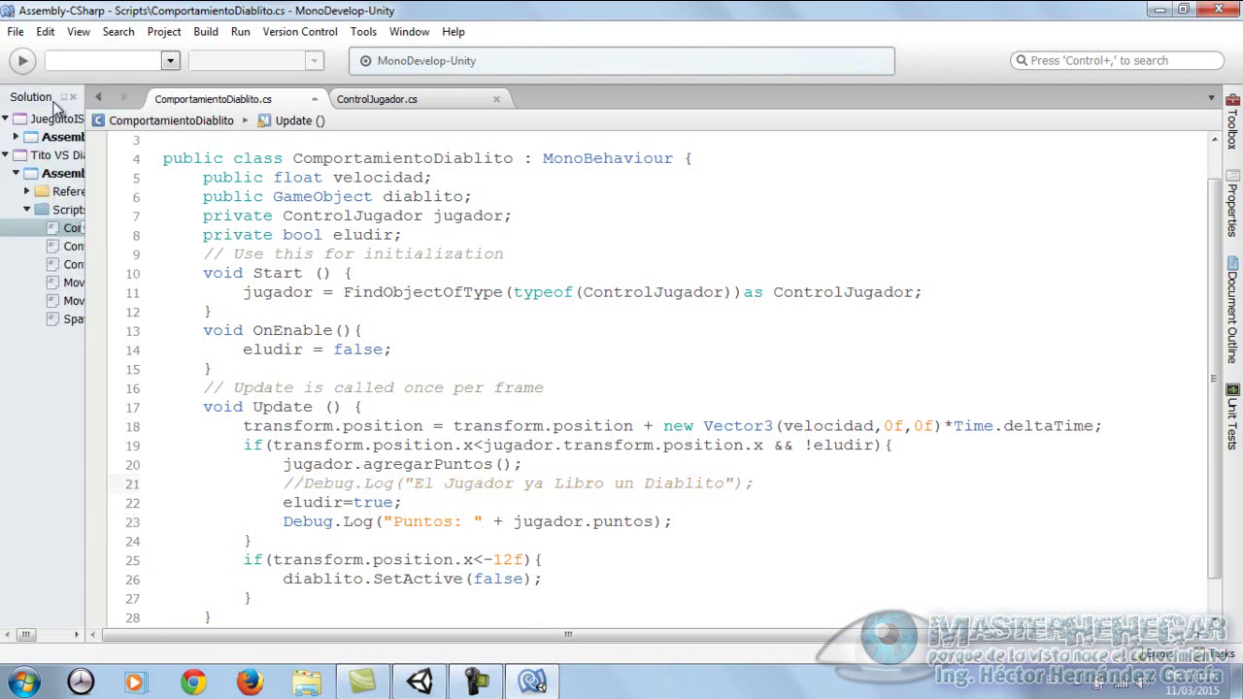
left_click(421, 682)
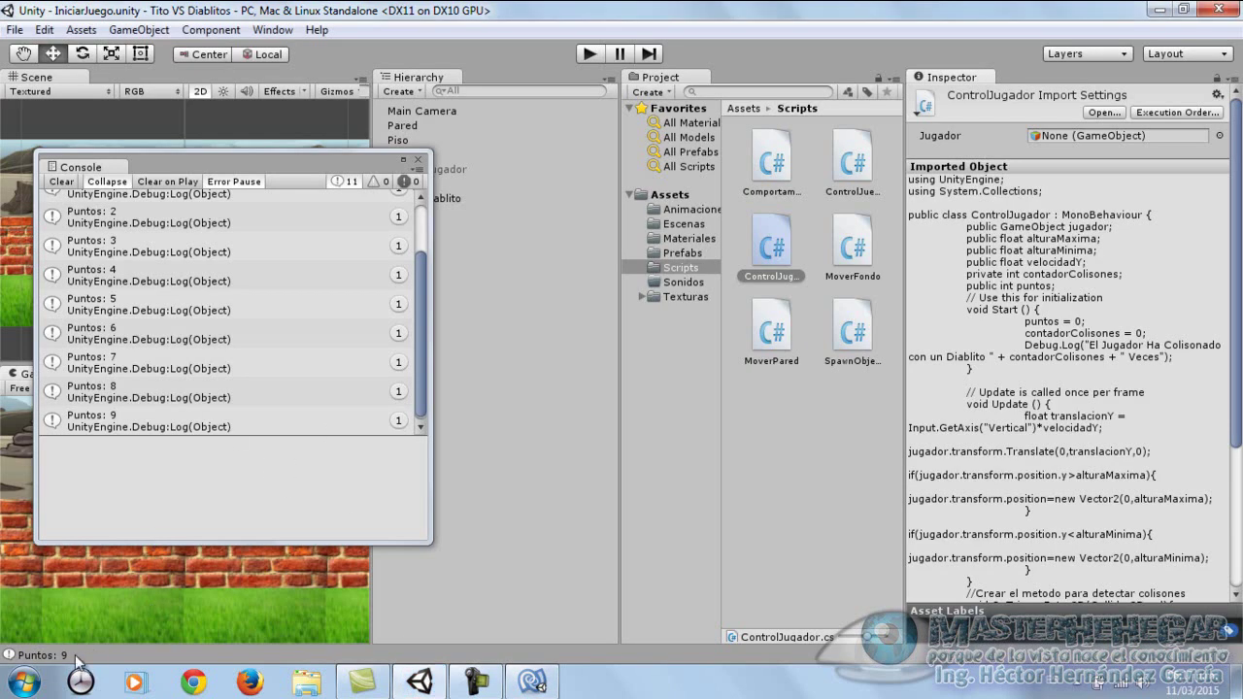
left_click(64, 182)
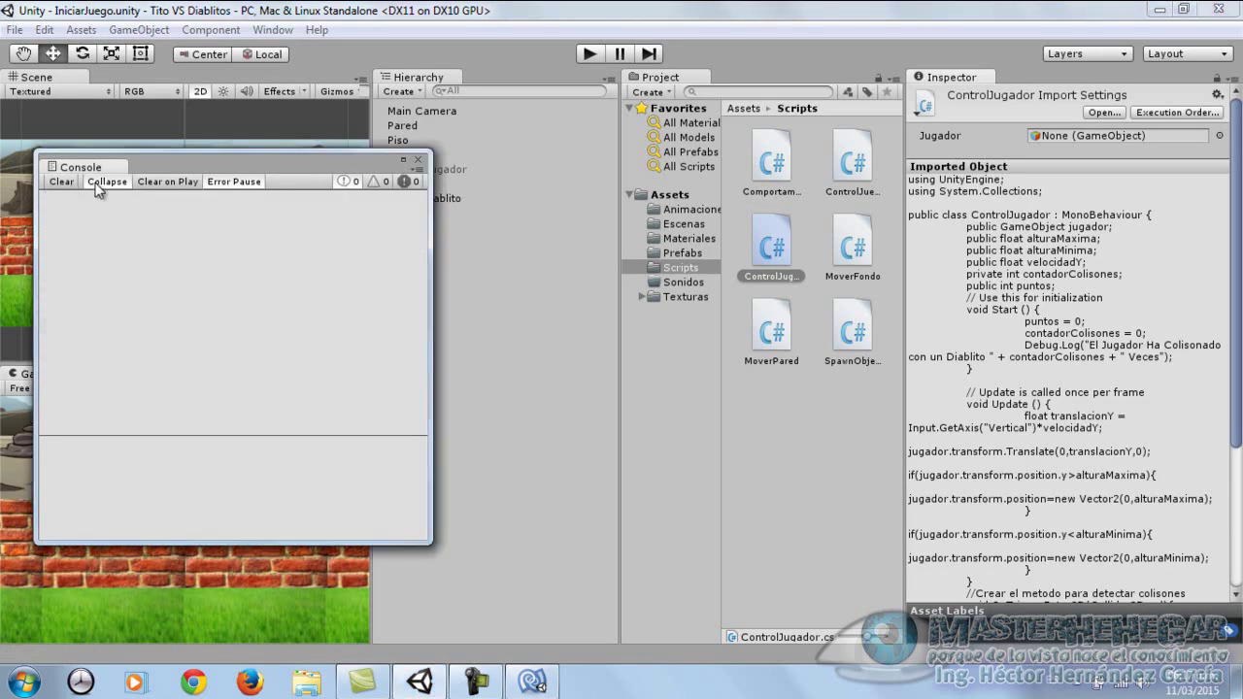
Play, dodging with the arrow keys as Puntos logs 1 to 6, then close the Console and stop
left_click(589, 53)
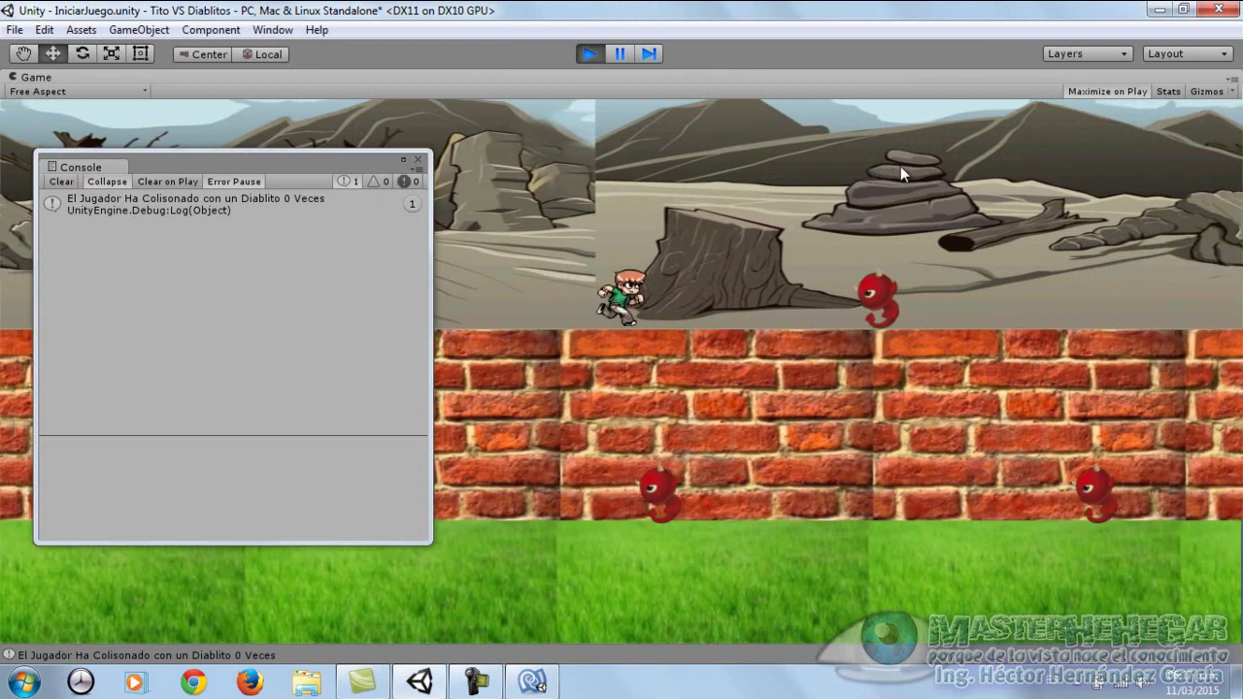
key("Down")
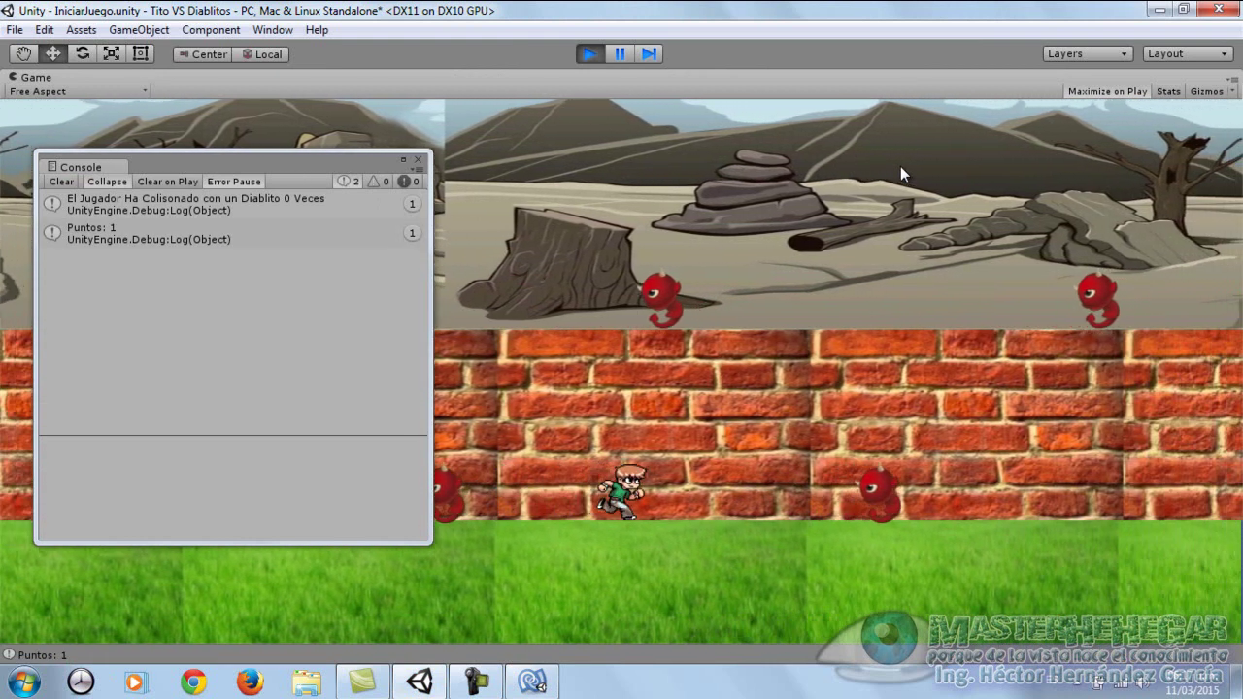
key("Up")
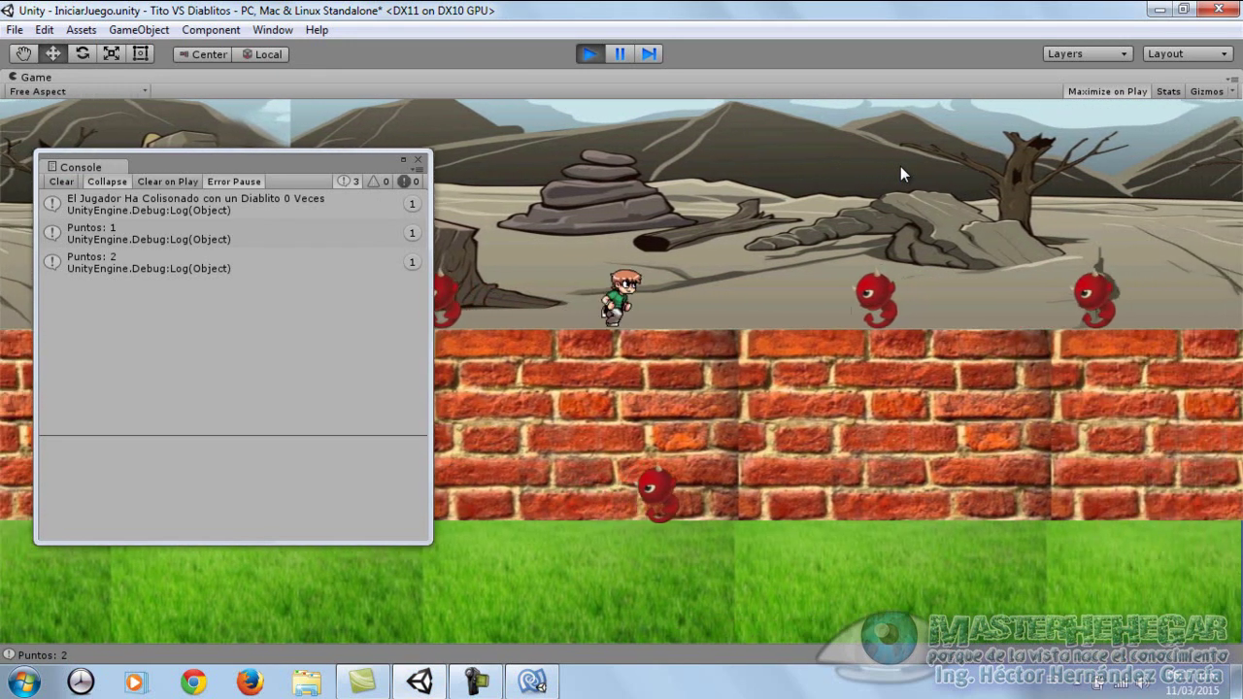
key("Down")
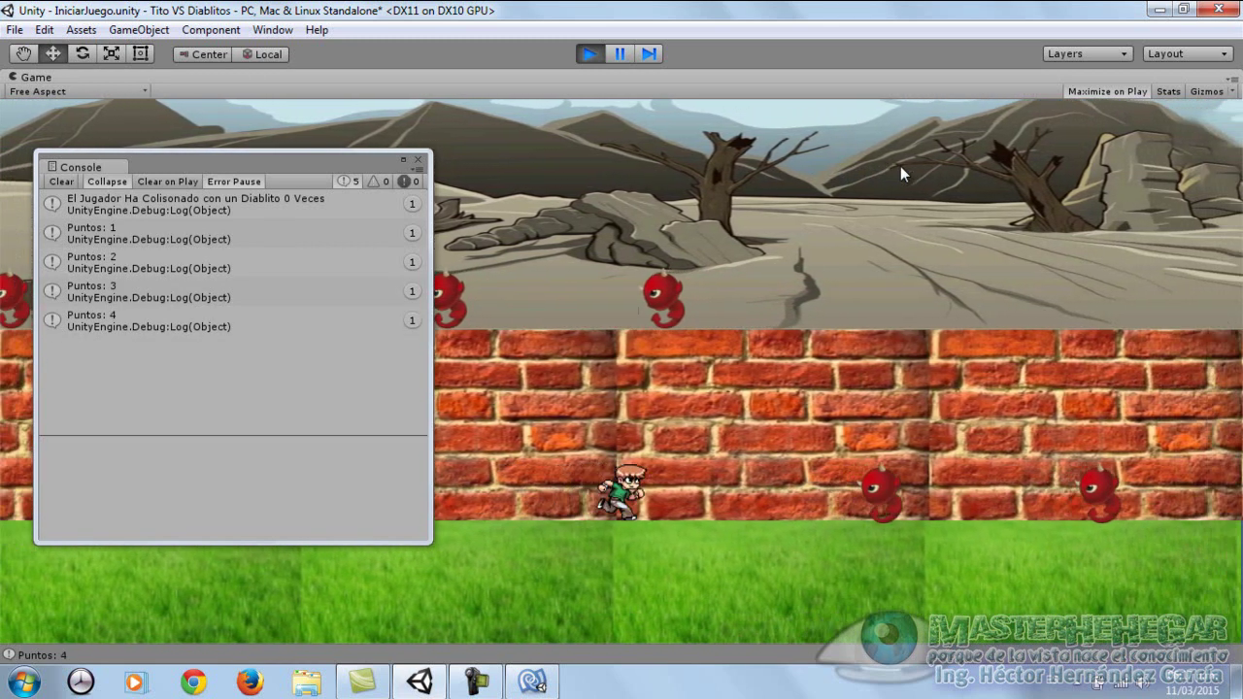
key("Up")
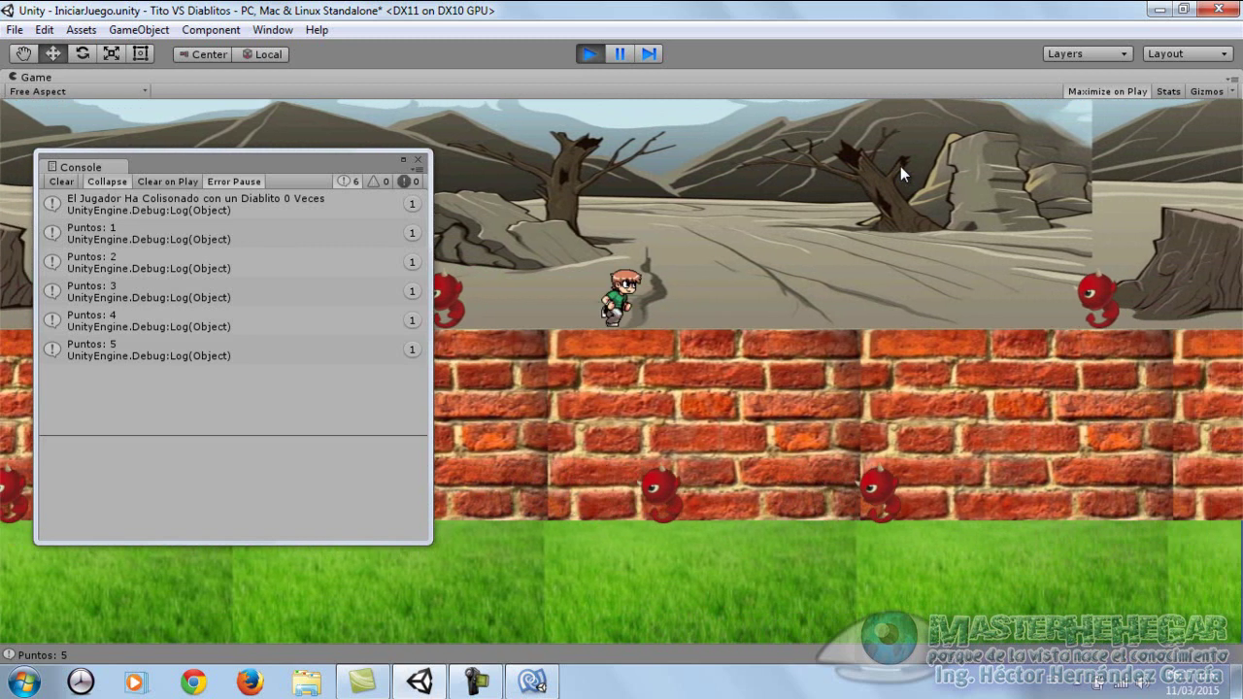
key("Down")
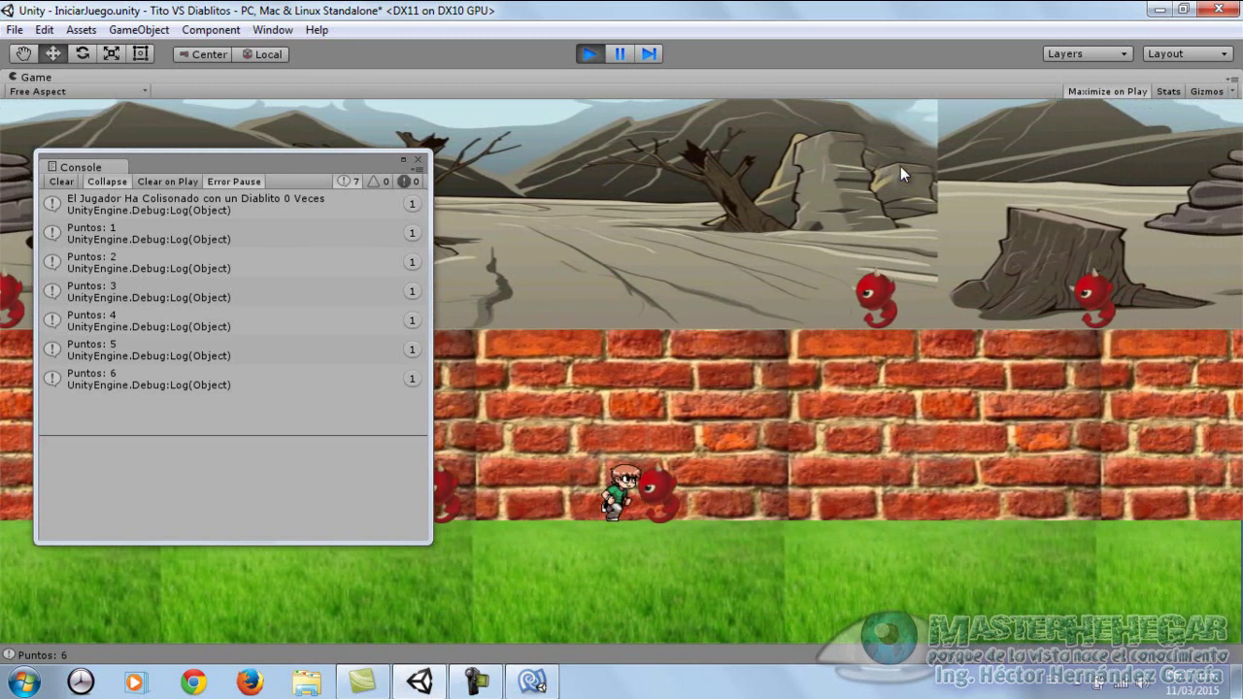
left_click(419, 160)
left_click(586, 53)
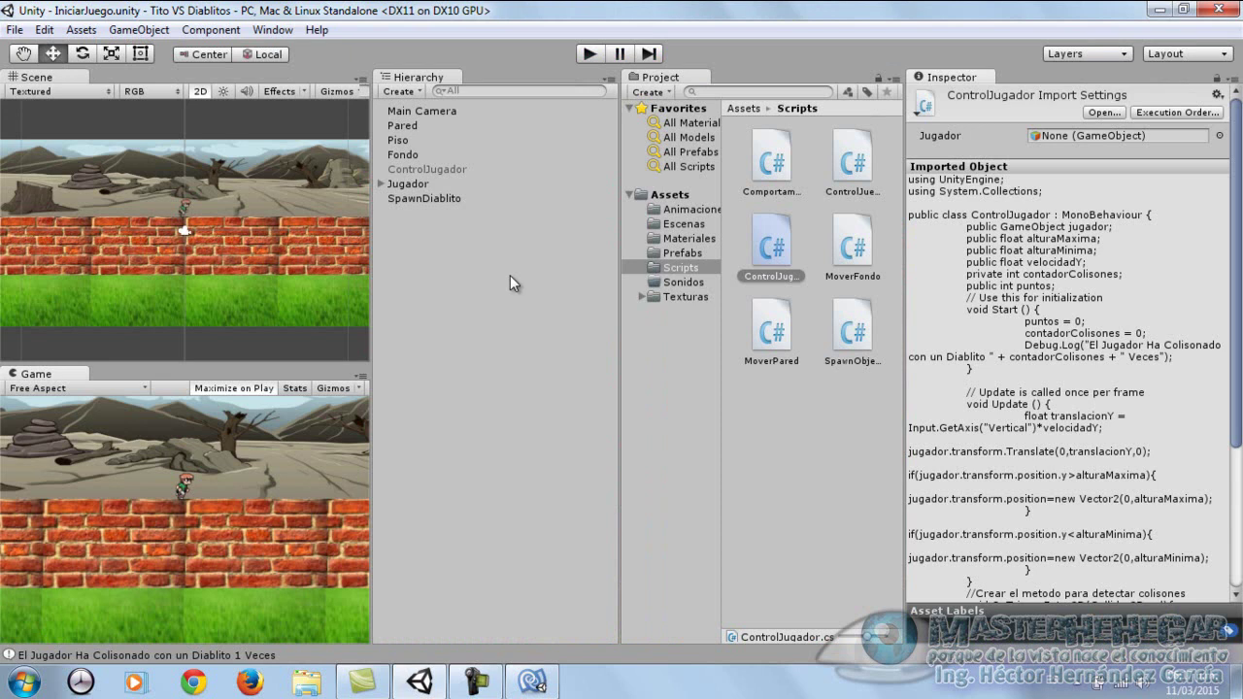
left_click(590, 53)
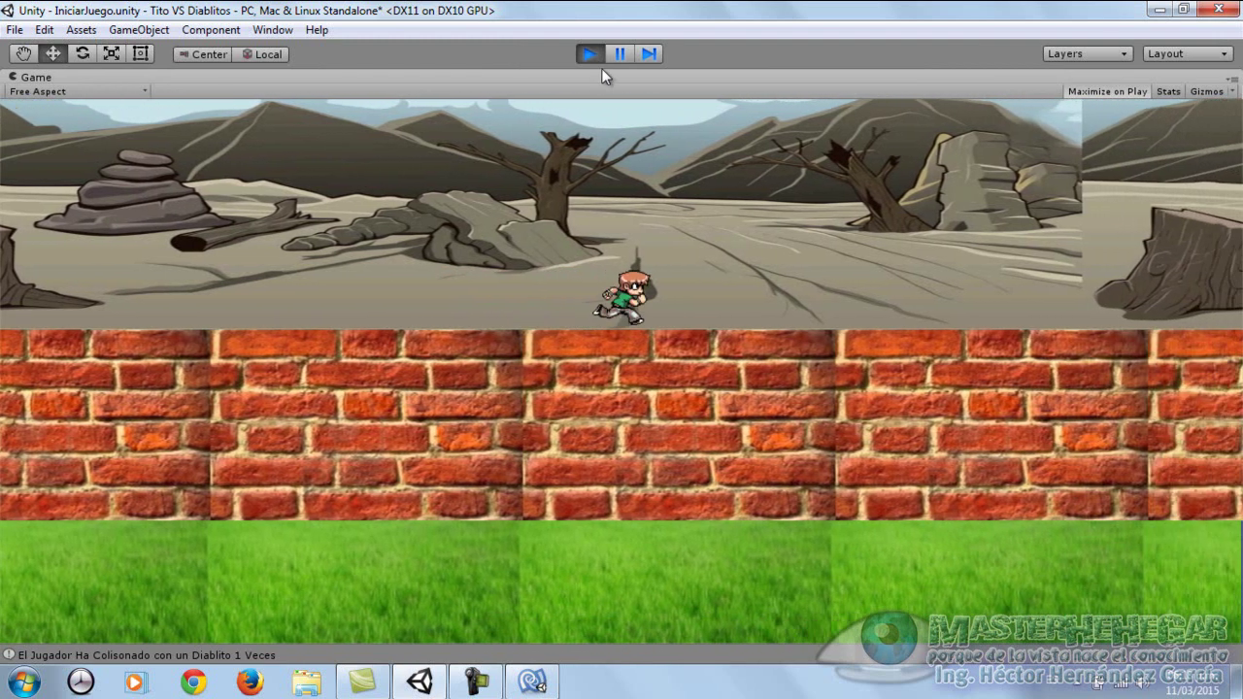
left_click(593, 56)
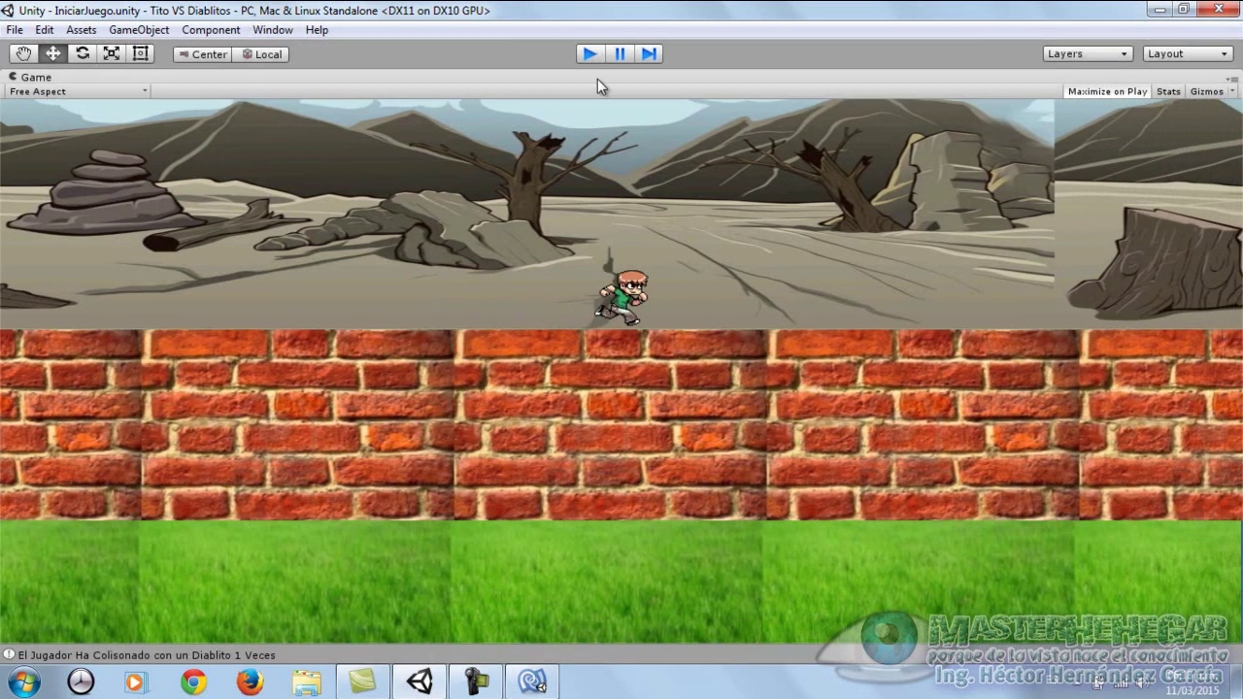